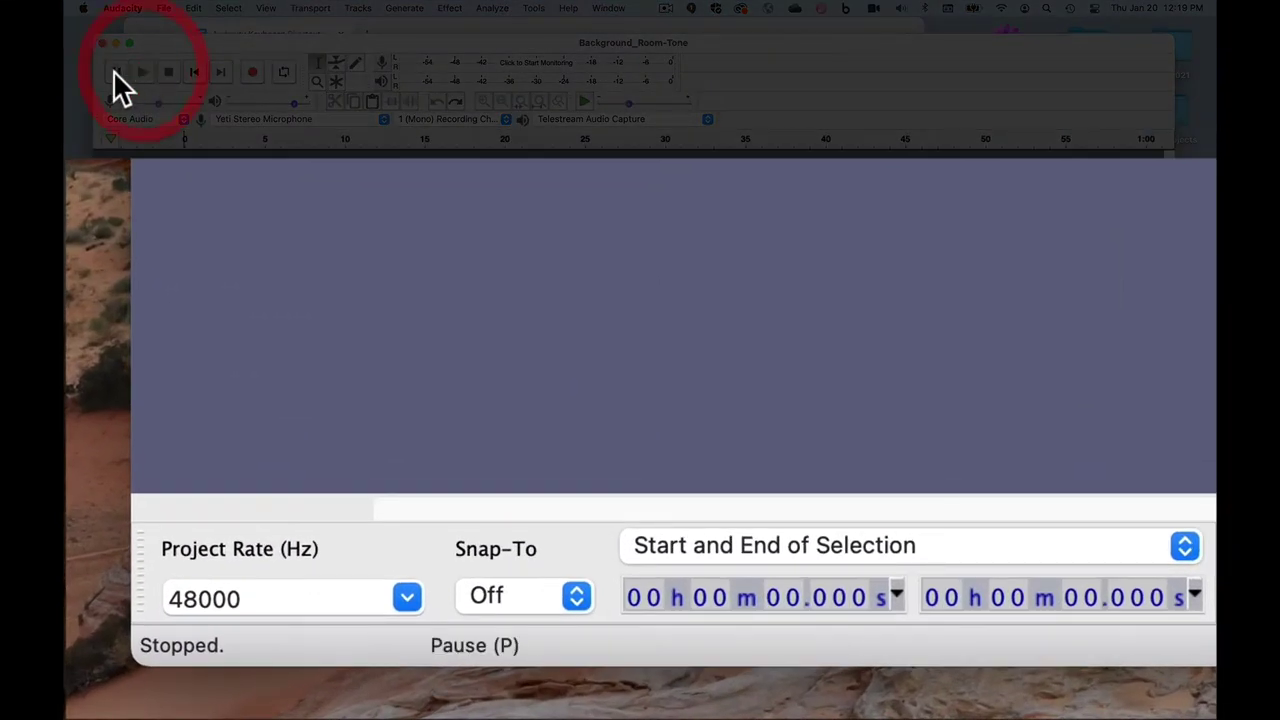
Add an empty mono track and remove it again
{"action": "left_click", "coordinate": [113, 70]}
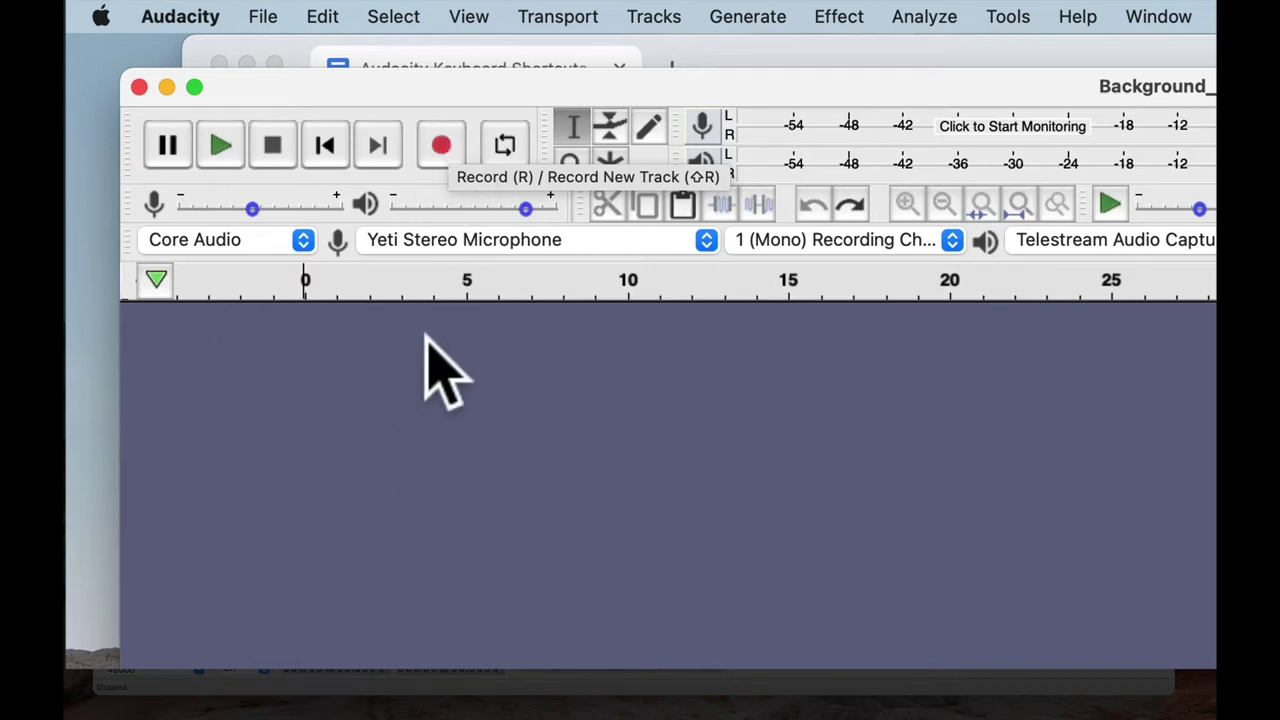
{"action": "left_click", "coordinate": [645, 17]}
{"action": "mouse_move", "coordinate": [657, 57]}
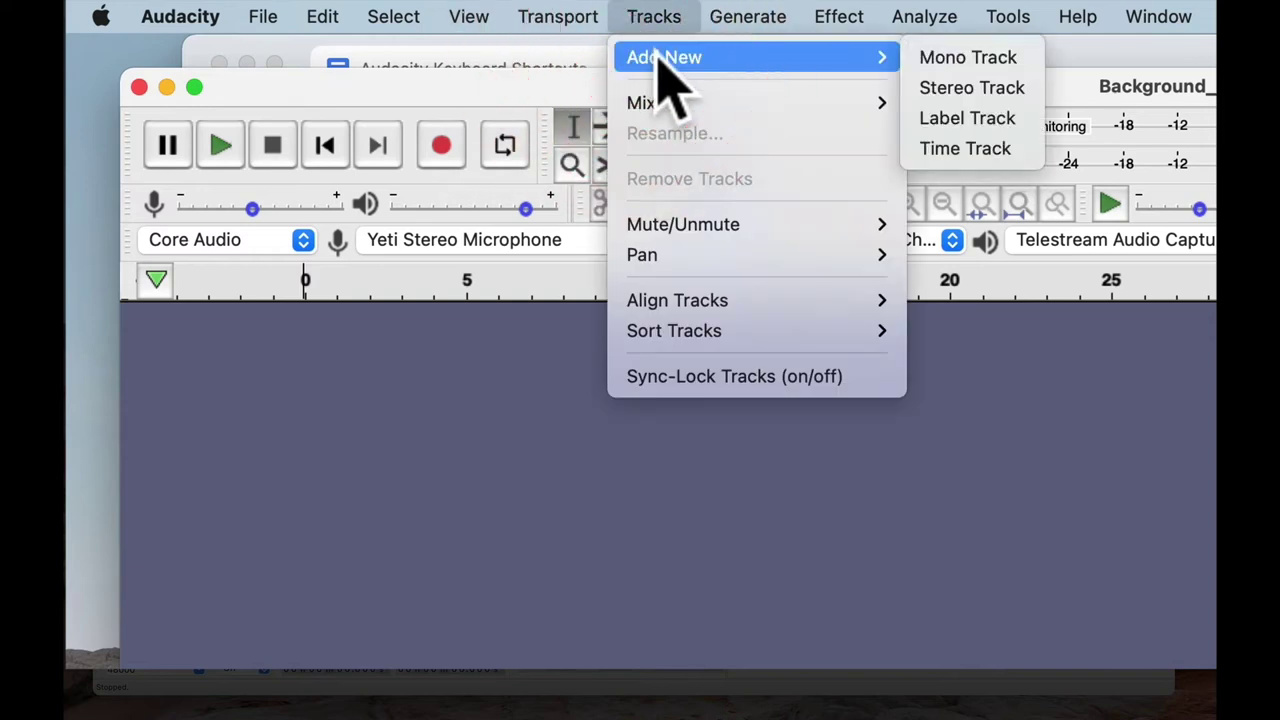
{"action": "left_click", "coordinate": [962, 55]}
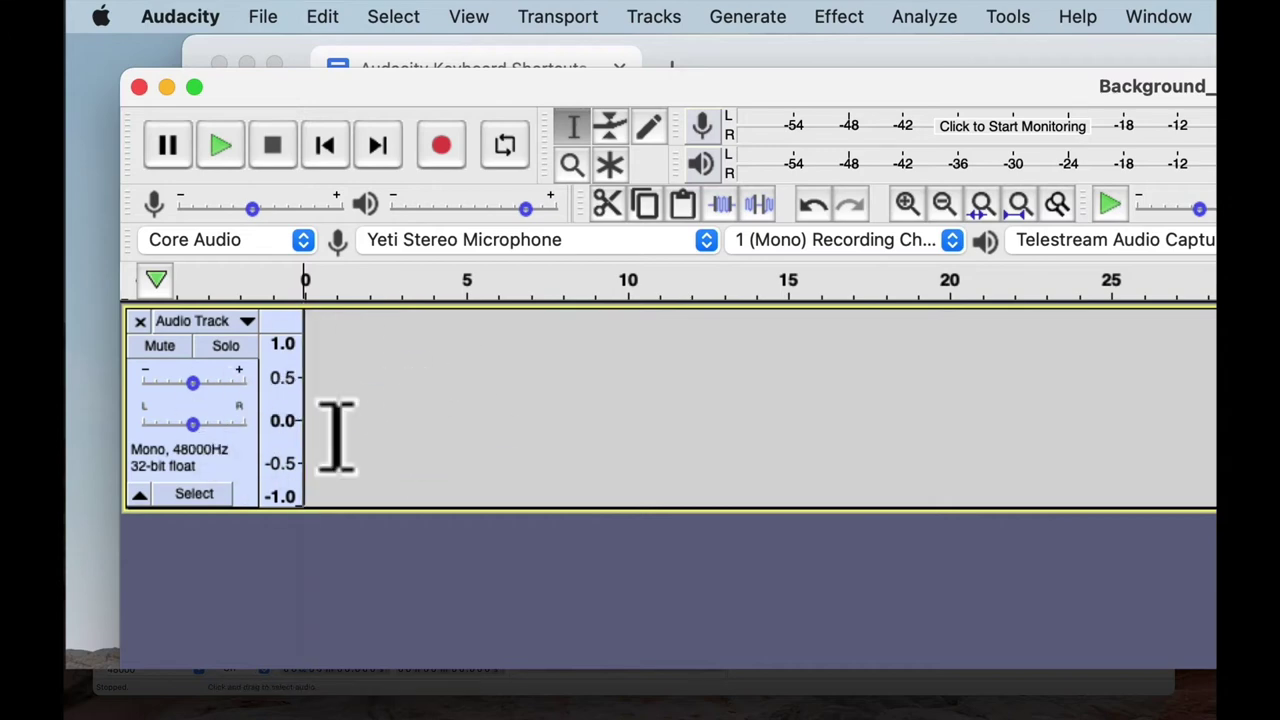
{"action": "left_click", "coordinate": [140, 321]}
Record a clip of about 3.4 seconds on a new track and move it to start at about 4.6 s
{"action": "left_click", "coordinate": [443, 145]}
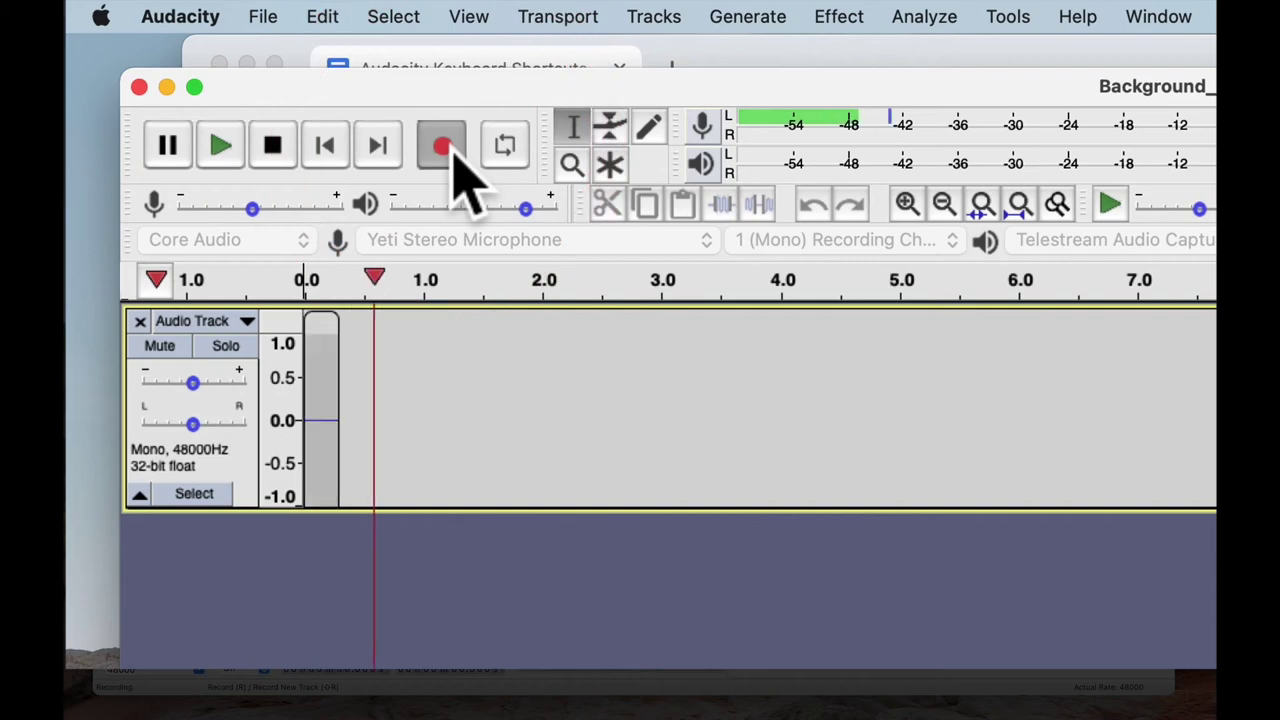
{"action": "left_click", "coordinate": [273, 146]}
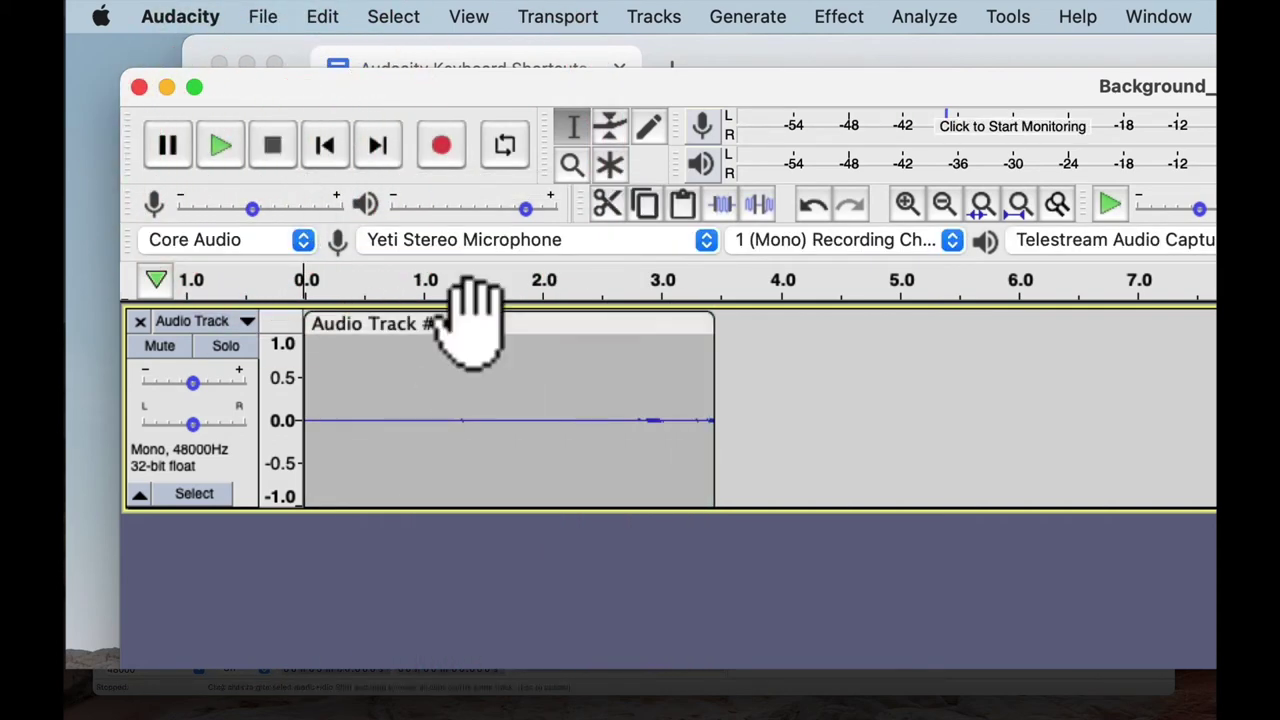
{"action": "left_click_drag", "start_coordinate": [470, 330], "coordinate": [1020, 344]}
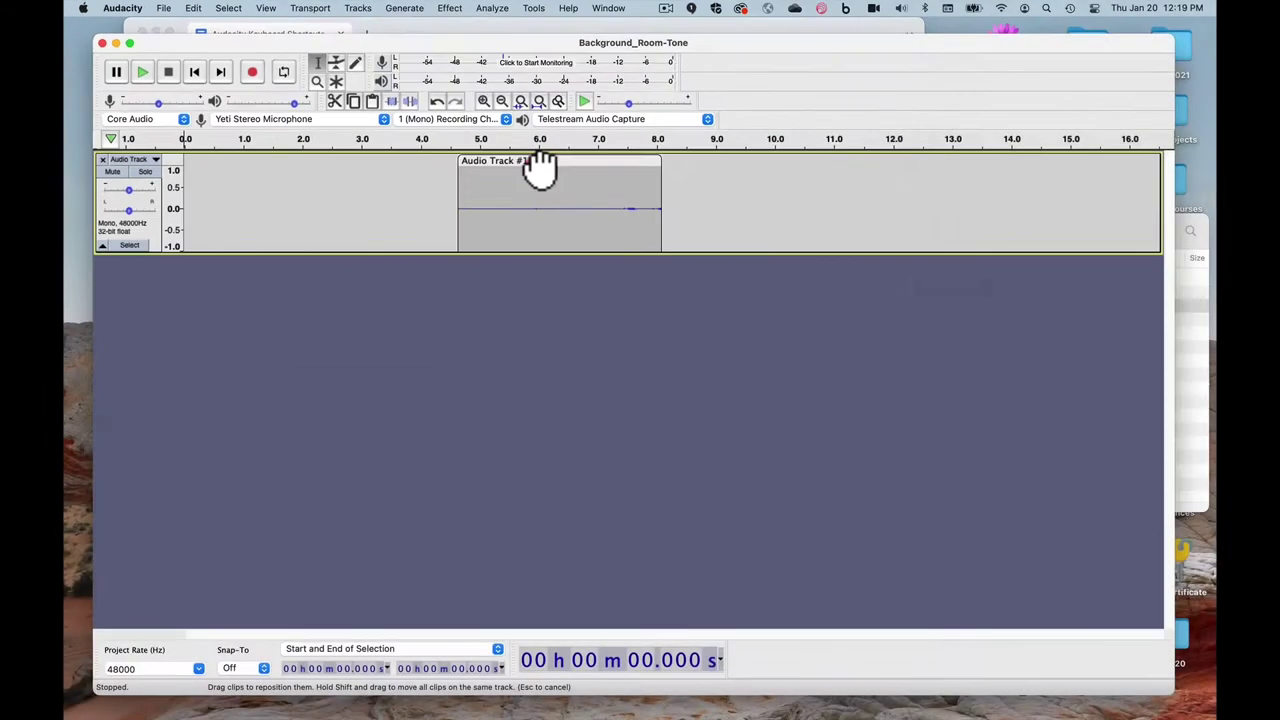
Place the cursor at about 5.5 s in the clip and append a second recording to the end of the same track
{"action": "left_click", "coordinate": [511, 194]}
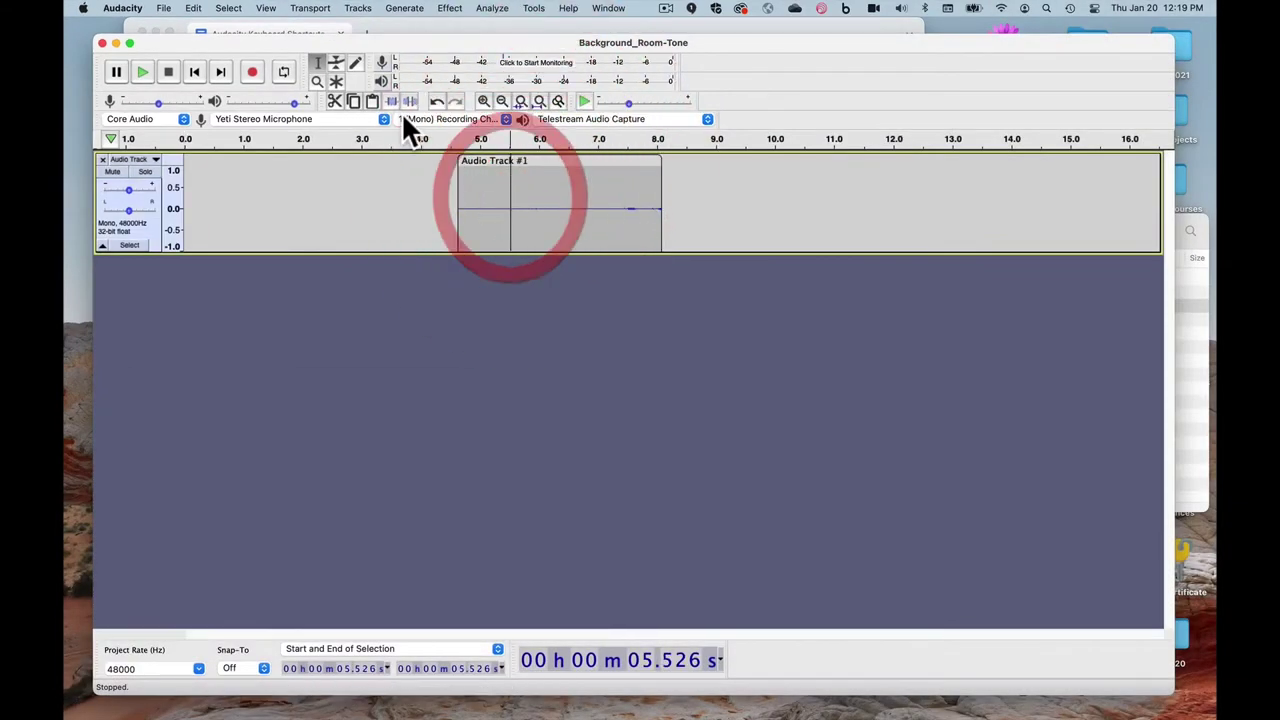
{"action": "left_click", "coordinate": [249, 75]}
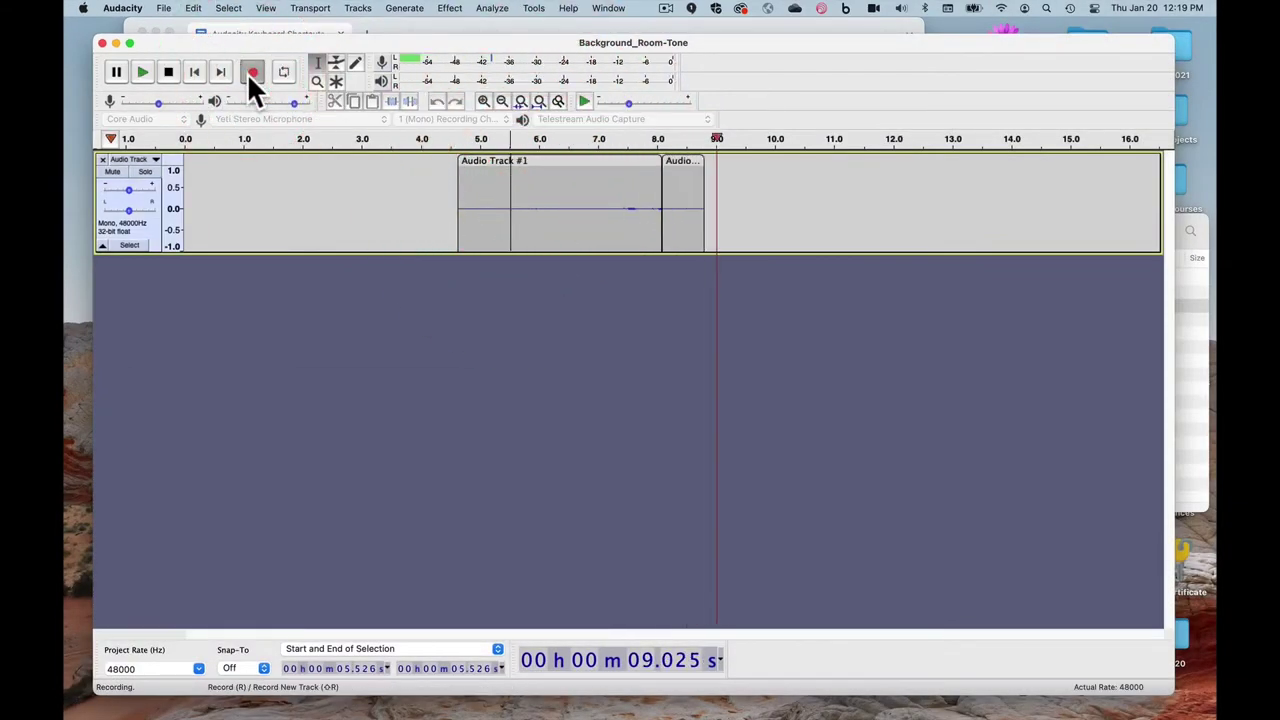
{"action": "left_click", "coordinate": [169, 72]}
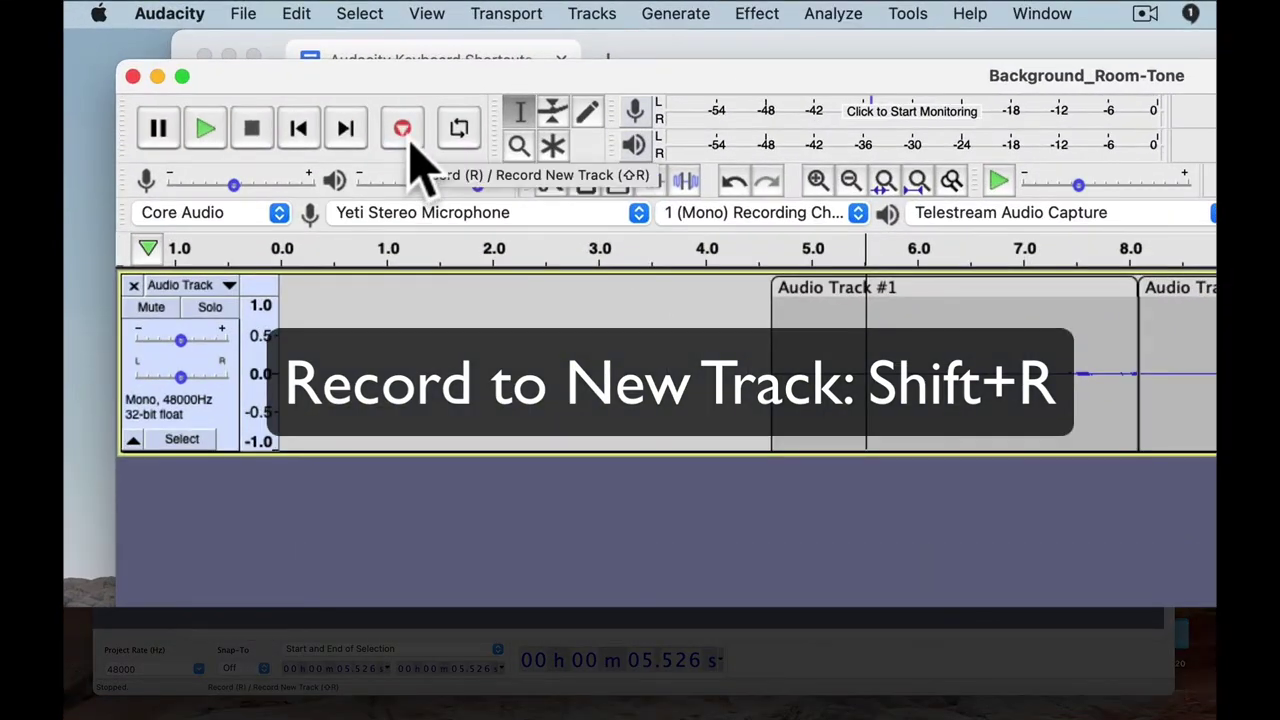
Record another clip onto a new second track, starting from the cursor at about 5.5 s
{"action": "left_click", "coordinate": [895, 395]}
{"action": "key", "text": "shift+r"}
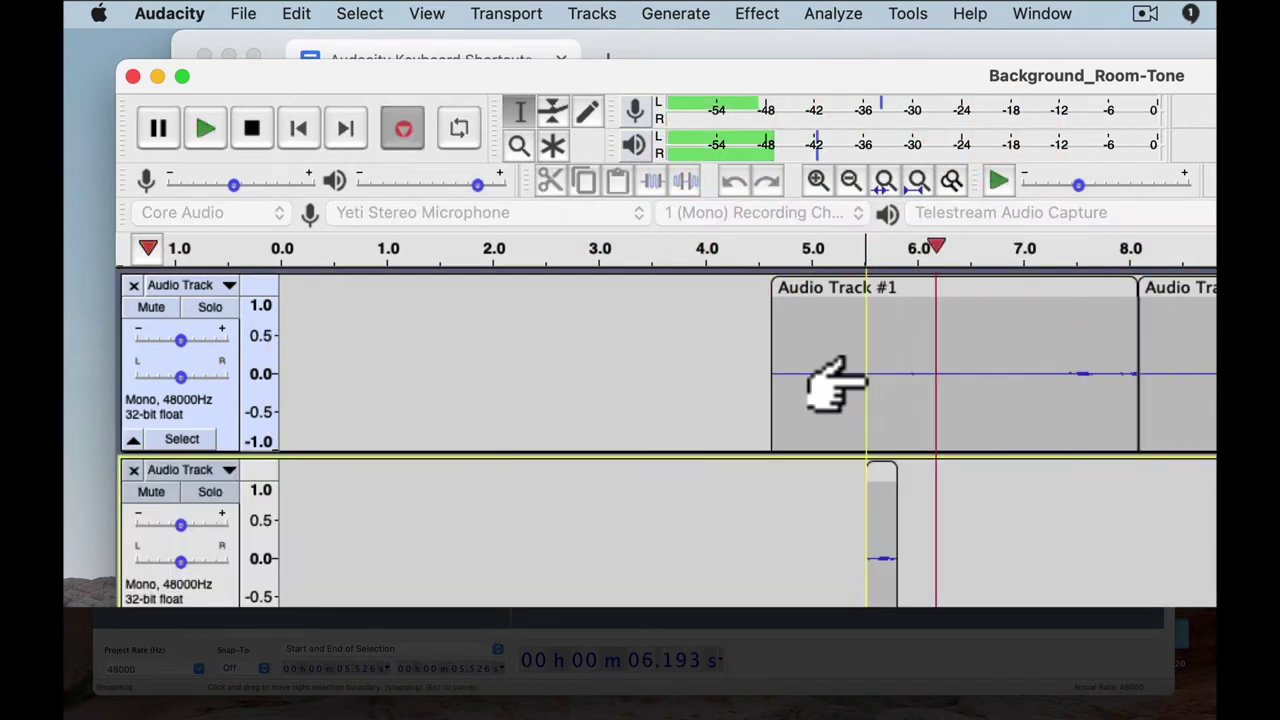
{"action": "left_click", "coordinate": [253, 129]}
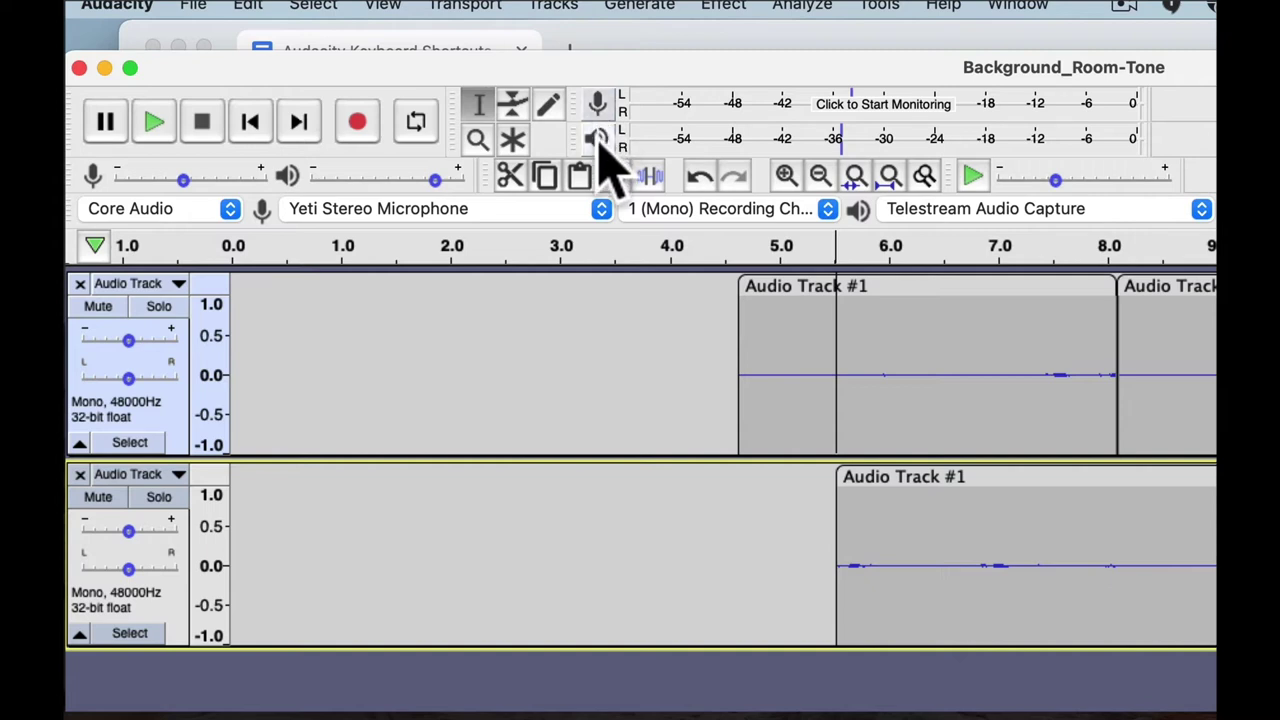
Monitor the microphone input level and play back the two tracks to check the playback level
{"action": "left_click", "coordinate": [747, 105]}
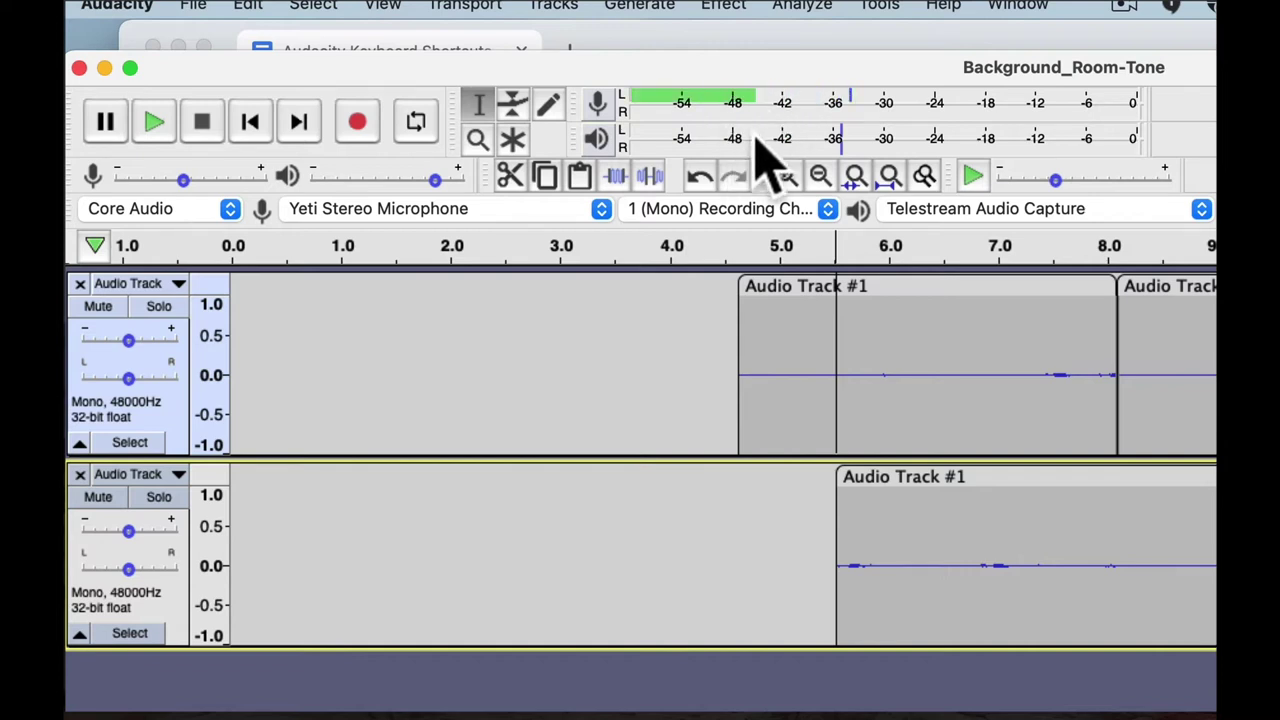
{"action": "left_click", "coordinate": [165, 124]}
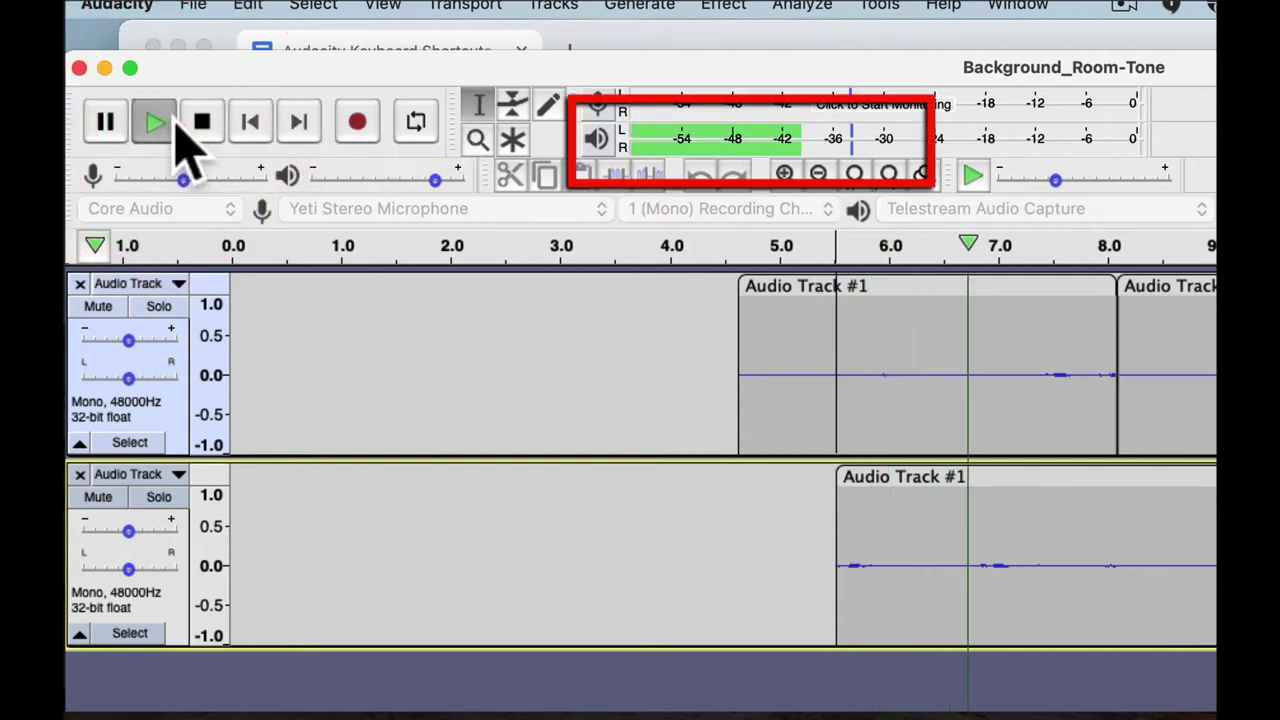
{"action": "left_click", "coordinate": [200, 124]}
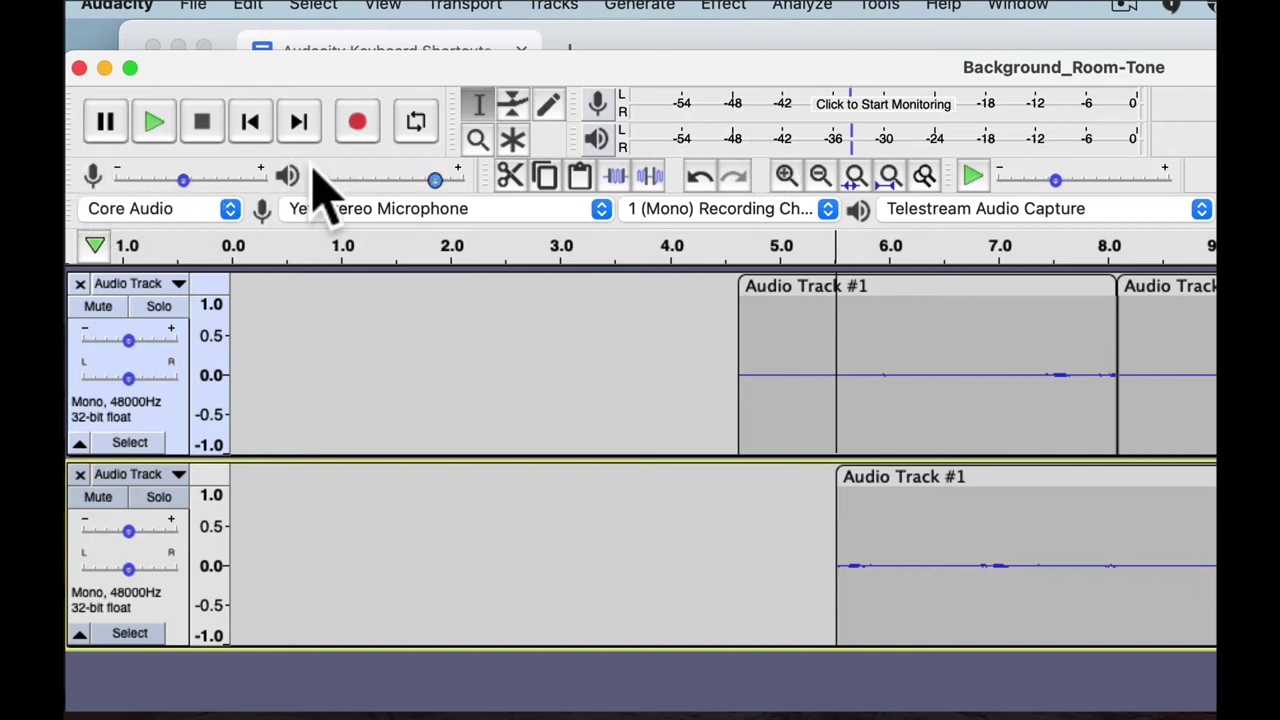
Monitor the microphone input level and raise the recording volume slightly
{"action": "left_click", "coordinate": [103, 172]}
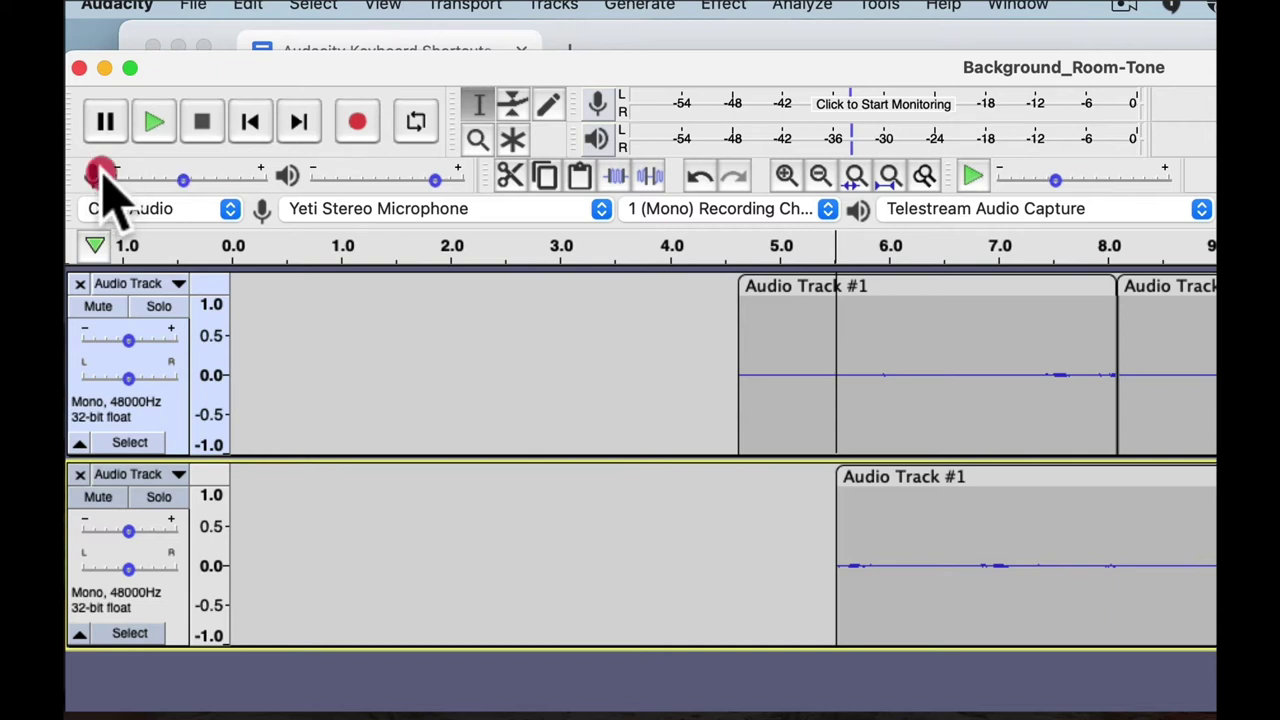
{"action": "left_click", "coordinate": [955, 115]}
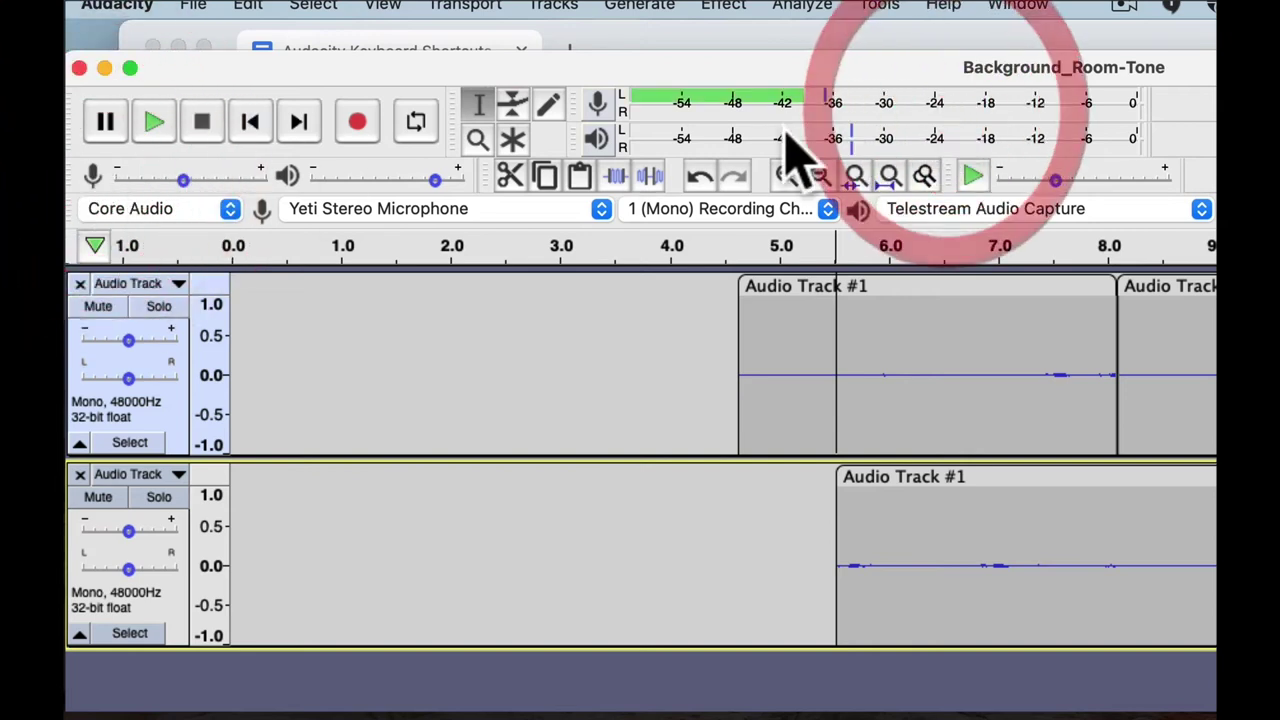
{"action": "left_click", "coordinate": [186, 180]}
{"action": "mouse_move", "coordinate": [187, 181]}
{"action": "left_mouse_down"}
{"action": "mouse_move", "coordinate": [152, 180]}
{"action": "mouse_move", "coordinate": [190, 181]}
{"action": "left_mouse_up"}
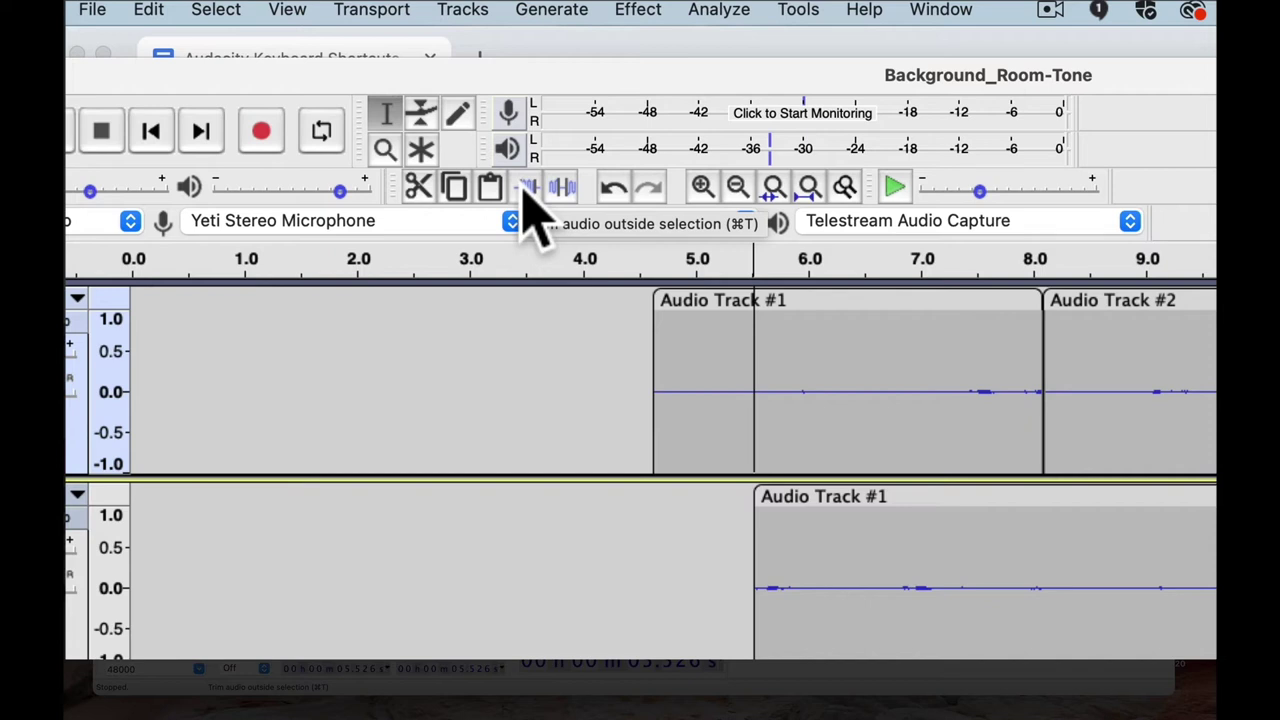
Silence a short section of the upper track starting at about 6.4 s and undo the silencing
{"action": "left_click_drag", "start_coordinate": [853, 383], "coordinate": [935, 390]}
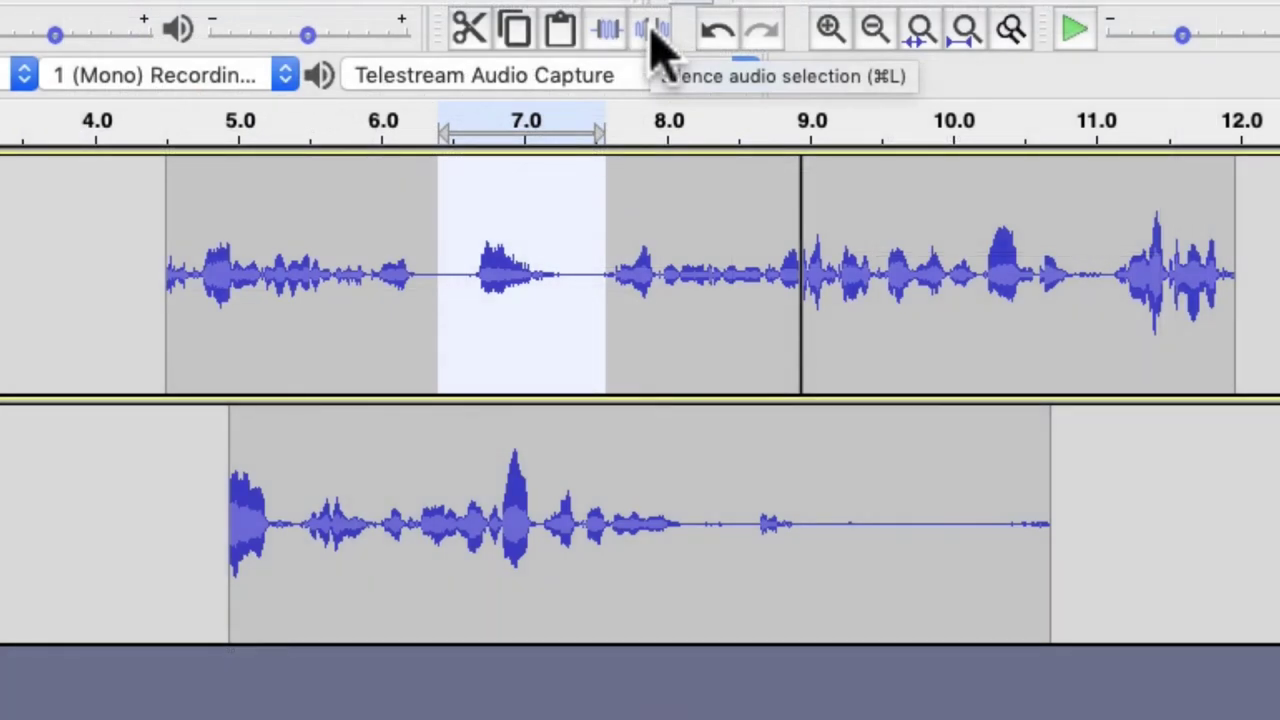
{"action": "left_click", "coordinate": [653, 38]}
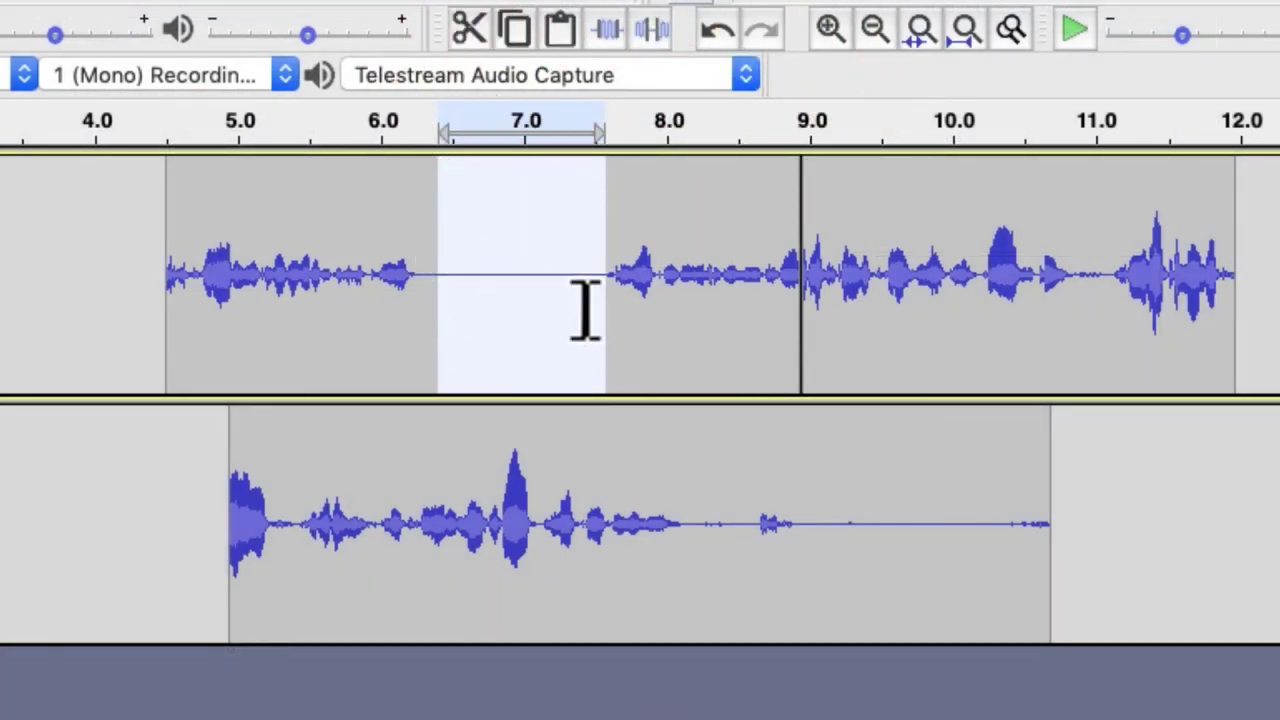
{"action": "key", "text": "super+z"}
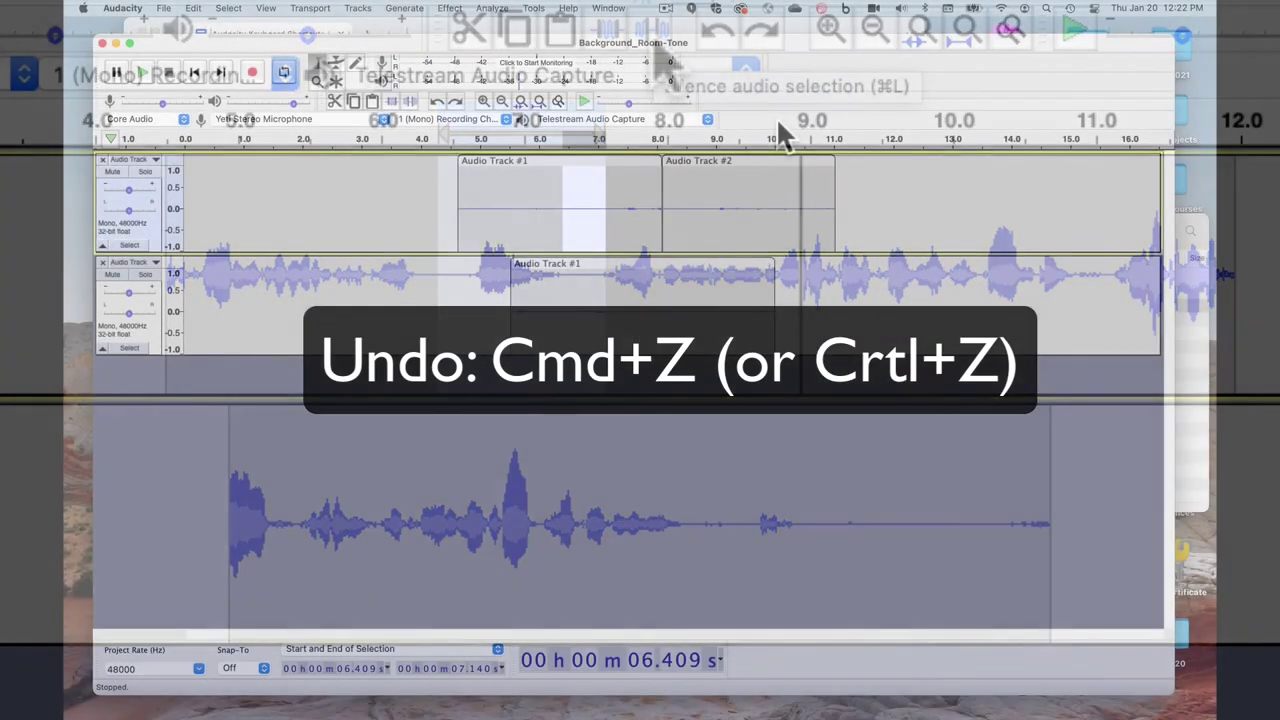
Place the cursor at about 9.1 s in the second clip and try zooming the timeline in and back out
{"action": "left_click", "coordinate": [827, 305]}
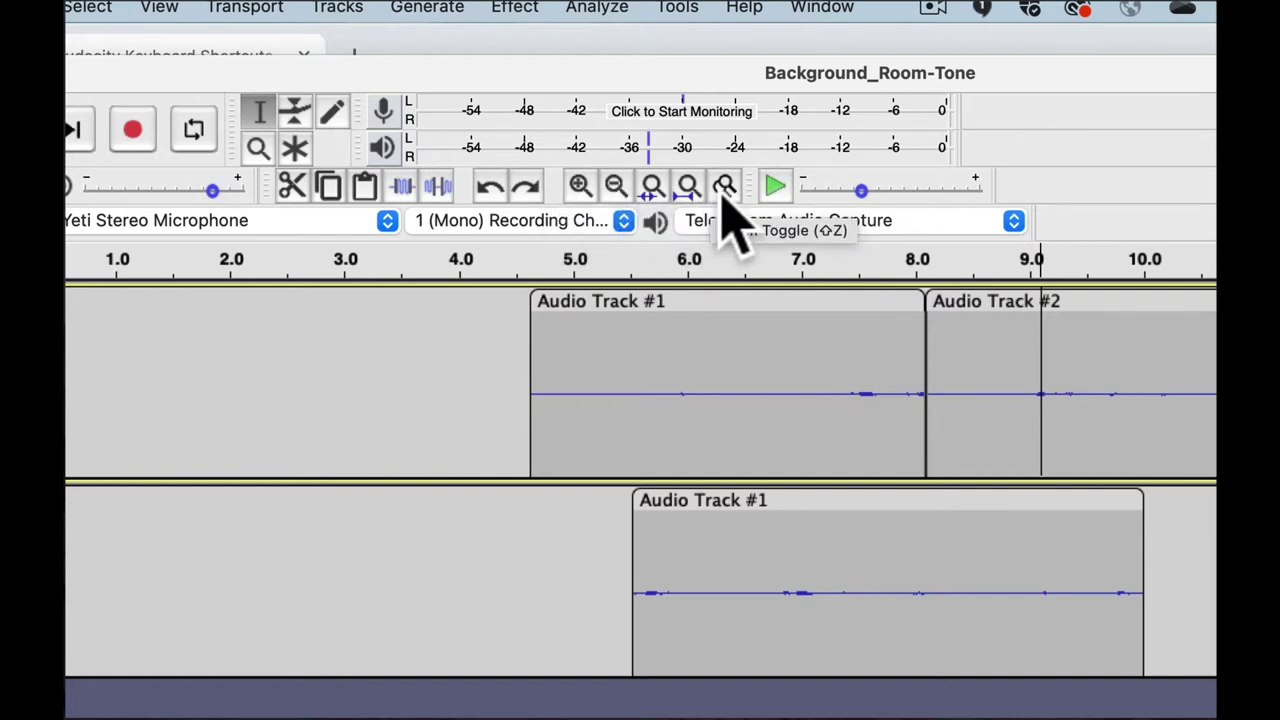
{"action": "left_click", "coordinate": [580, 187]}
{"action": "left_click", "coordinate": [613, 187]}
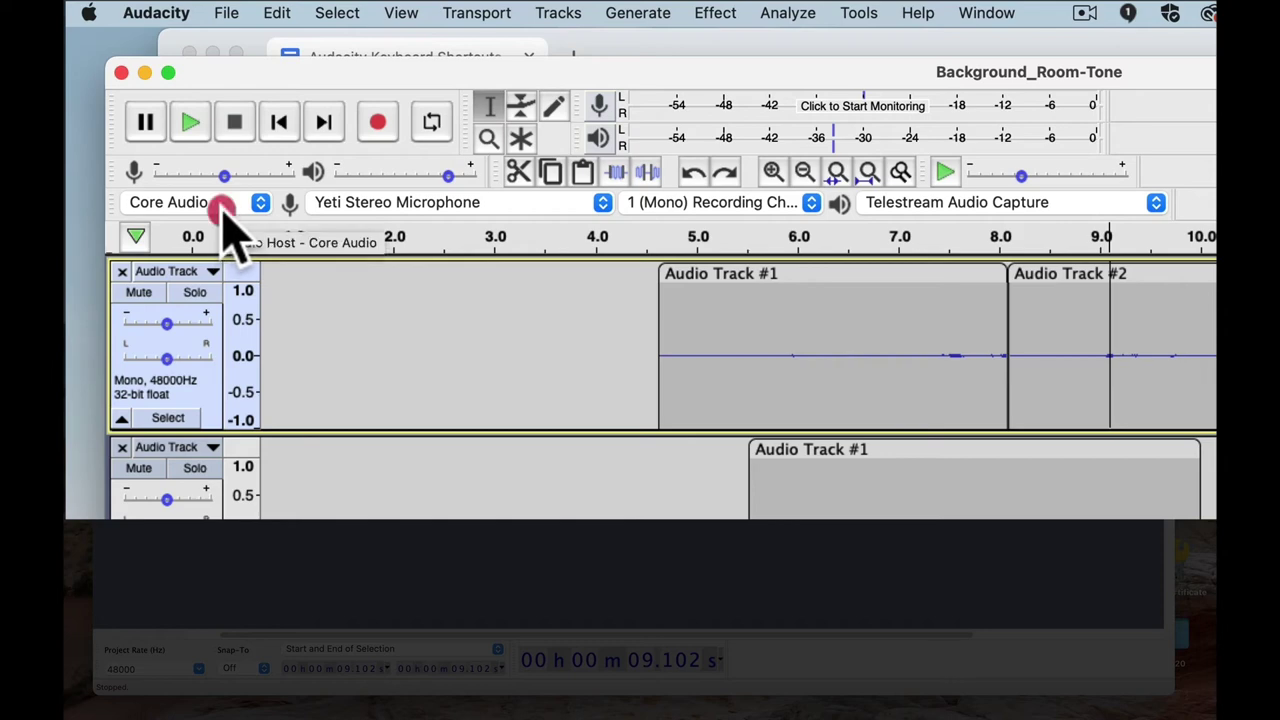
Review the available audio host and recording device choices without switching from Core Audio and Yeti Stereo Microphone
{"action": "left_click", "coordinate": [226, 203]}
{"action": "left_click", "coordinate": [228, 203]}
{"action": "left_click", "coordinate": [431, 202]}
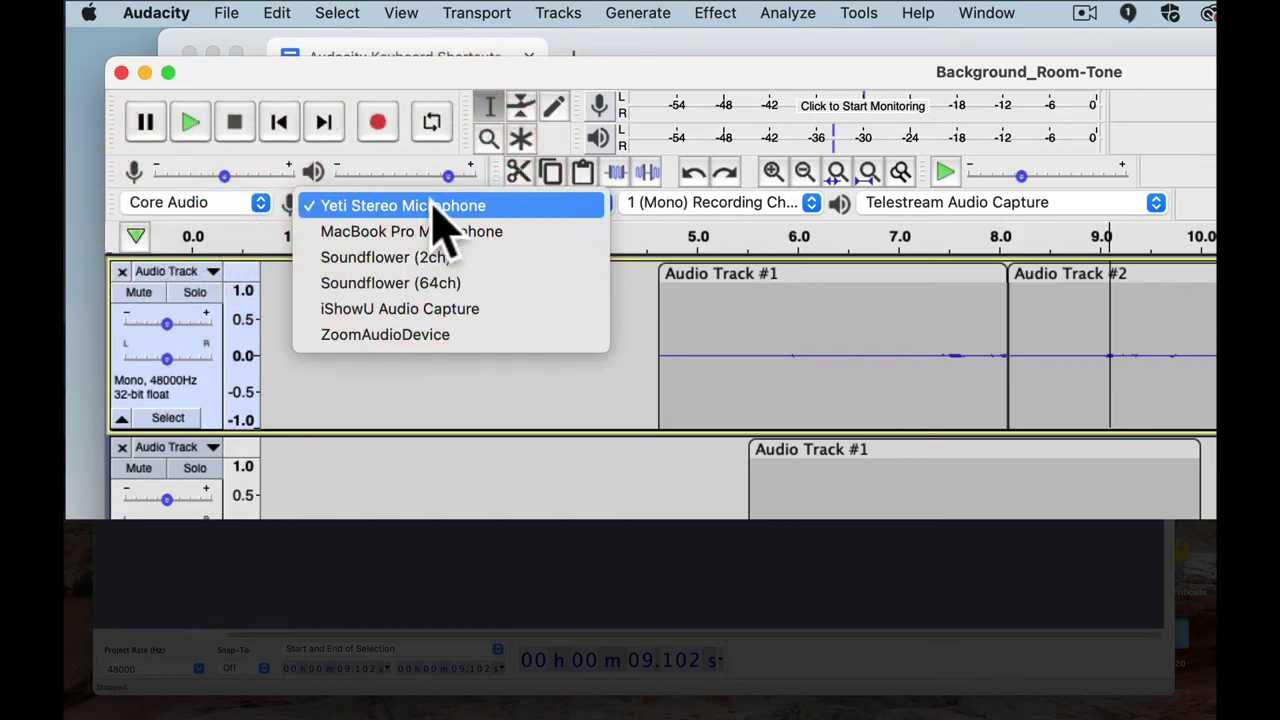
{"action": "left_click", "coordinate": [510, 200]}
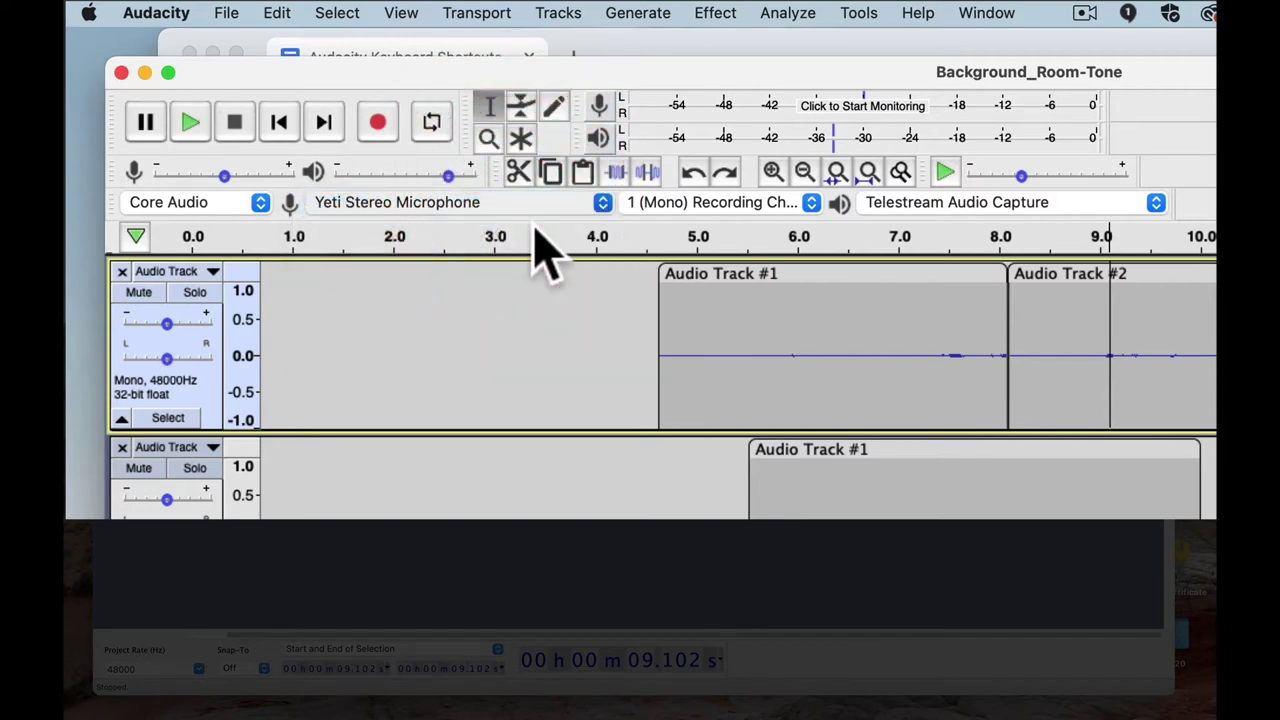
{"action": "left_click", "coordinate": [350, 207]}
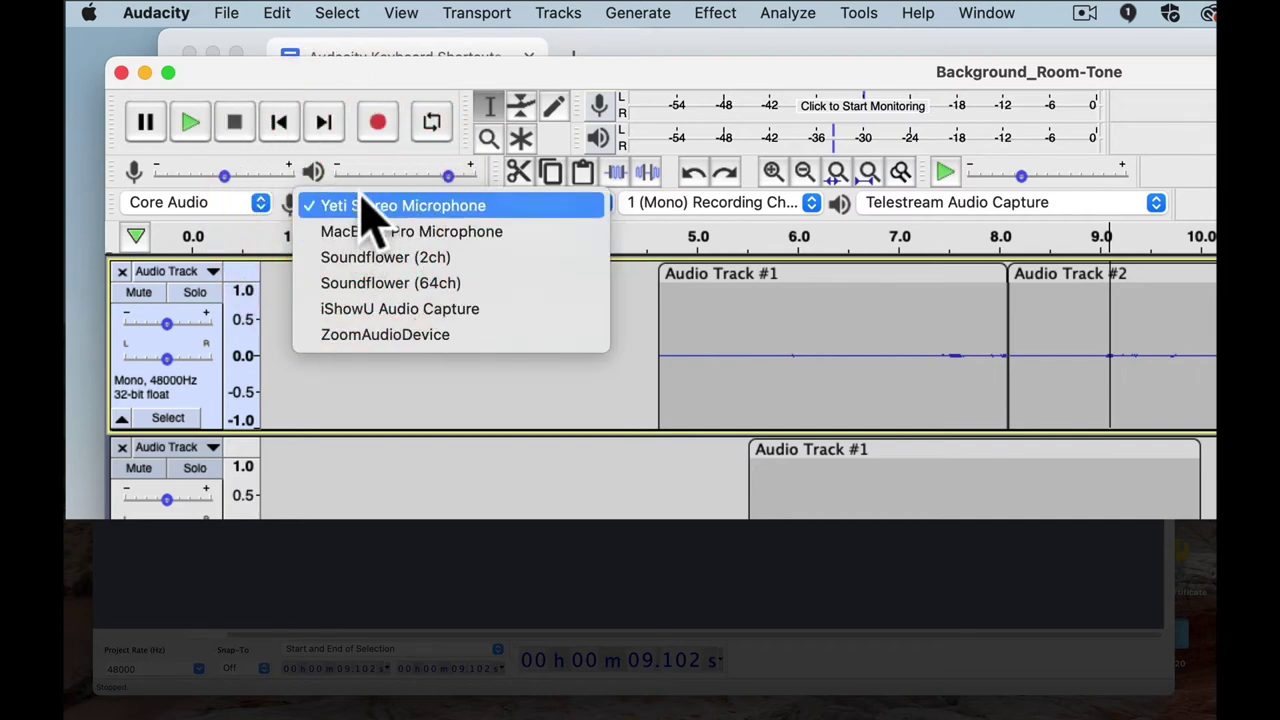
{"action": "left_click", "coordinate": [677, 195]}
Choose 1 (Mono) Recording Channel for recording and Telestream Audio Capture as the playback device
{"action": "left_click", "coordinate": [679, 196]}
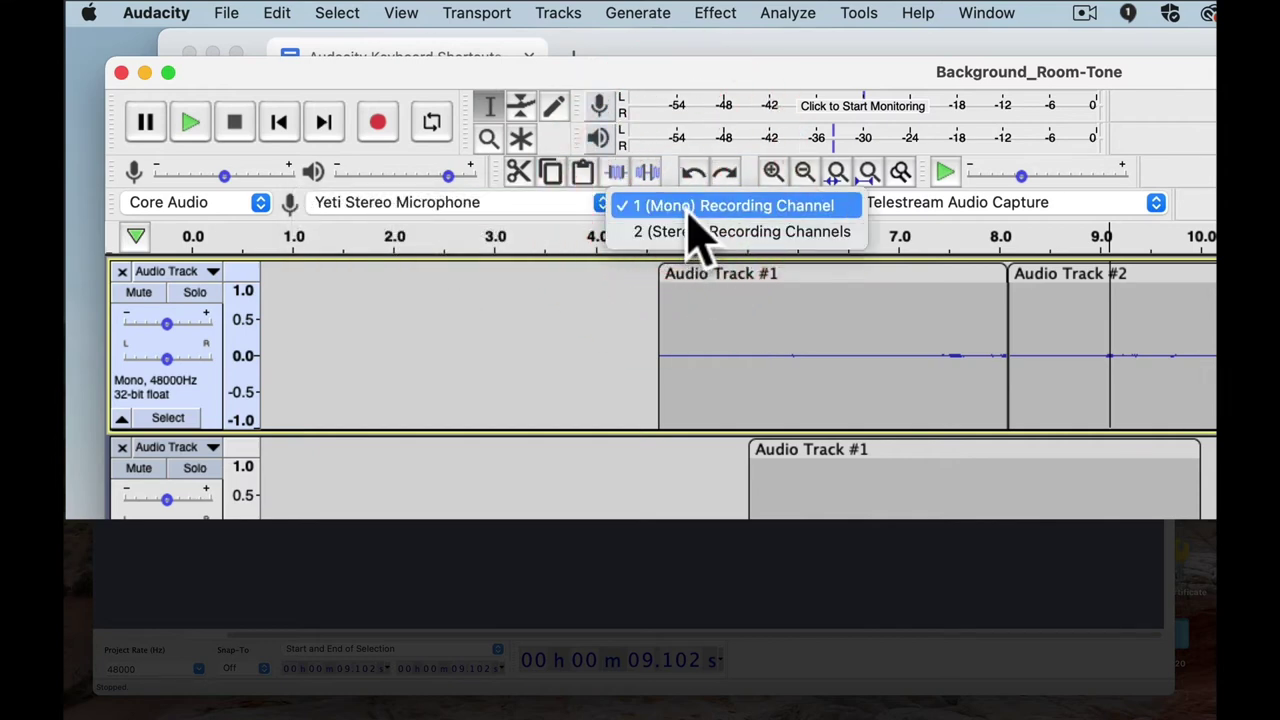
{"action": "left_click", "coordinate": [689, 208]}
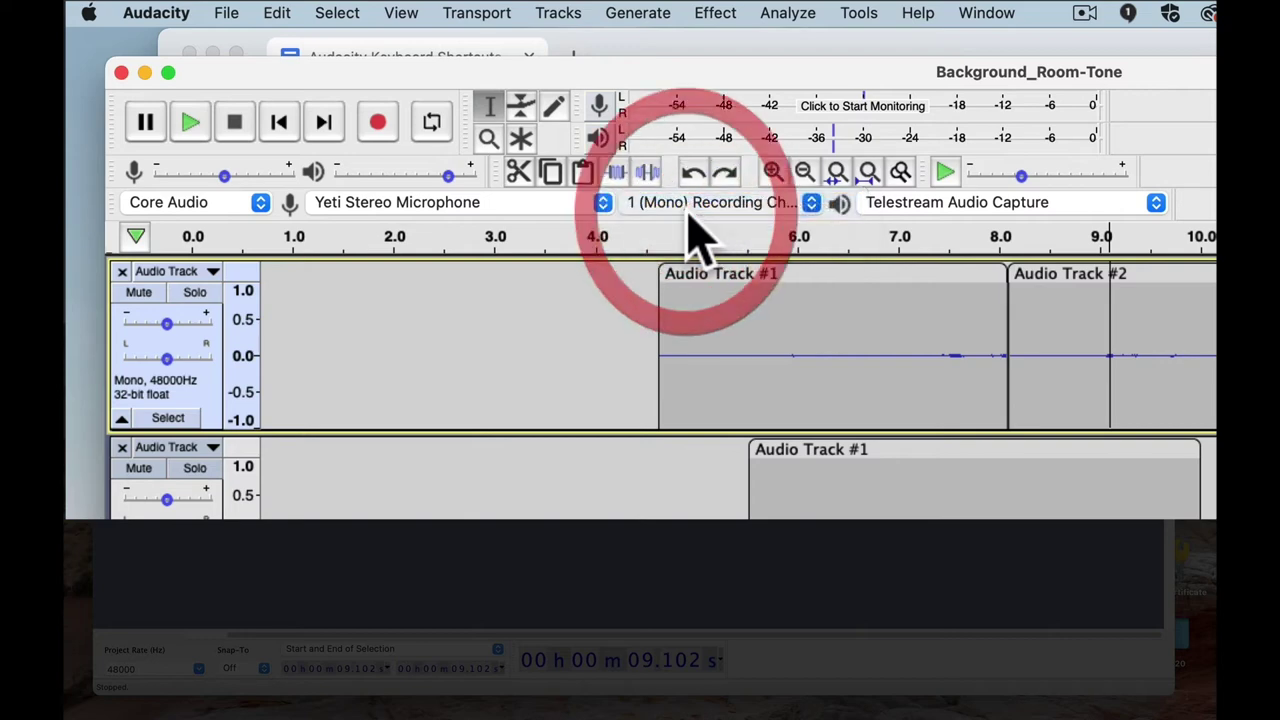
{"action": "left_click", "coordinate": [903, 206]}
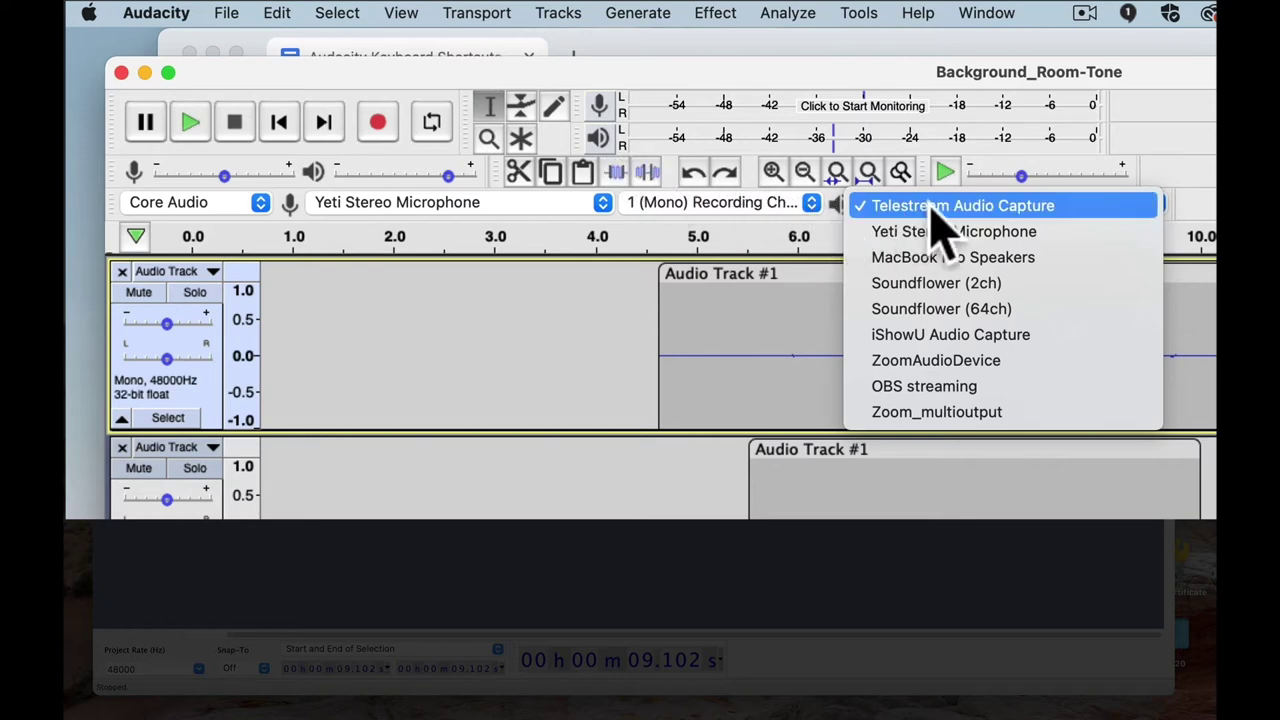
{"action": "left_click", "coordinate": [1210, 205]}
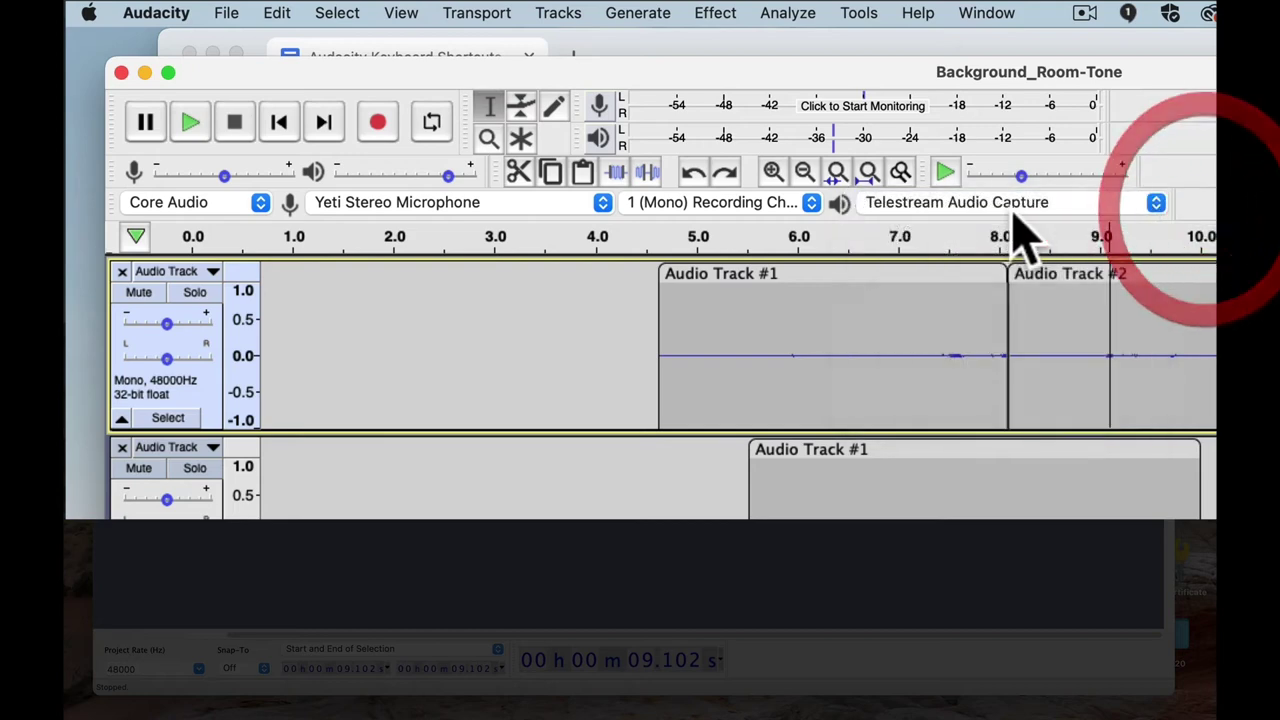
{"action": "left_click", "coordinate": [1023, 208]}
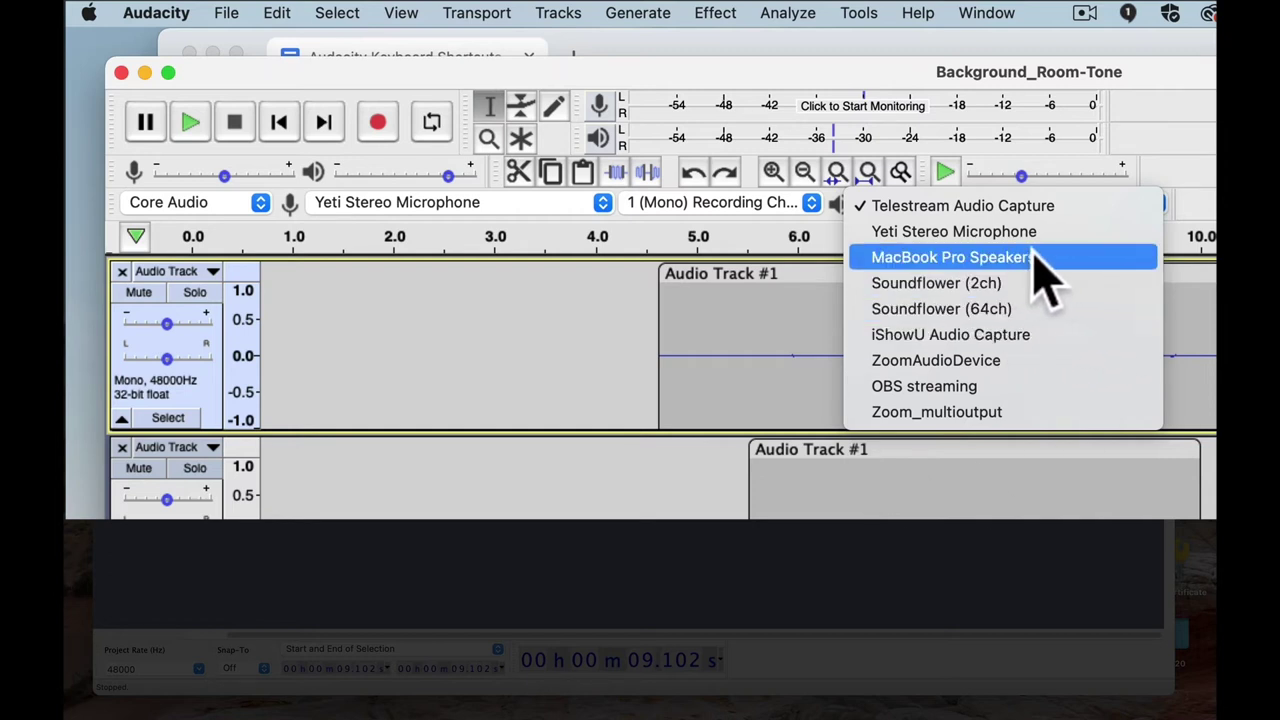
{"action": "key", "text": "Up"}
{"action": "key", "text": "Up"}
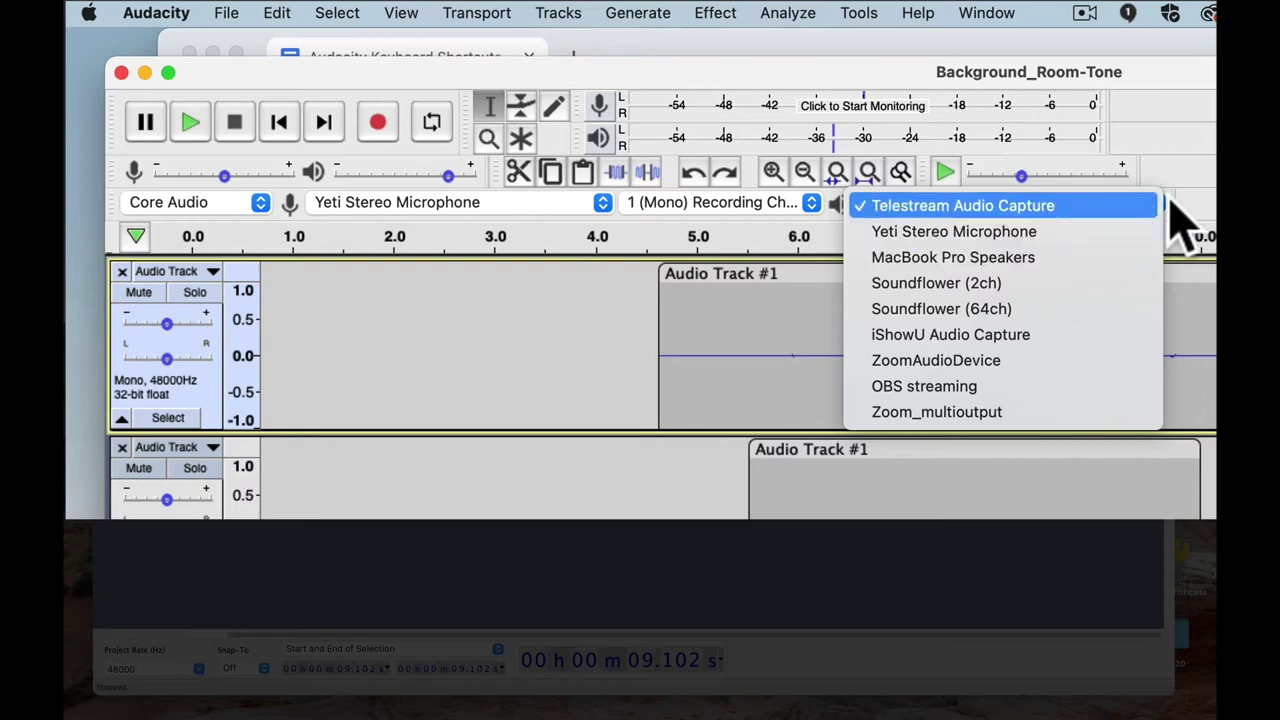
{"action": "key", "text": "Return"}
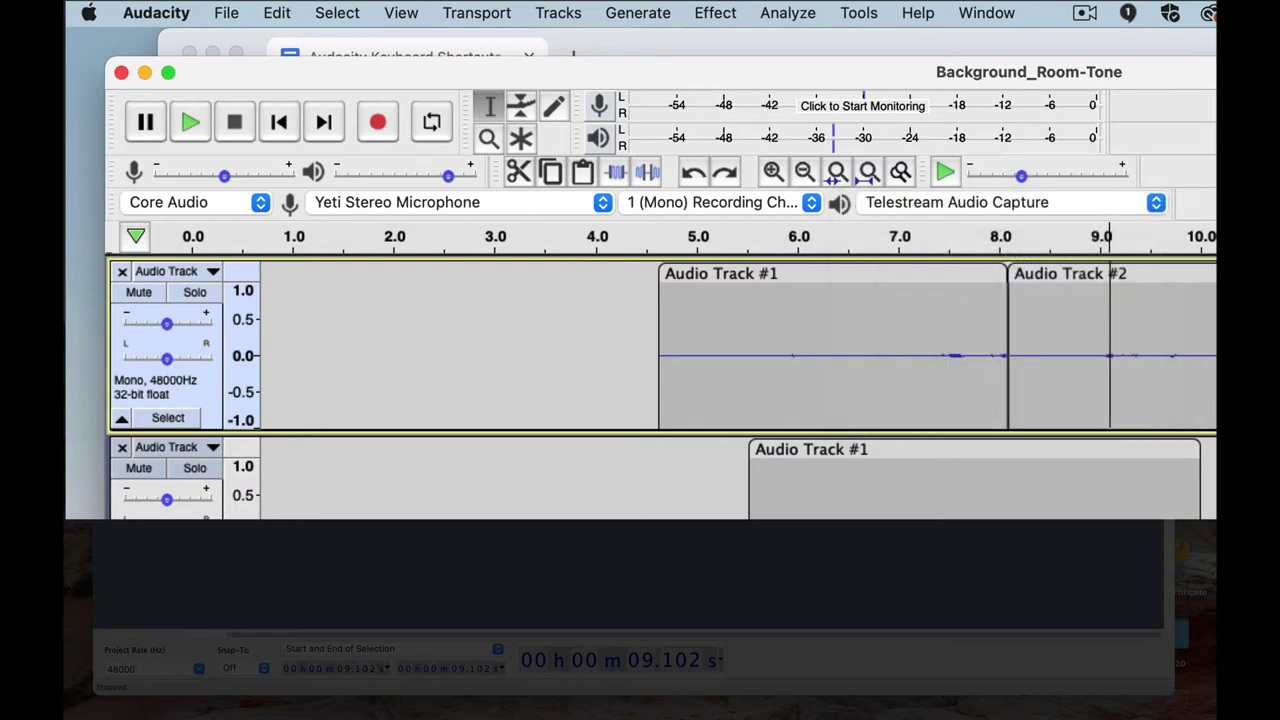
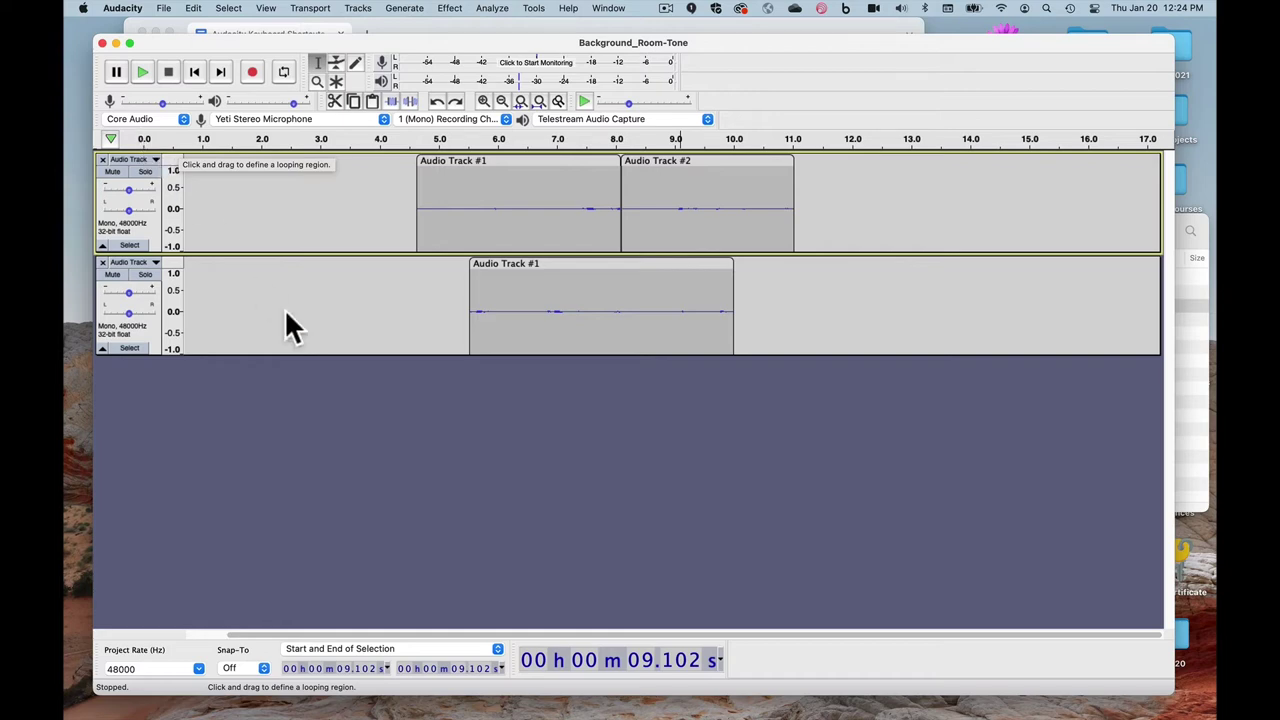
Play the project from the 5-second mark on the timeline
{"action": "left_click_drag", "start_coordinate": [485, 630], "coordinate": [342, 620]}
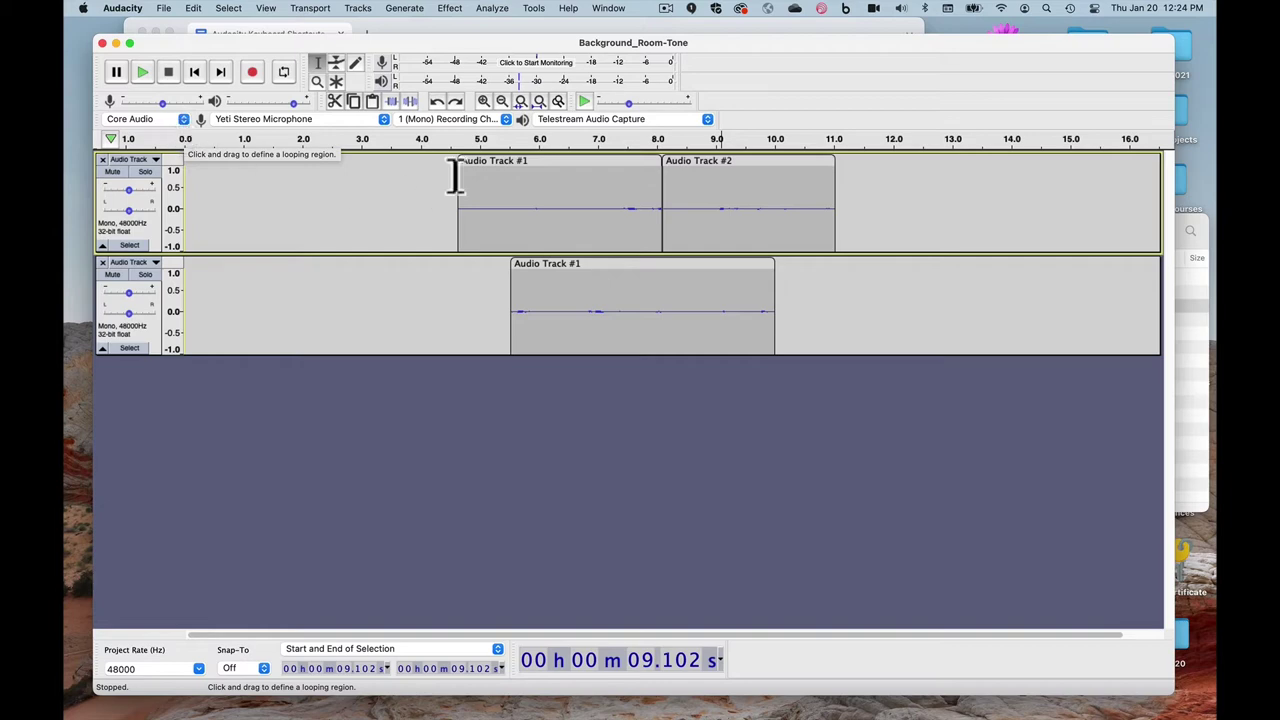
{"action": "left_click", "coordinate": [483, 140]}
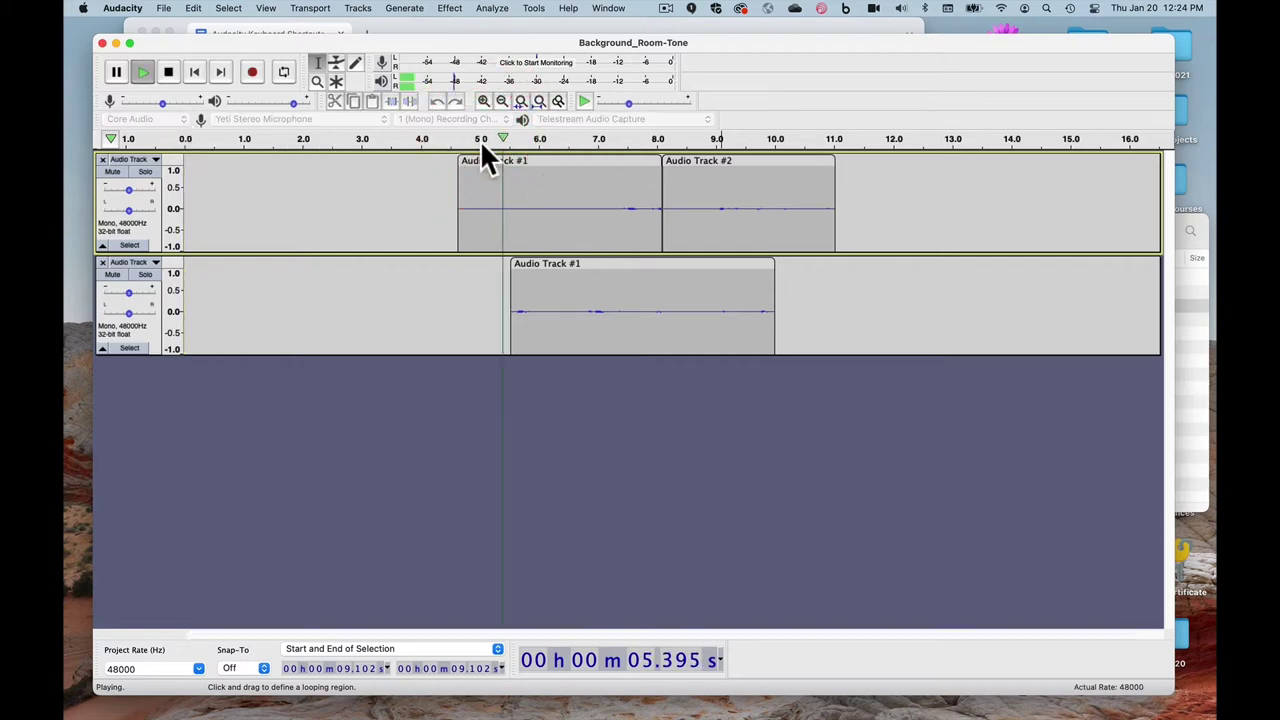
Place the cursor at about 5.04 s in the top track and play from there twice, stopping playback each time
{"action": "left_click", "coordinate": [481, 165]}
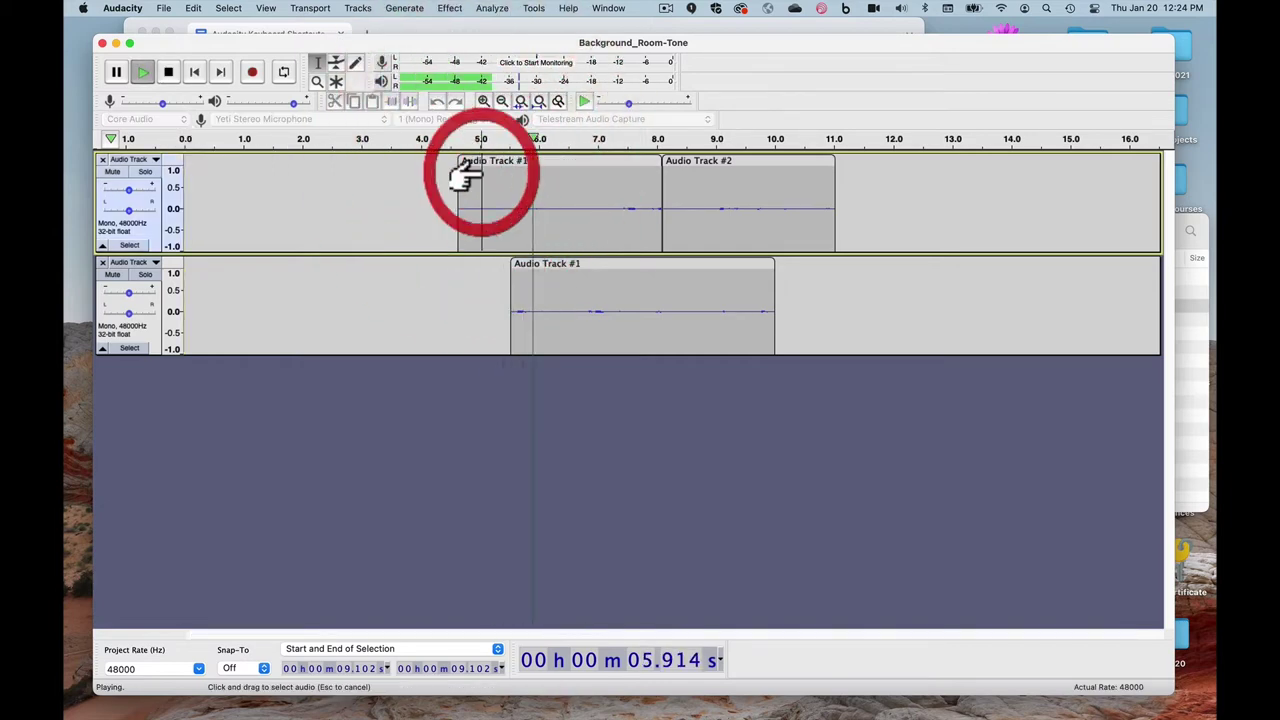
{"action": "left_click", "coordinate": [167, 74]}
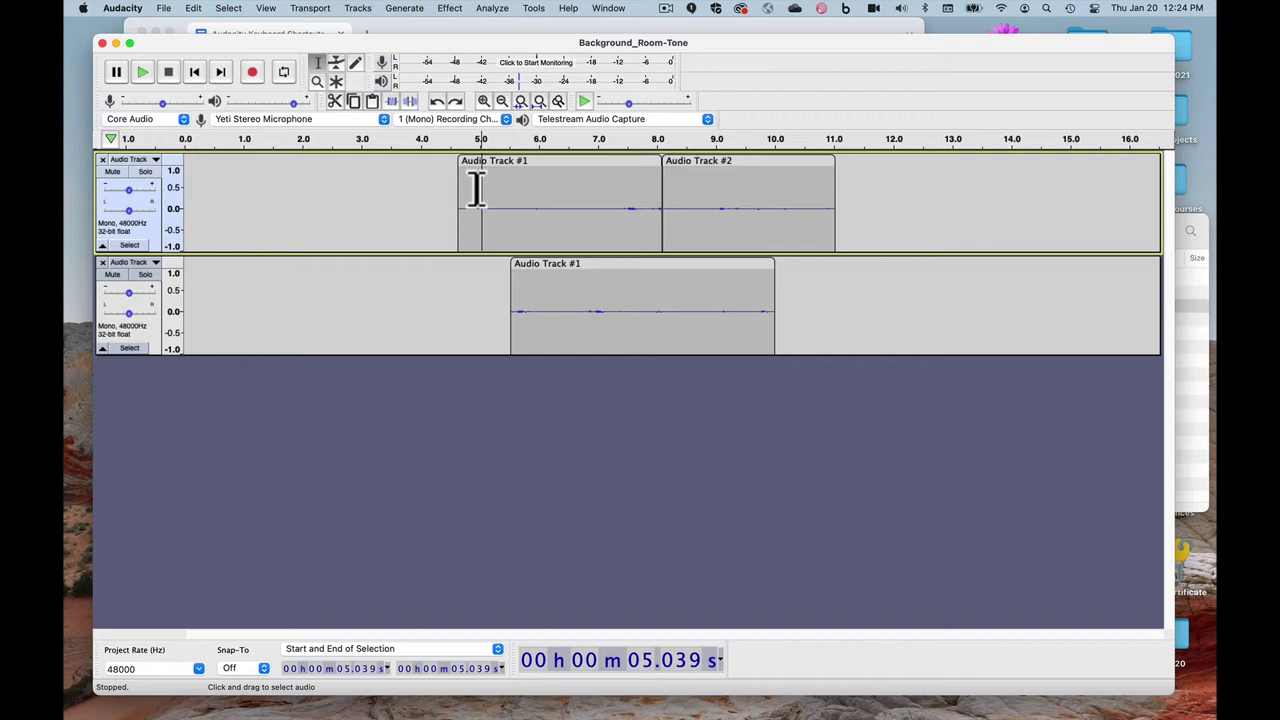
{"action": "left_click", "coordinate": [144, 71]}
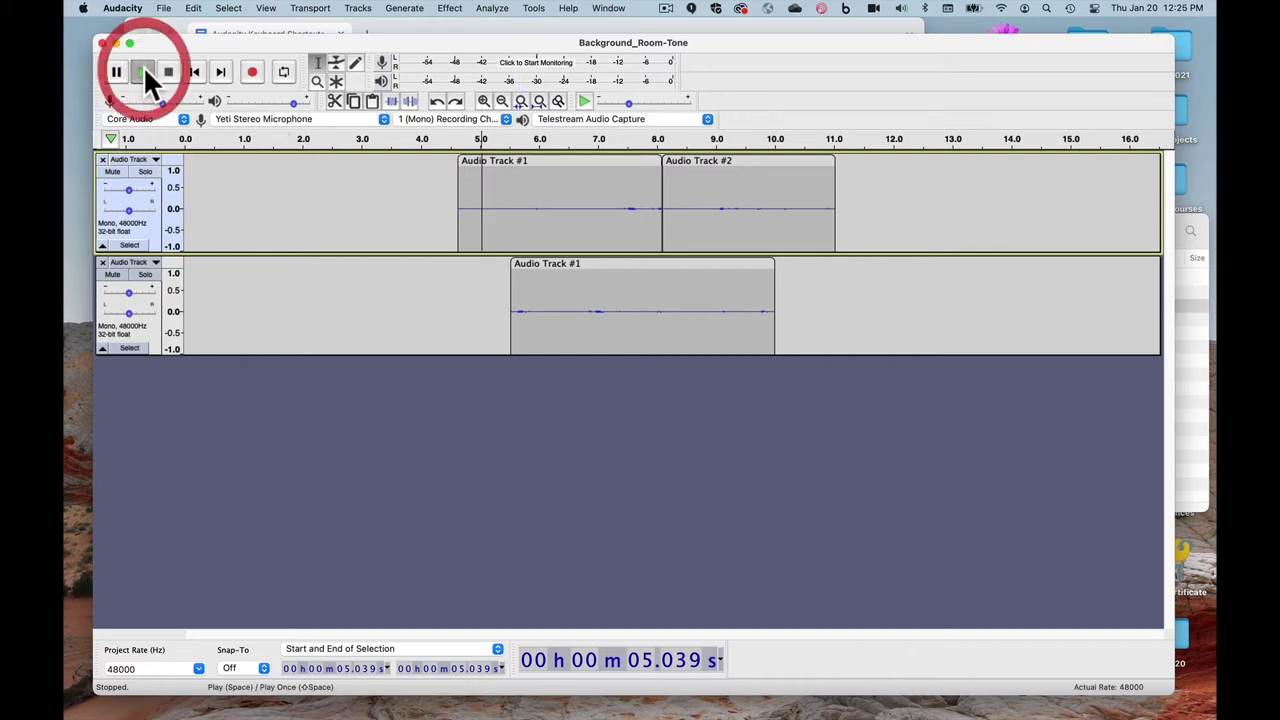
{"action": "left_click", "coordinate": [172, 70]}
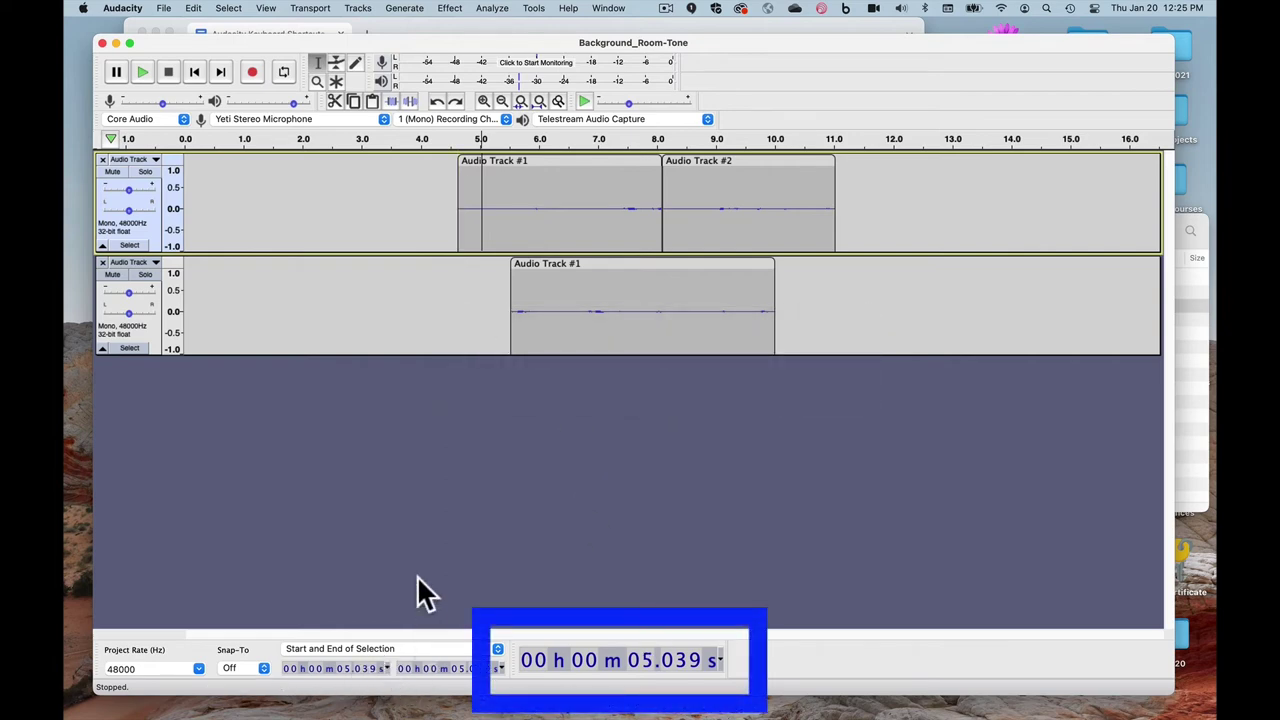
{"action": "key", "text": "space"}
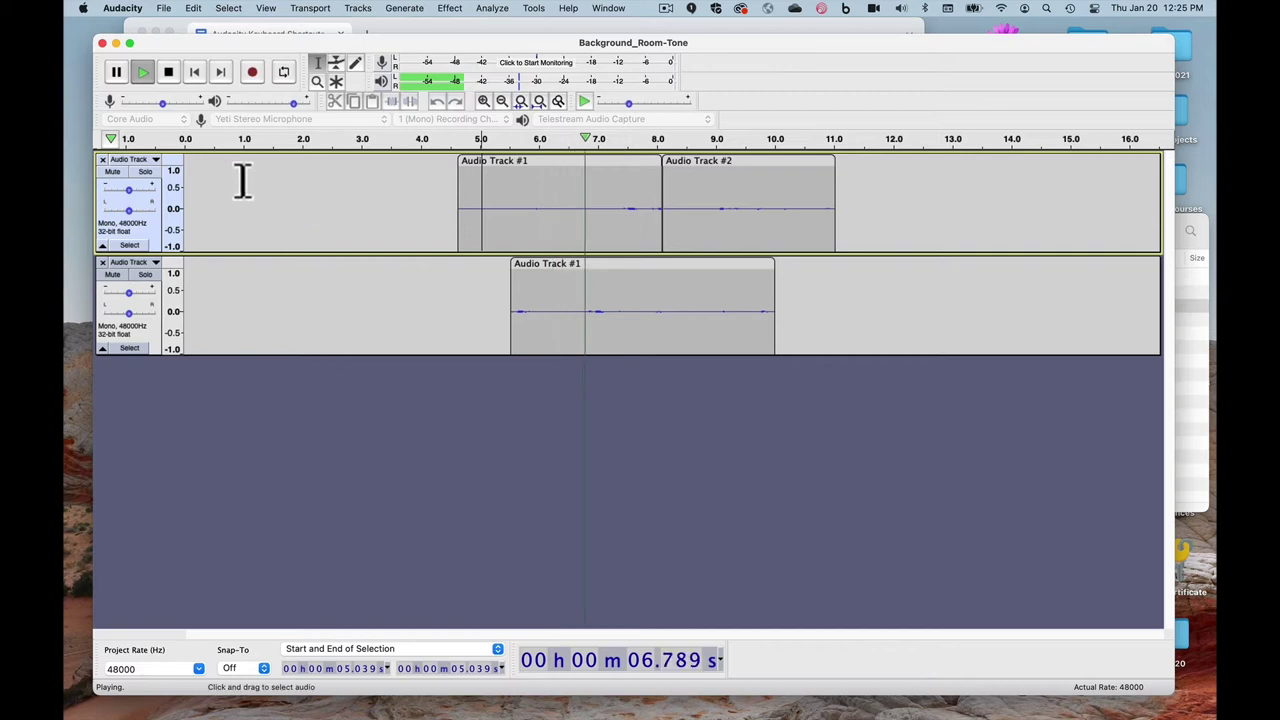
{"action": "key", "text": "space"}
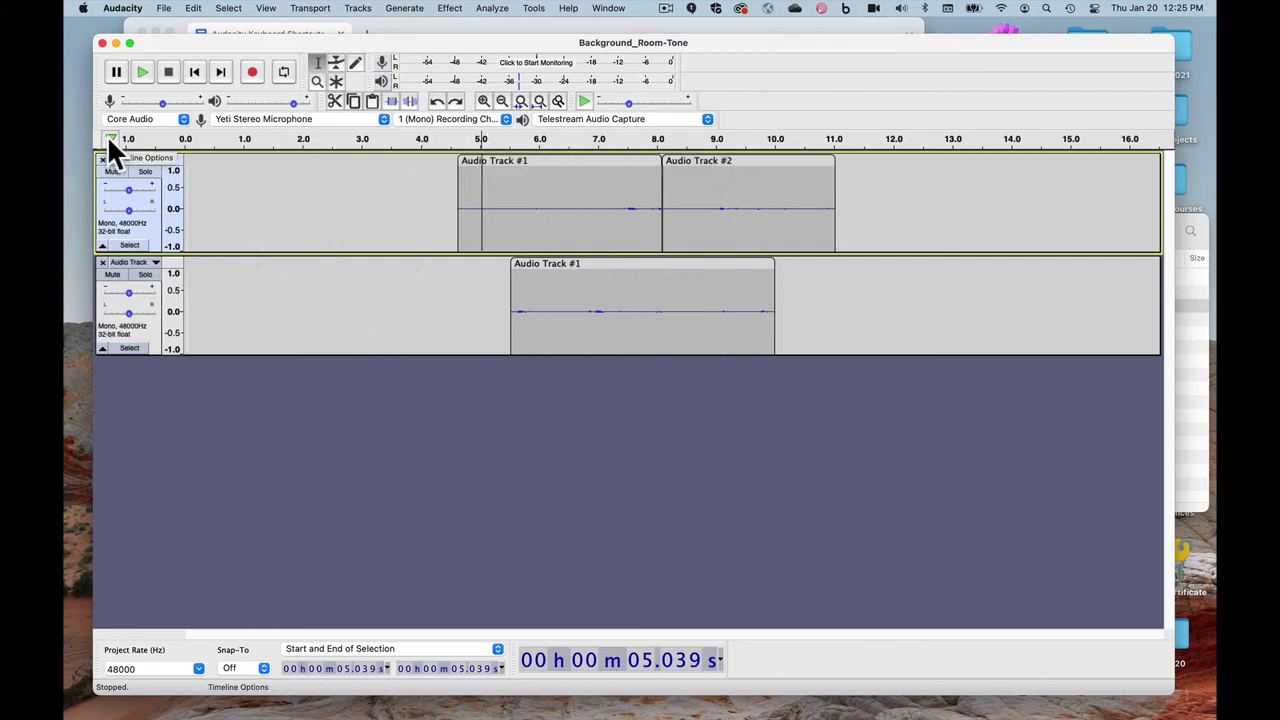
Play the project straight from about 2.8 s and from 6 s on the timeline, stopping playback each time
{"action": "left_click", "coordinate": [350, 138]}
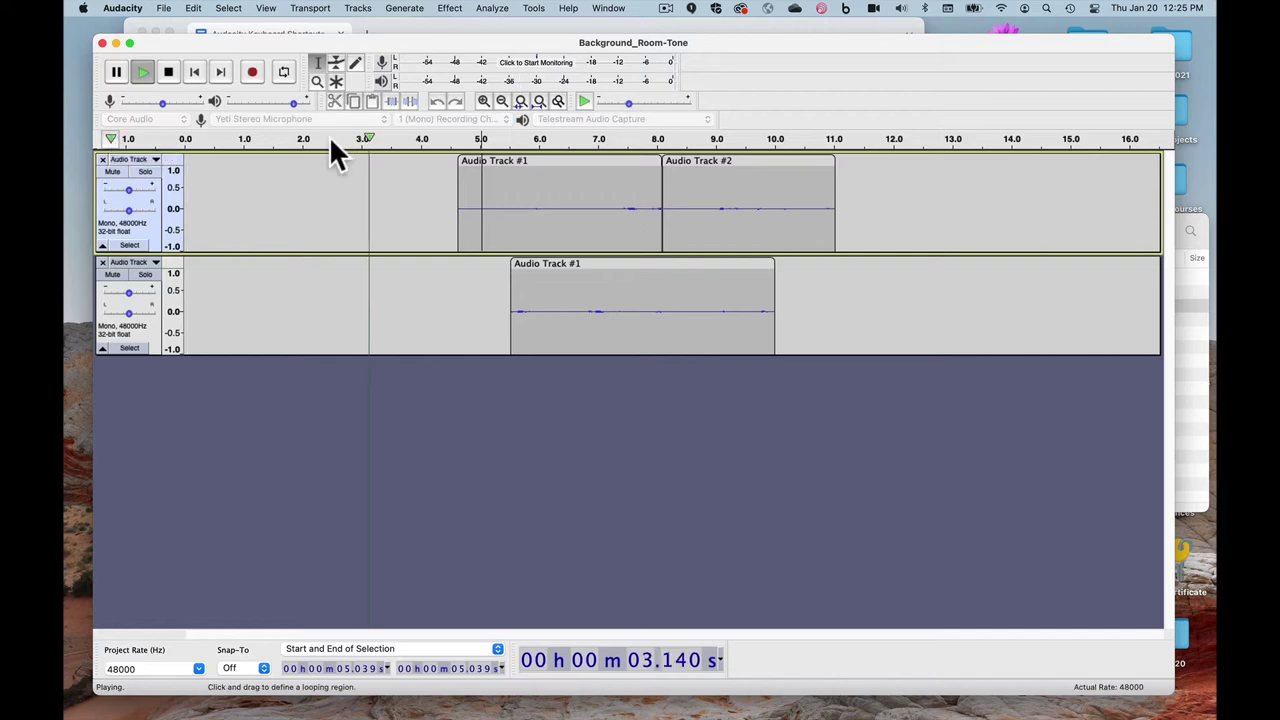
{"action": "left_click", "coordinate": [168, 73]}
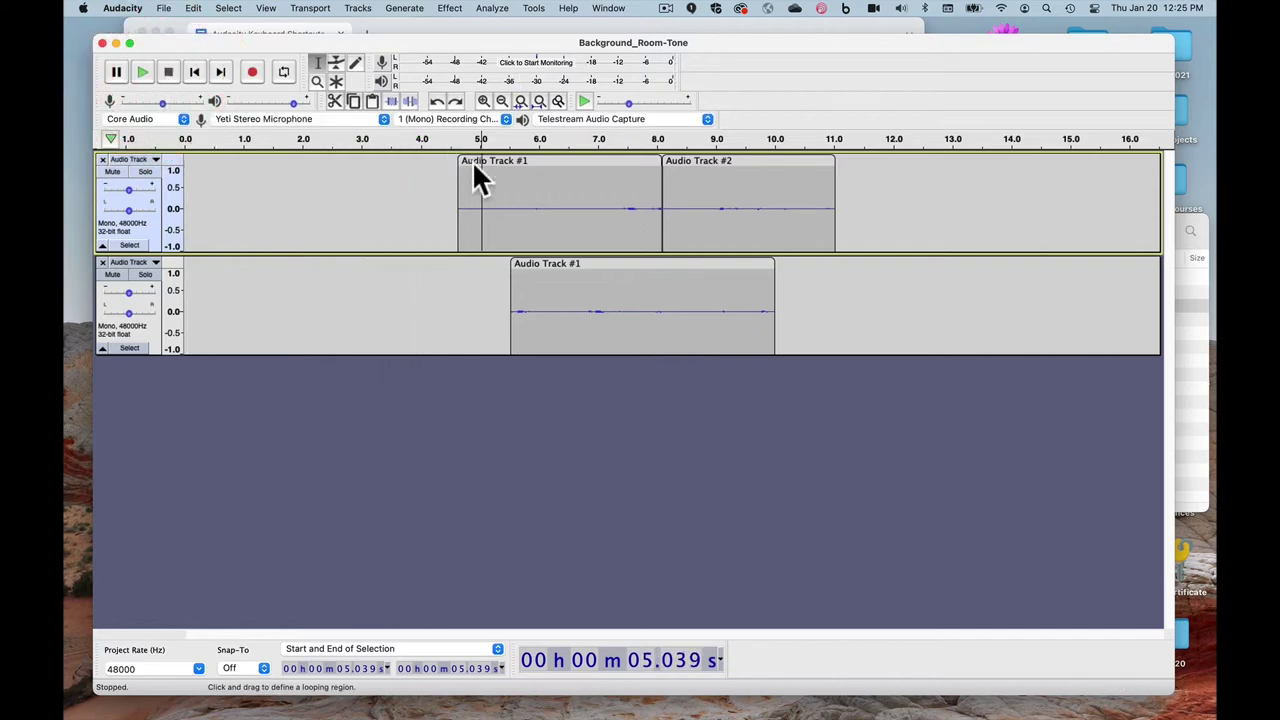
{"action": "left_click", "coordinate": [538, 140]}
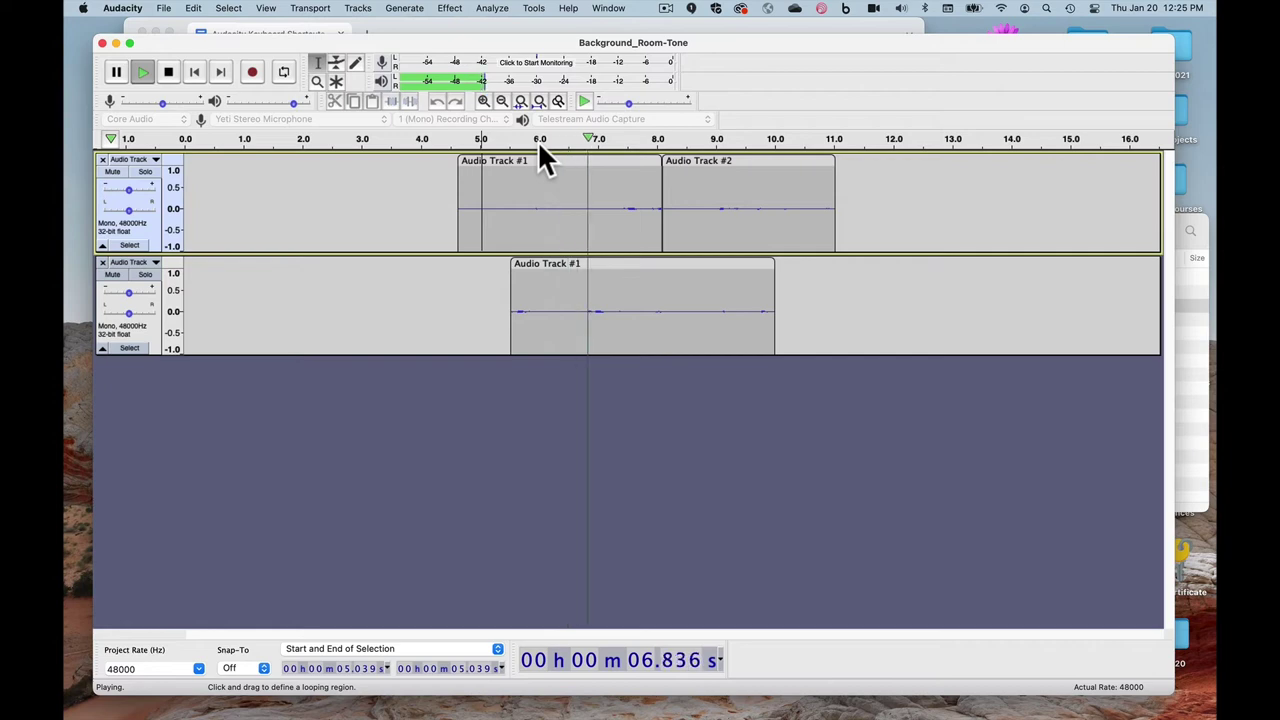
{"action": "left_click", "coordinate": [178, 70]}
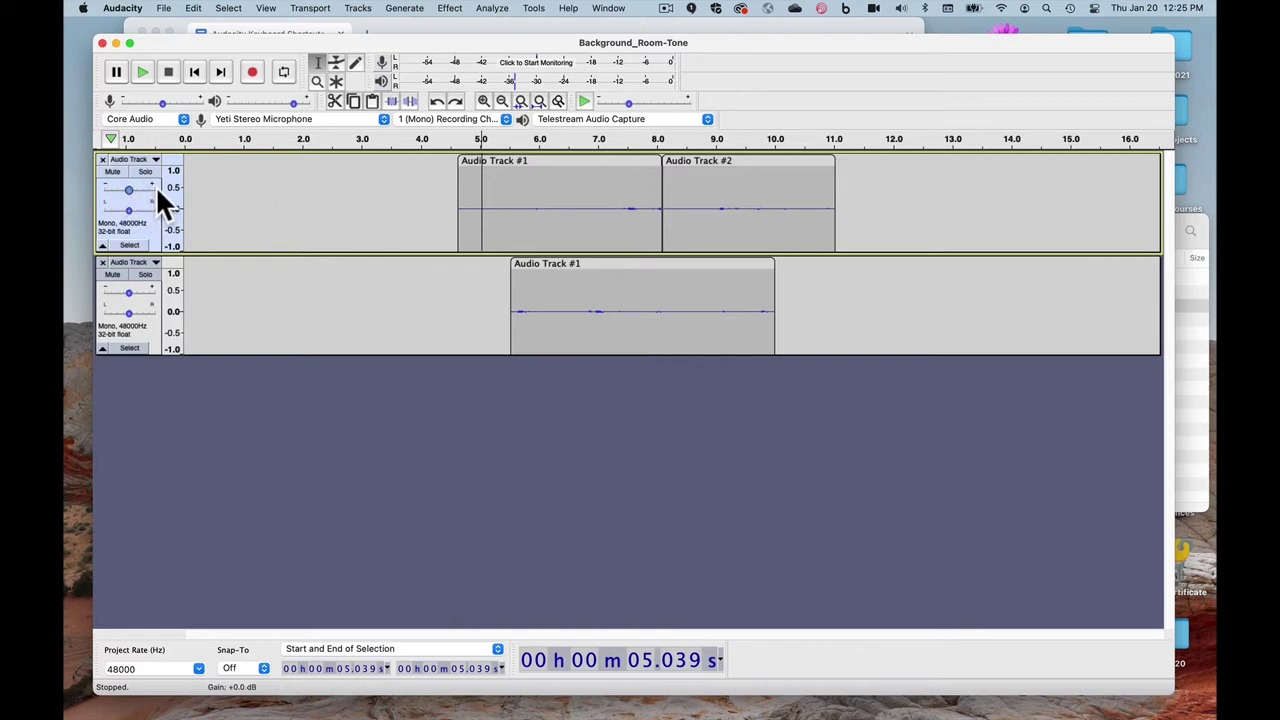
Try cursor positions in both tracks, ending at about 6.21 s in the top track, and play from there briefly
{"action": "left_click", "coordinate": [260, 224]}
{"action": "left_click", "coordinate": [278, 298]}
{"action": "left_click", "coordinate": [276, 206]}
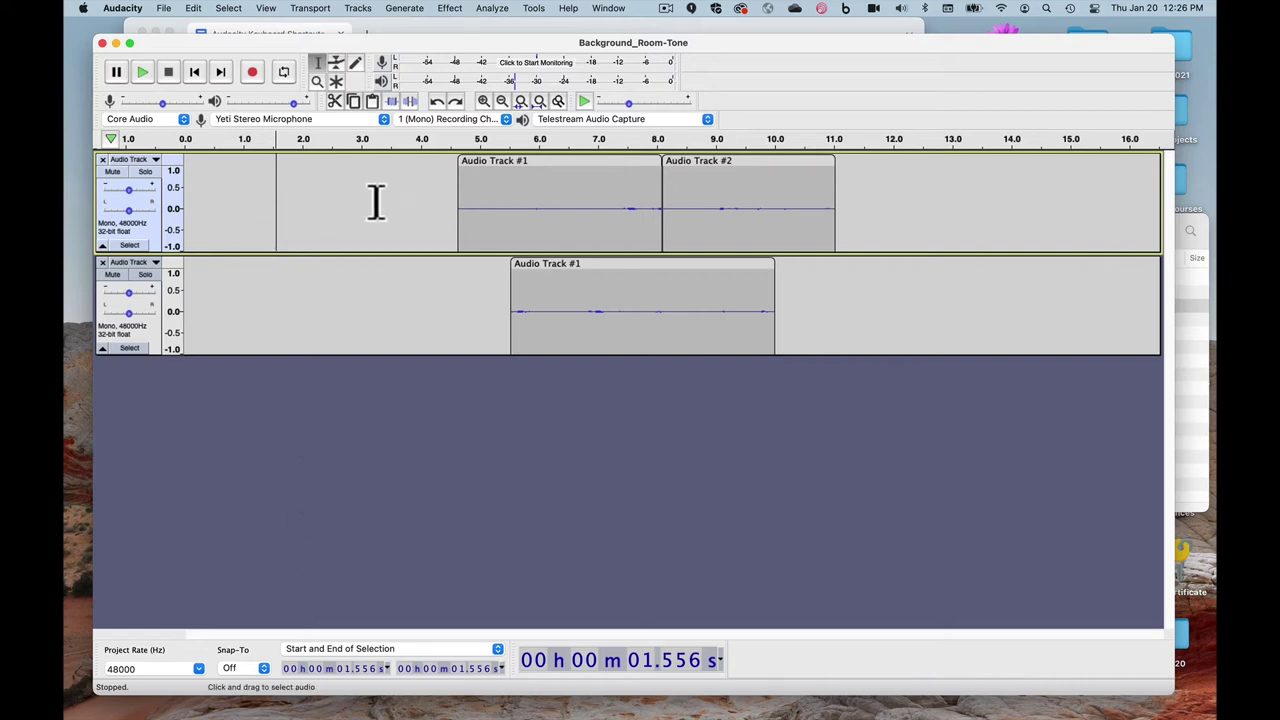
{"action": "left_click", "coordinate": [551, 217]}
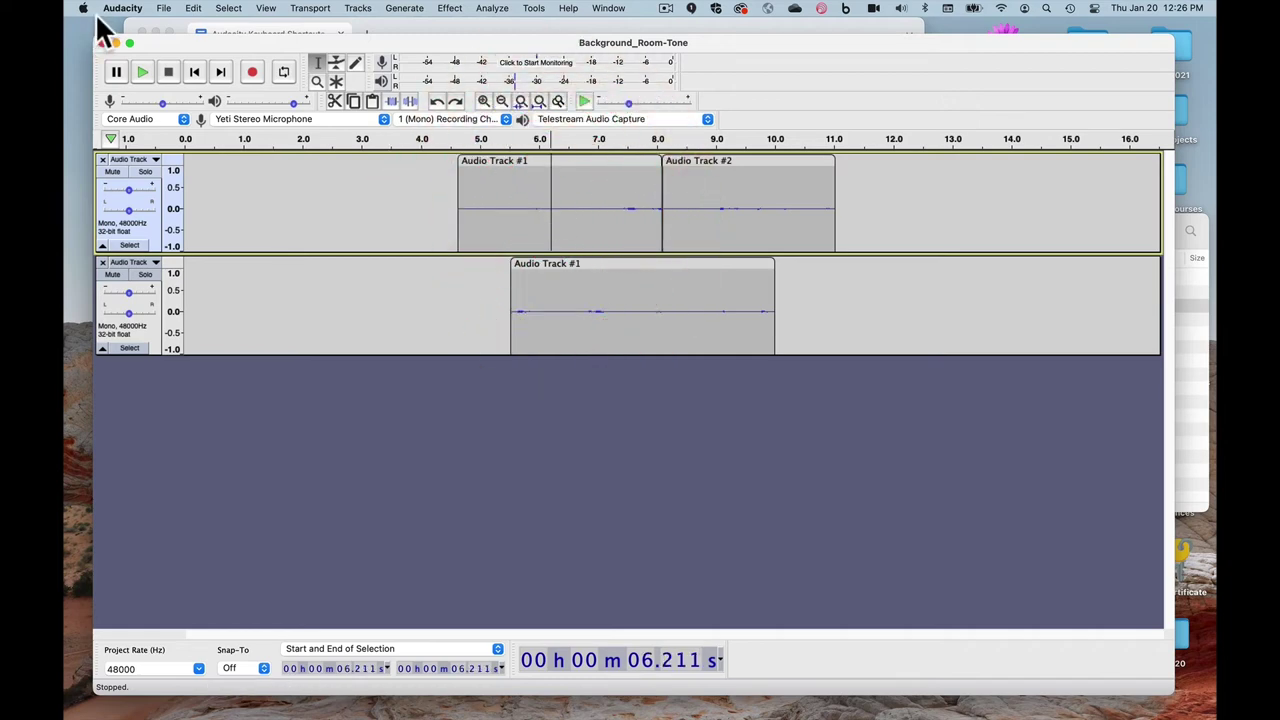
{"action": "left_click", "coordinate": [145, 71]}
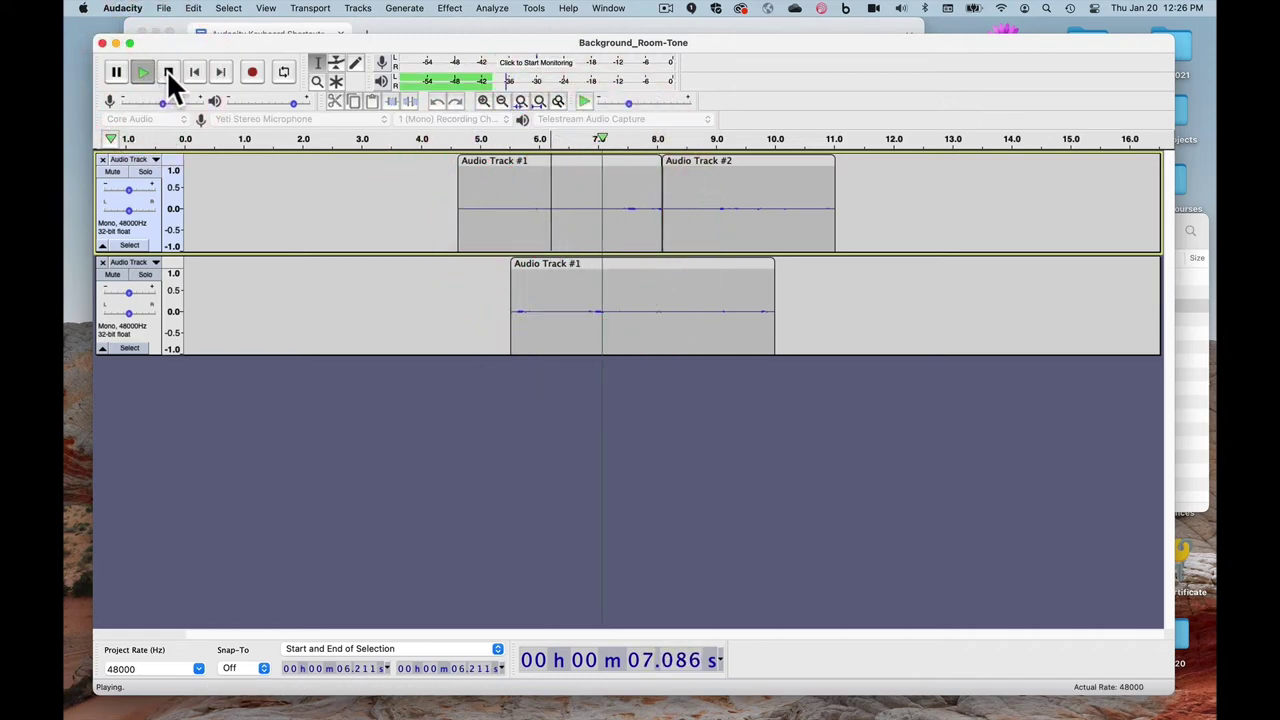
{"action": "left_click", "coordinate": [168, 72]}
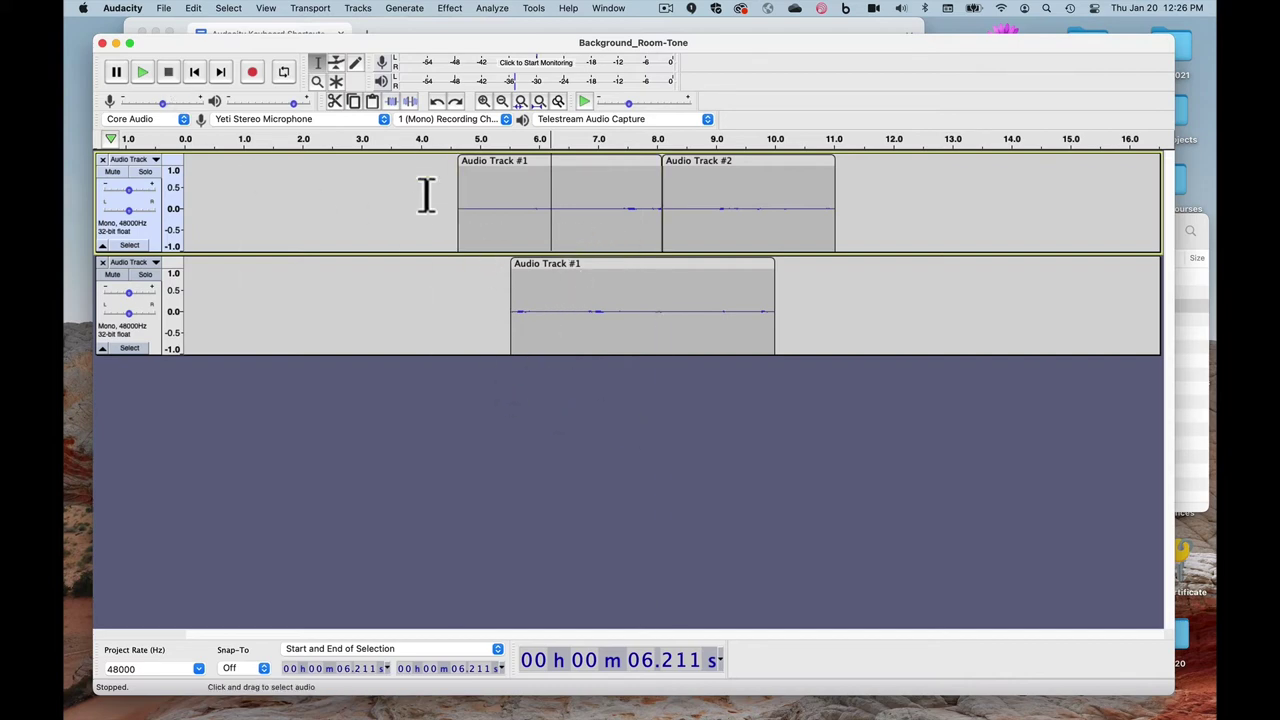
Place the cursor at about 2 s in the second track and add a new mono audio track below it
{"action": "left_click", "coordinate": [300, 336]}
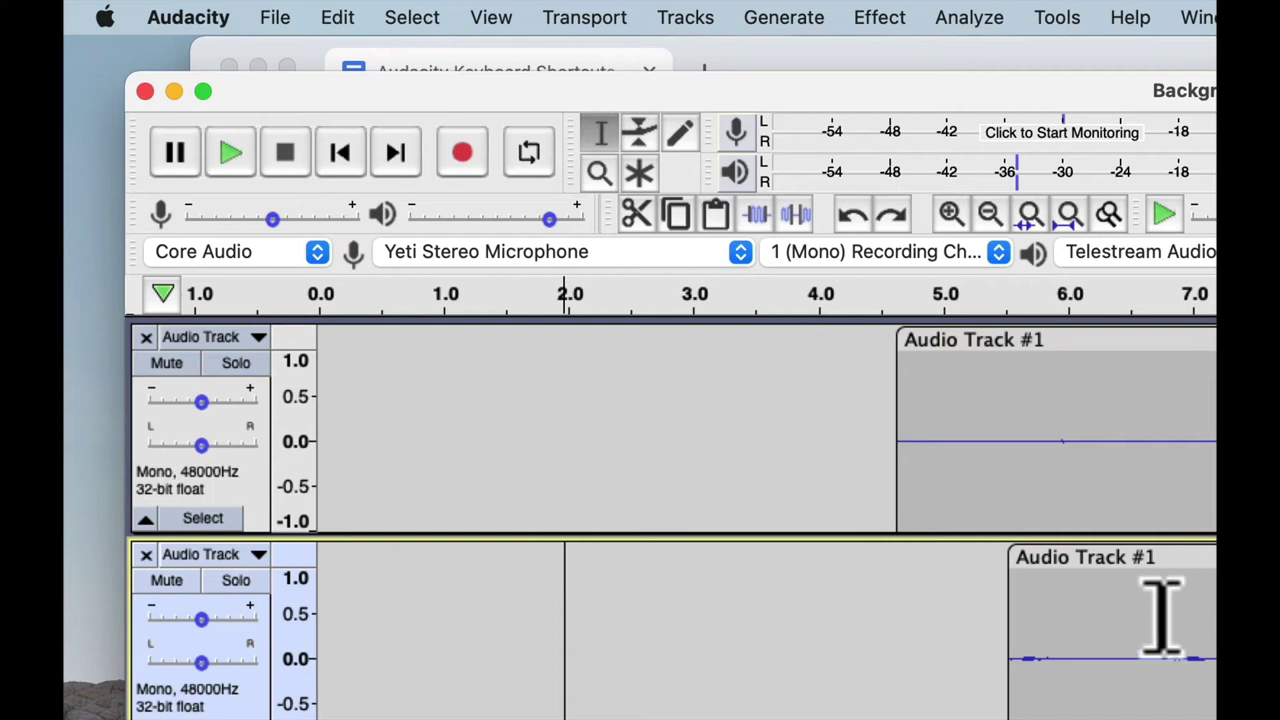
{"action": "left_click", "coordinate": [712, 18]}
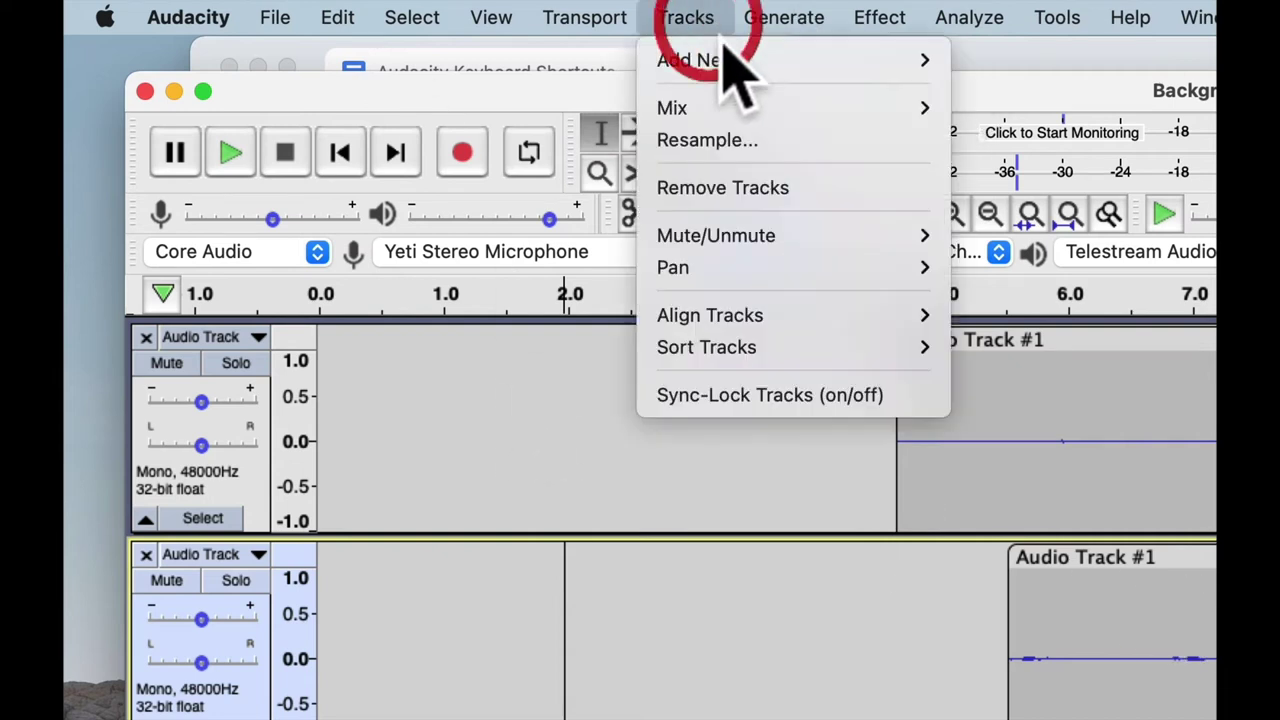
{"action": "mouse_move", "coordinate": [730, 60]}
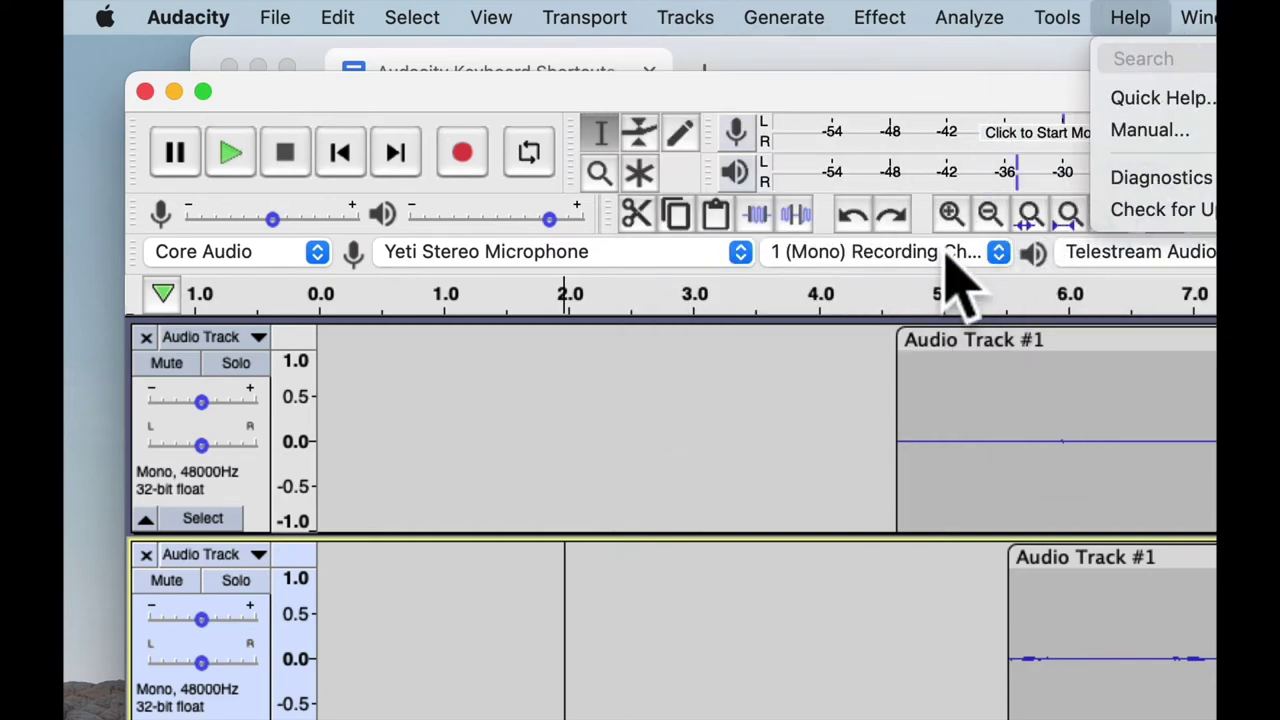
{"action": "mouse_move", "coordinate": [690, 62]}
{"action": "left_click", "coordinate": [985, 62]}
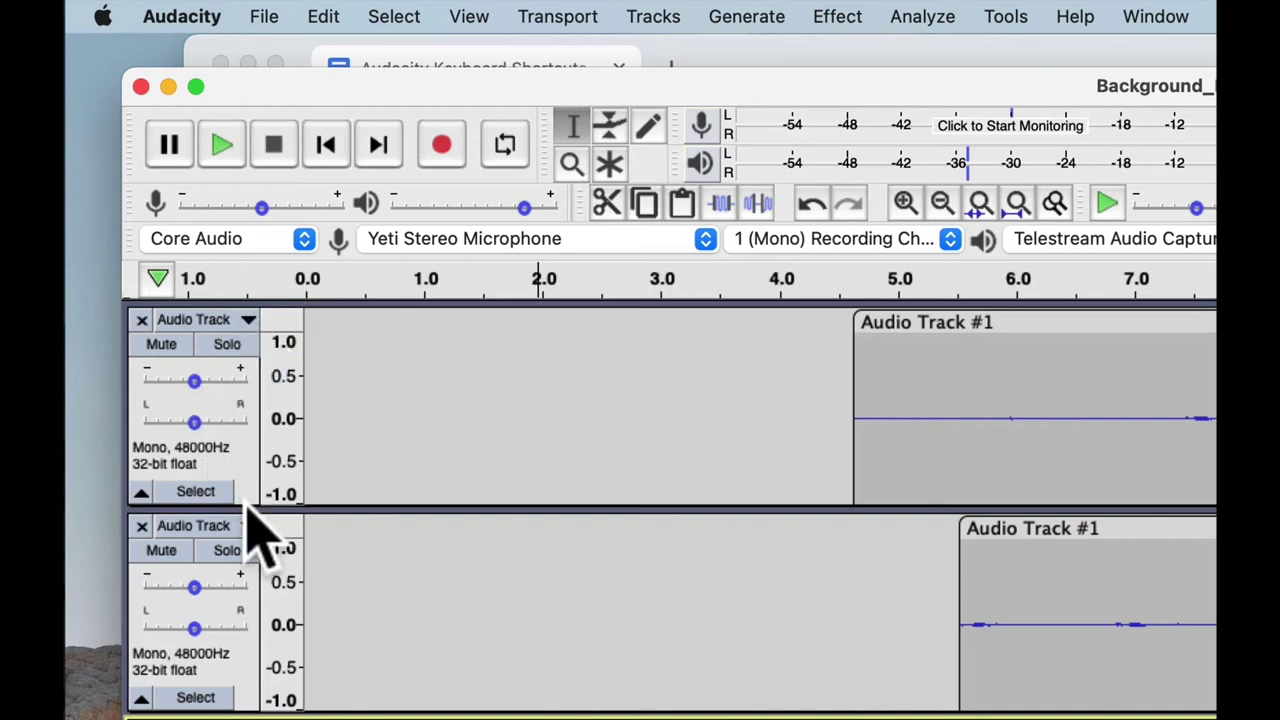
Try Mute on the top track, and Solo while selecting its audio from about 5 to 6 s, turning each off again
{"action": "left_click", "coordinate": [167, 358]}
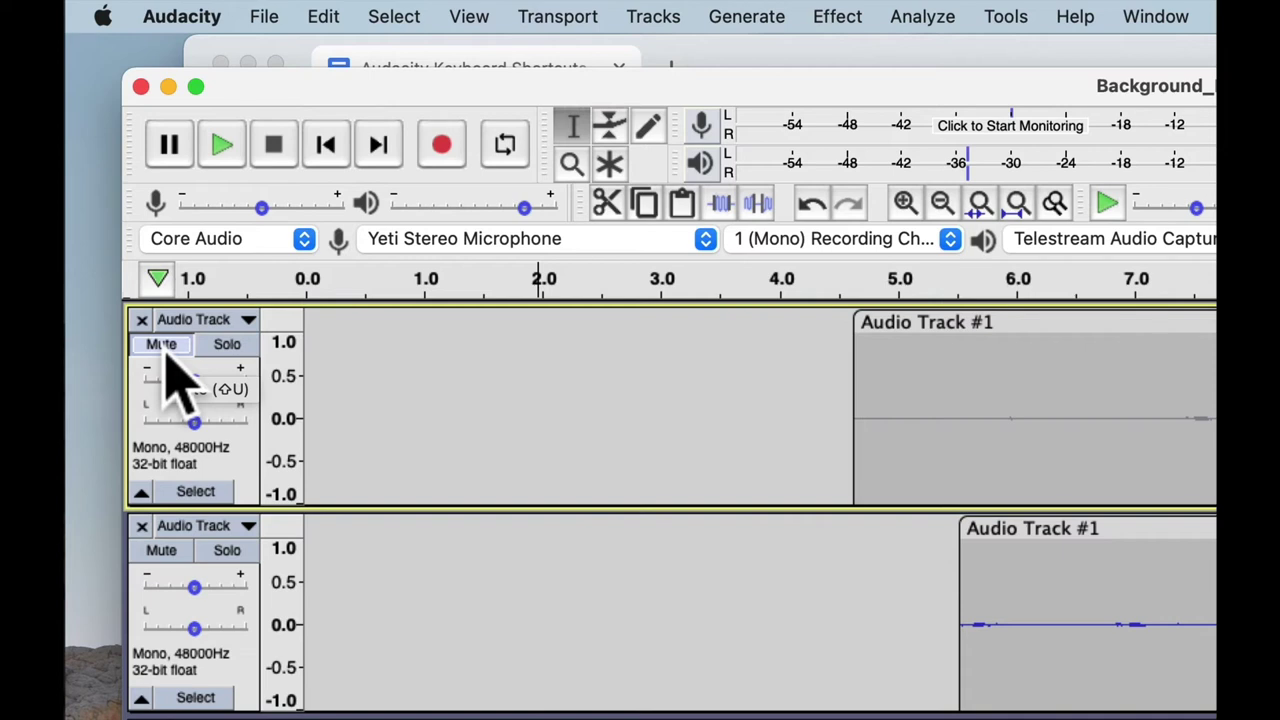
{"action": "left_click", "coordinate": [166, 352]}
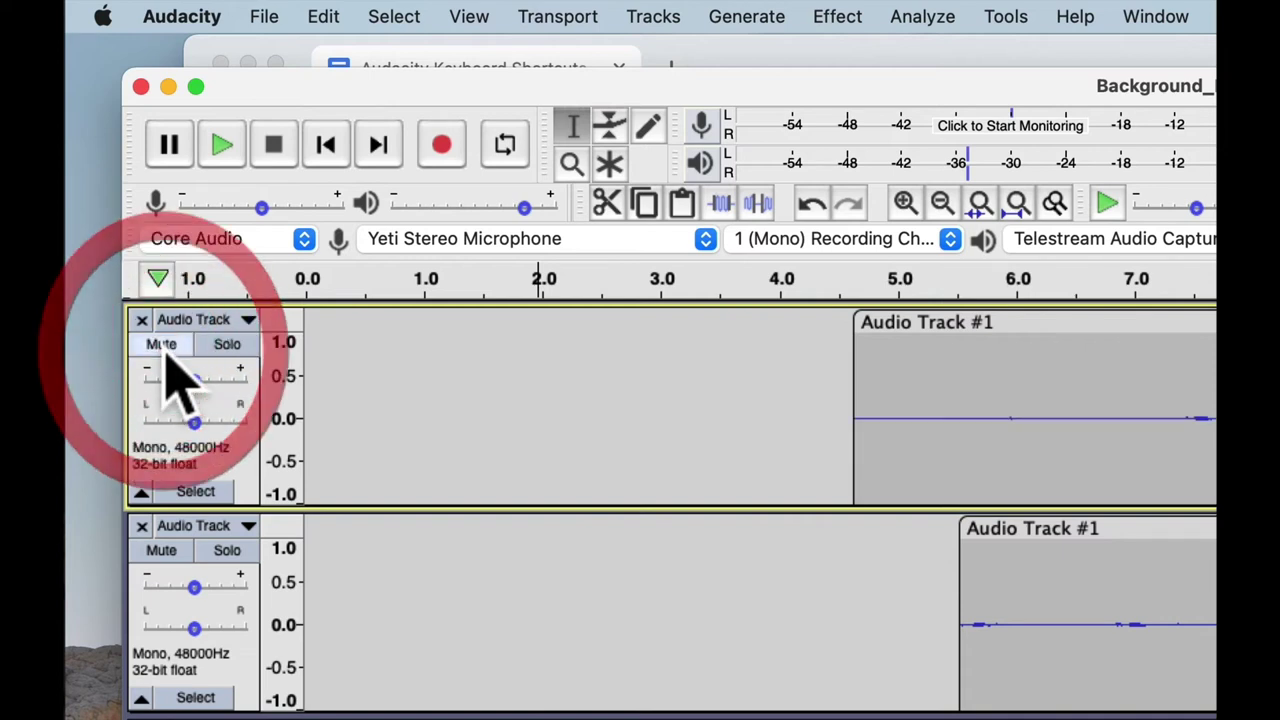
{"action": "left_click", "coordinate": [212, 347]}
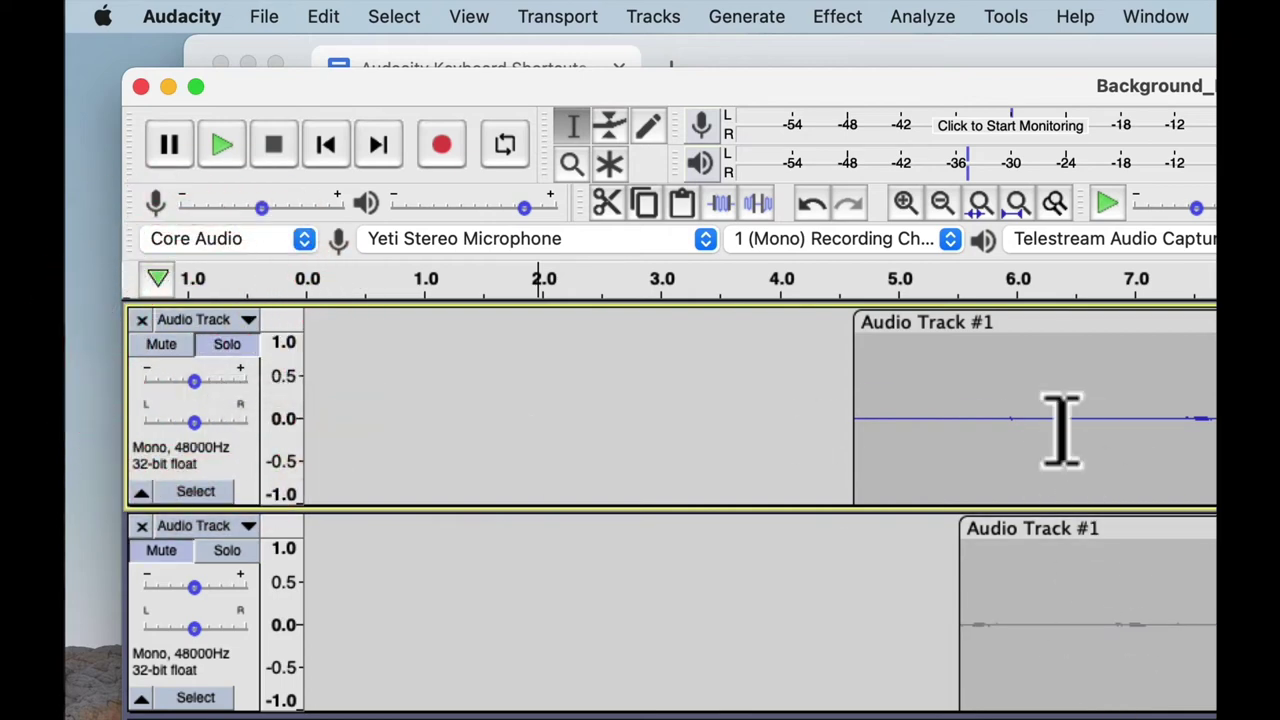
{"action": "left_click_drag", "start_coordinate": [902, 400], "coordinate": [1020, 395]}
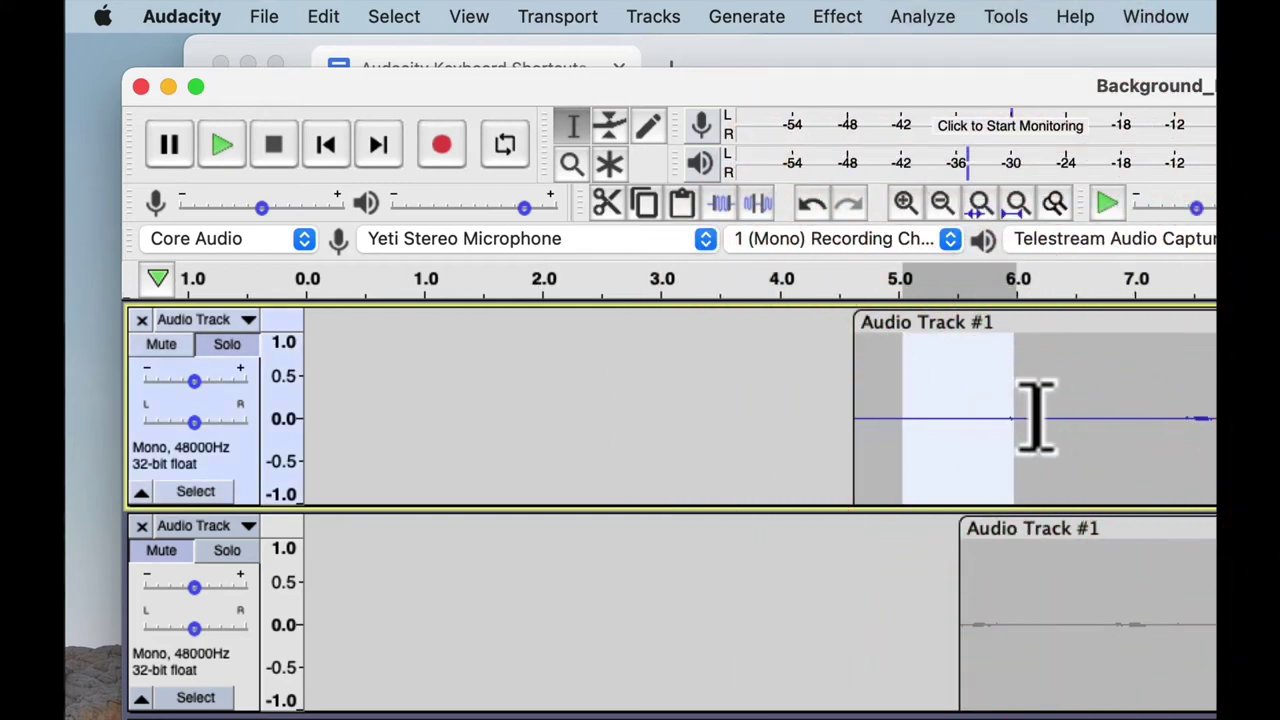
{"action": "left_click", "coordinate": [248, 345]}
Place the cursor at about 0.67 s in the top track, remove the empty third track and deselect all tracks
{"action": "left_click", "coordinate": [525, 428]}
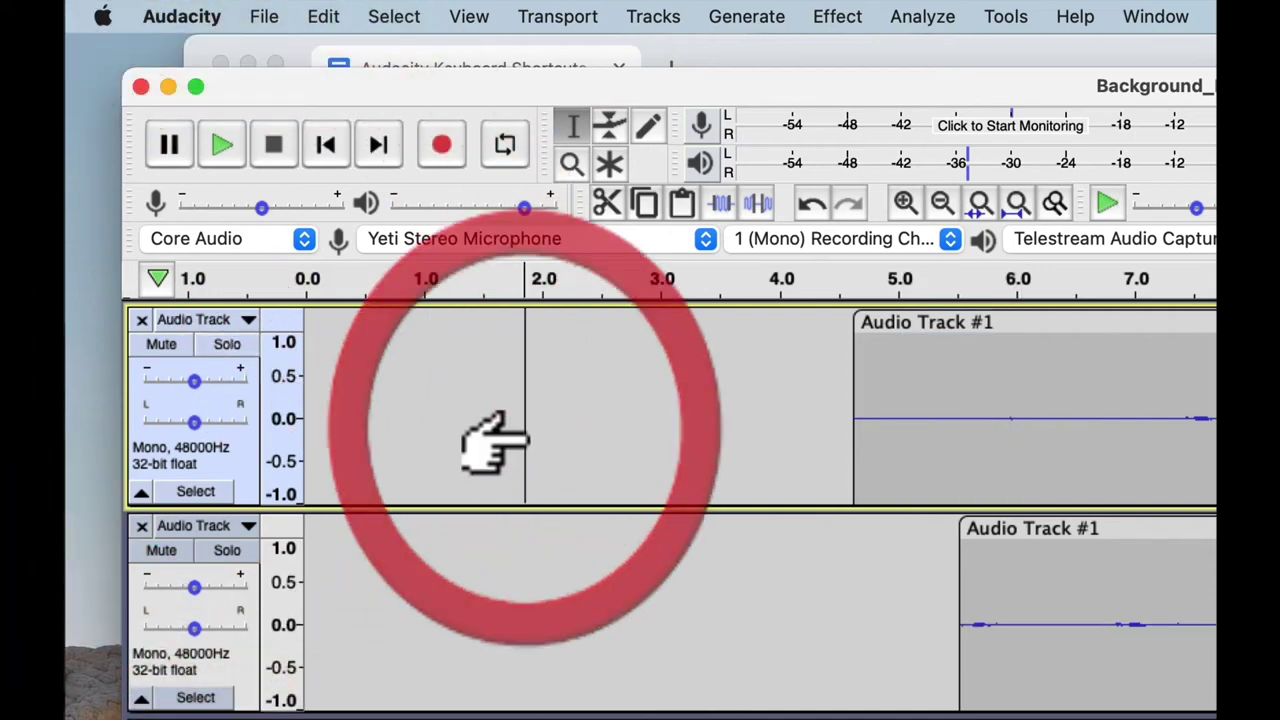
{"action": "left_click", "coordinate": [508, 600]}
{"action": "left_click", "coordinate": [385, 450]}
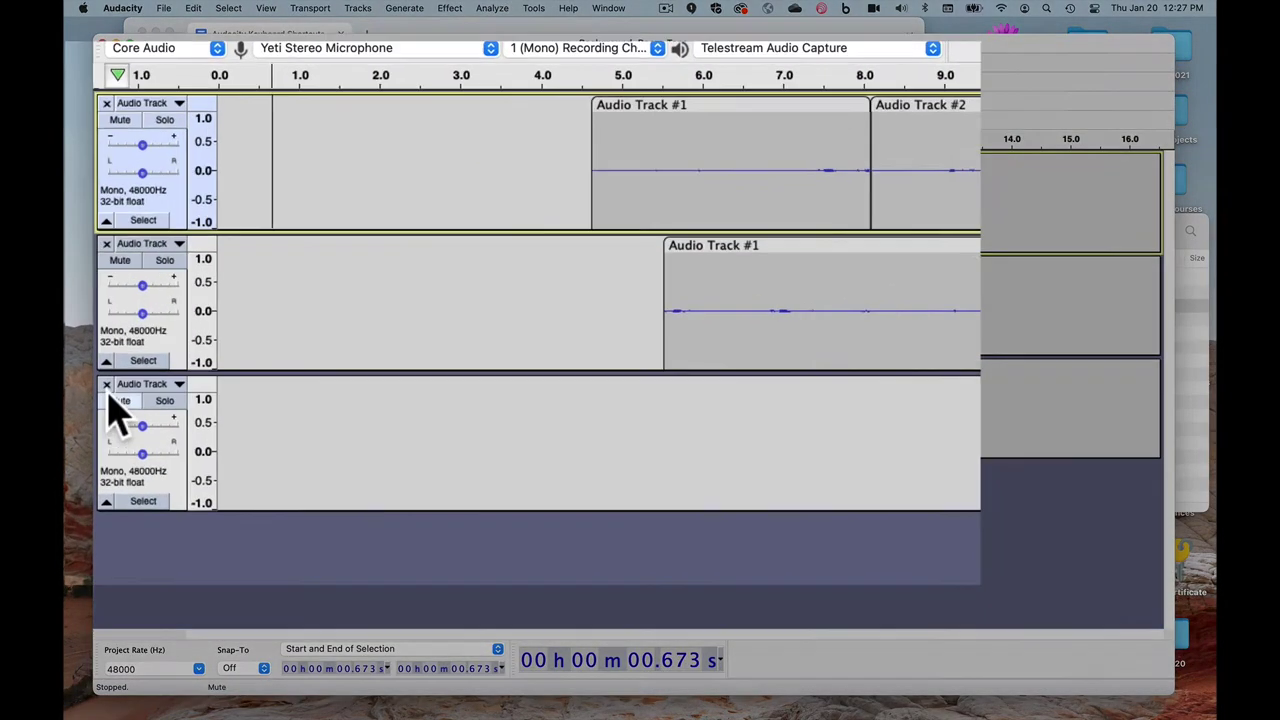
{"action": "left_click", "coordinate": [106, 384]}
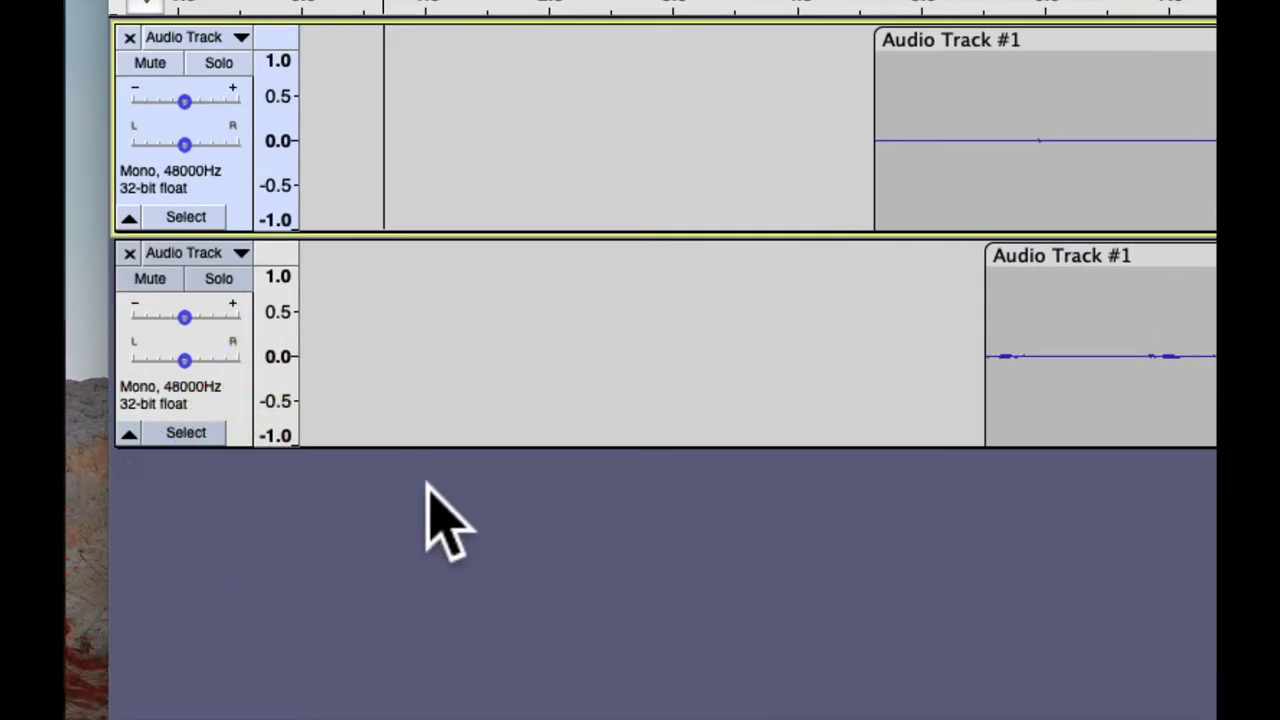
{"action": "left_click", "coordinate": [428, 488]}
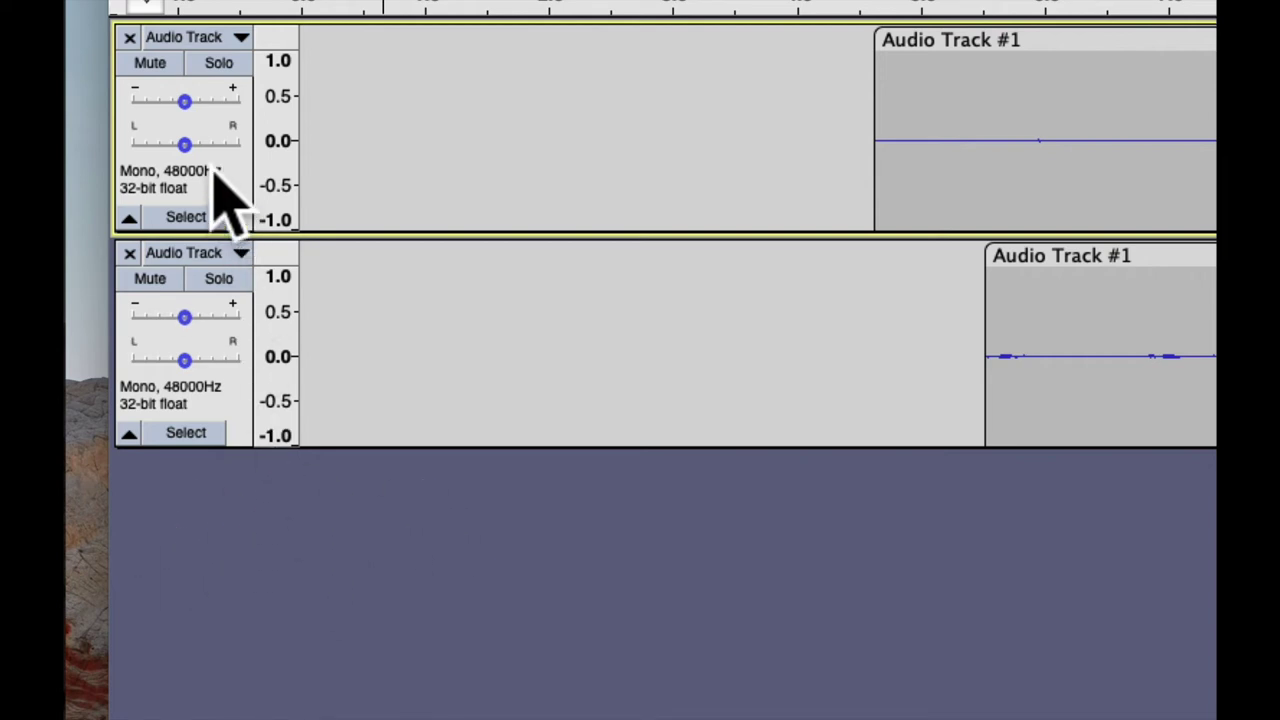
Mute the top track, collapse and expand it, and unmute it again
{"action": "left_click", "coordinate": [155, 62]}
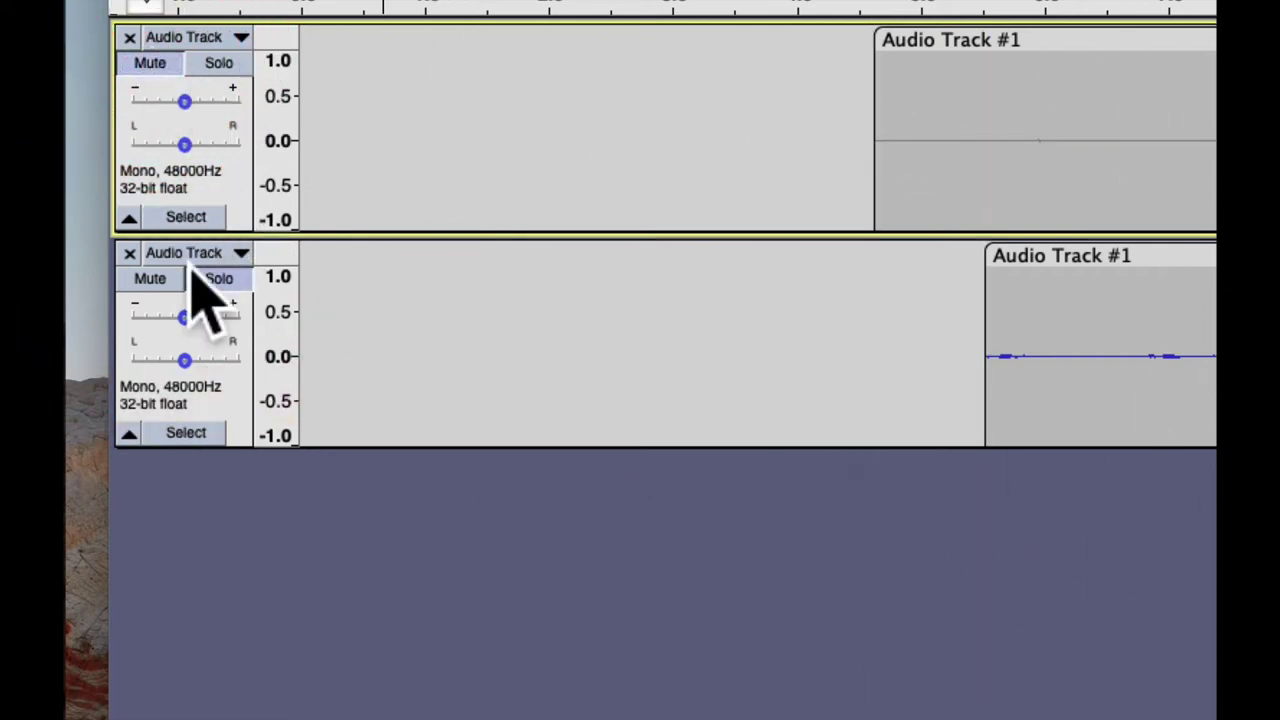
{"action": "left_click", "coordinate": [129, 218]}
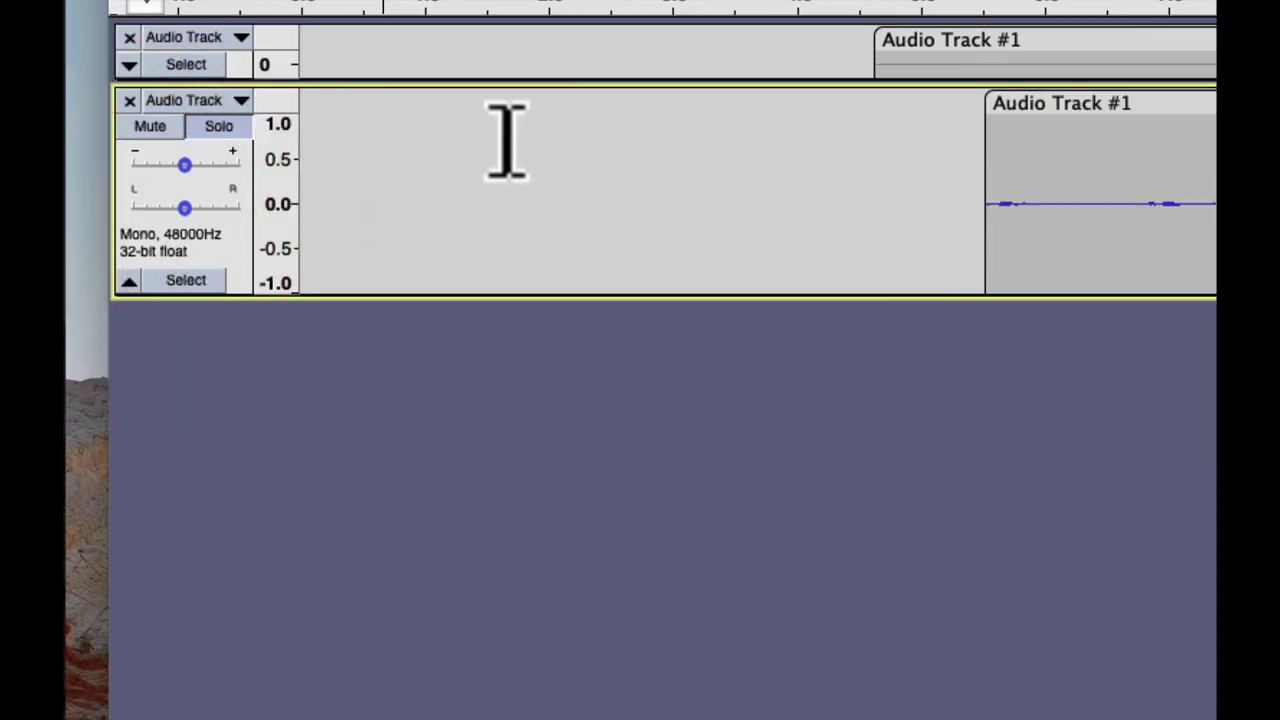
{"action": "left_click", "coordinate": [129, 64]}
{"action": "left_click", "coordinate": [150, 63]}
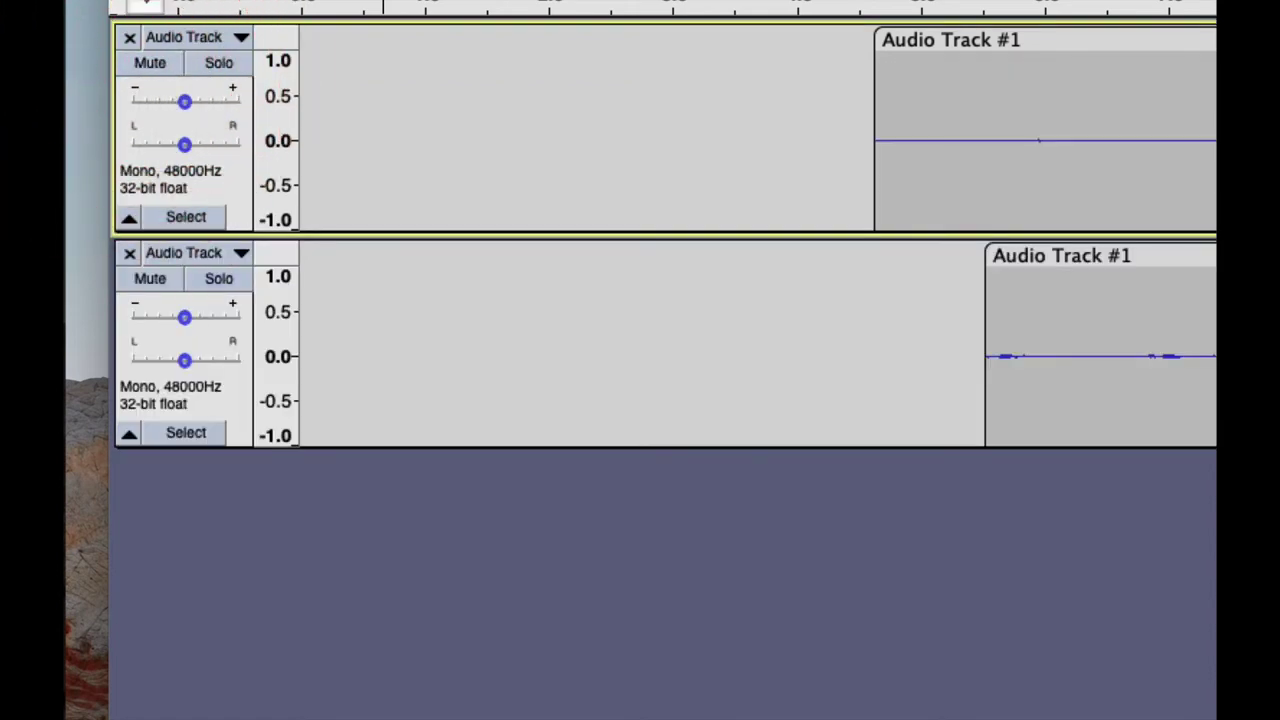
Move the top track to the bottom and back to the top, and review its track options without changing any
{"action": "left_click", "coordinate": [241, 37]}
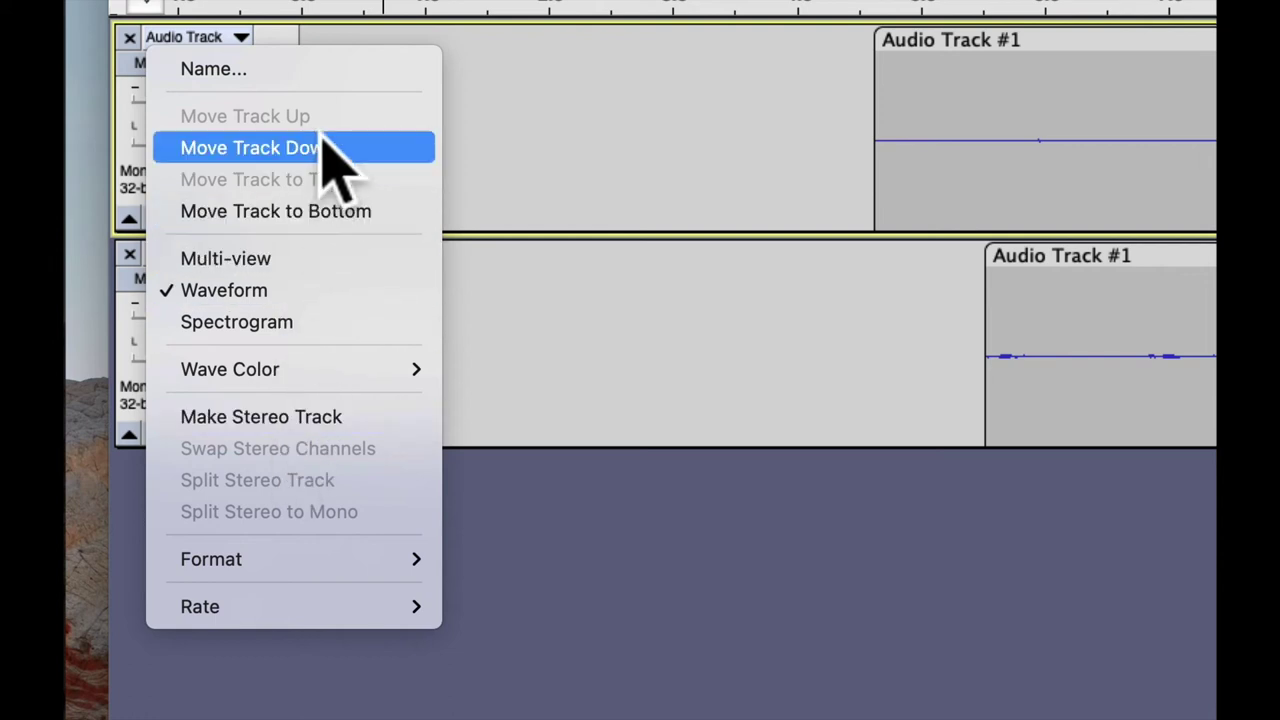
{"action": "left_click", "coordinate": [310, 212]}
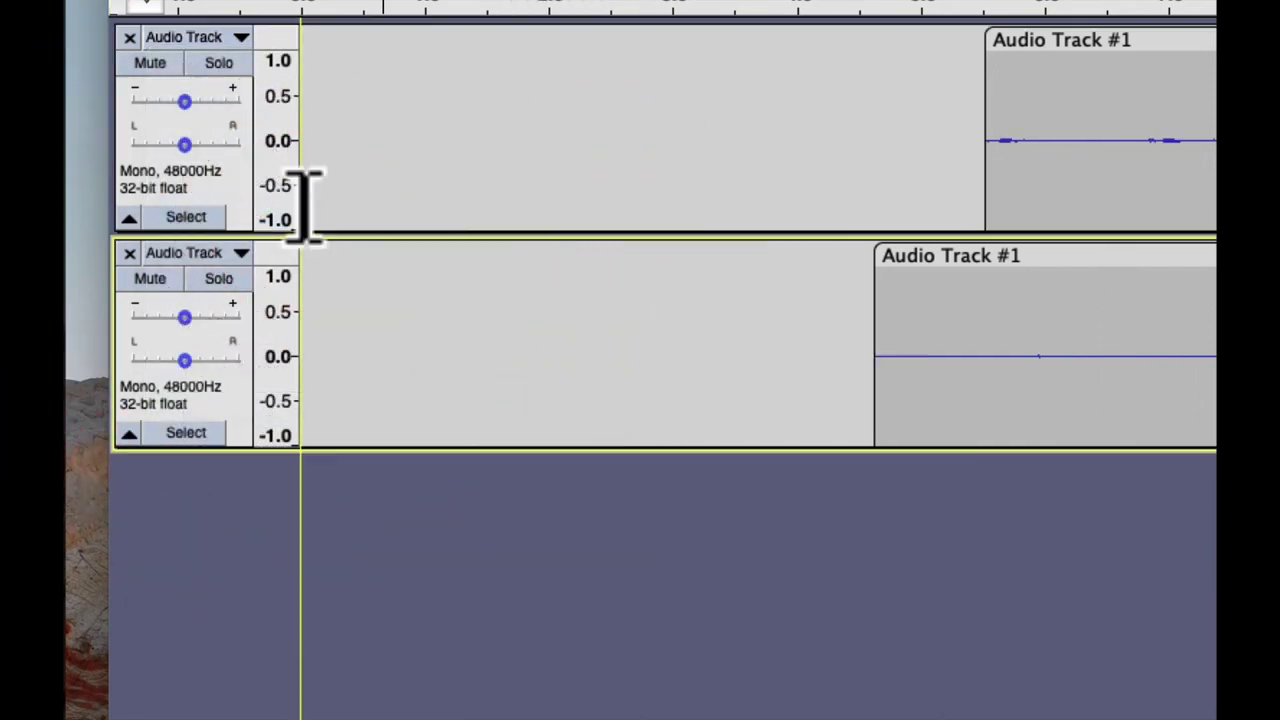
{"action": "left_click", "coordinate": [238, 254]}
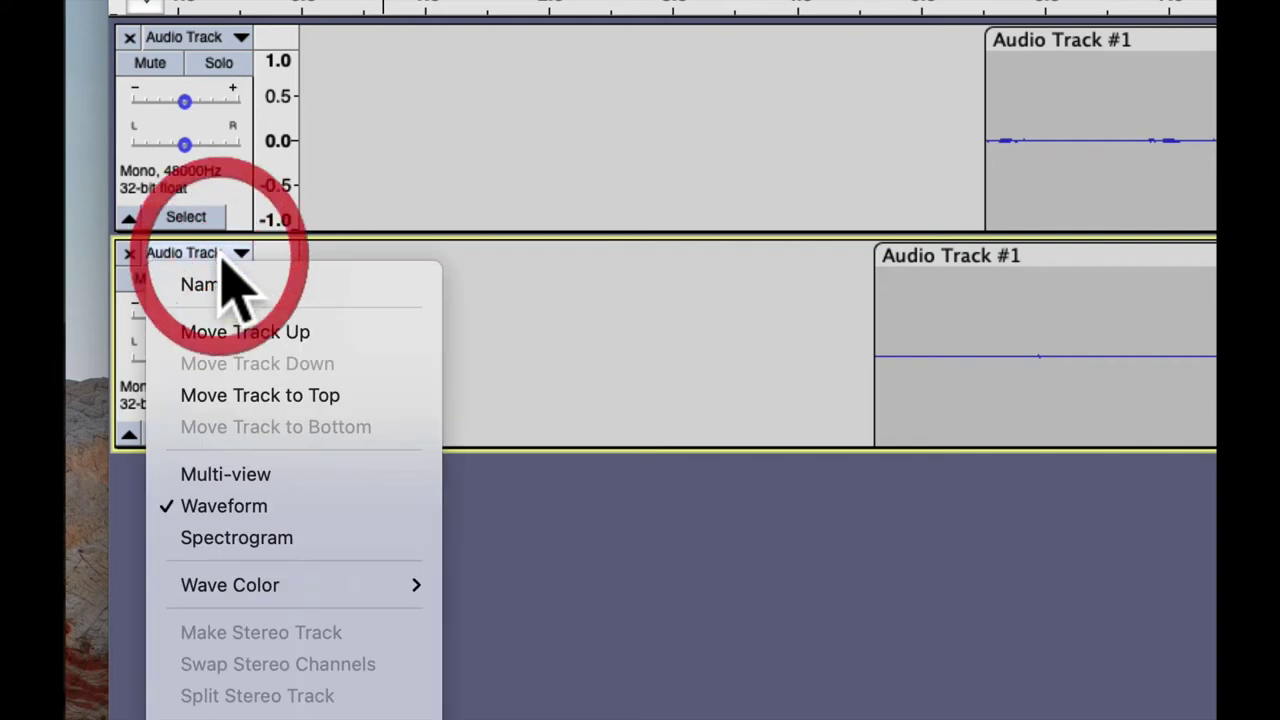
{"action": "left_click", "coordinate": [323, 396]}
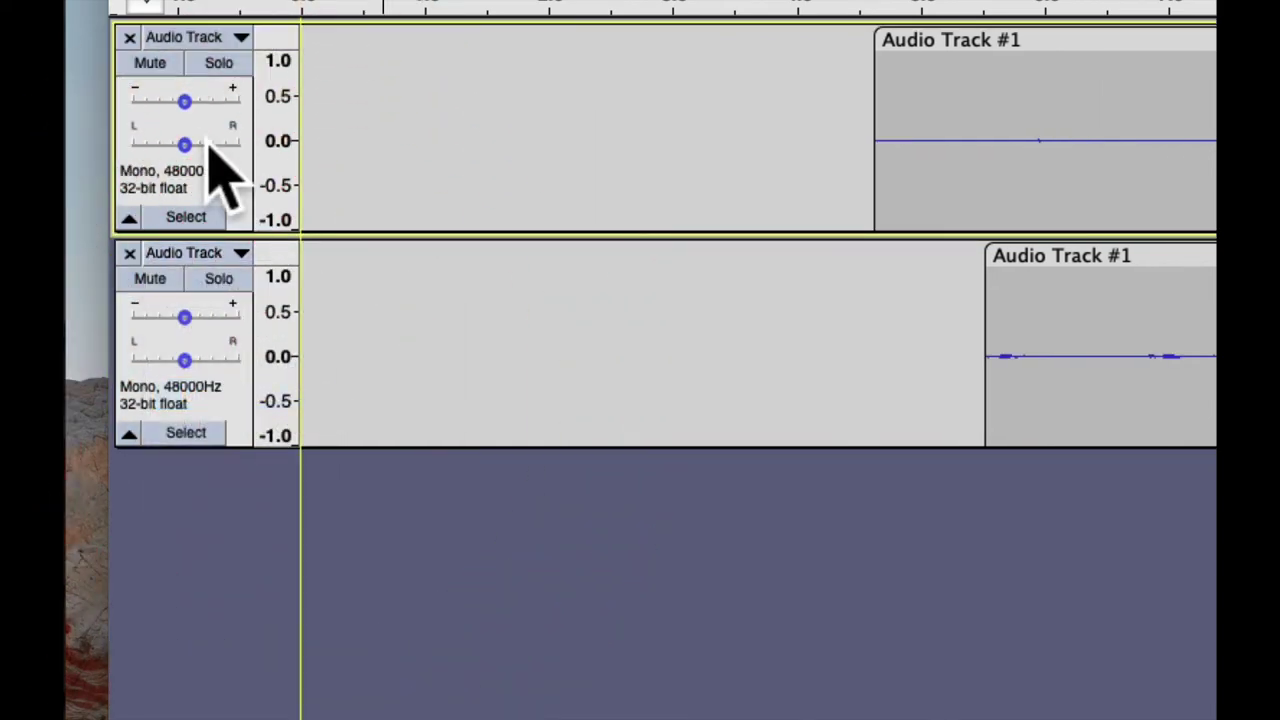
{"action": "left_click", "coordinate": [232, 38]}
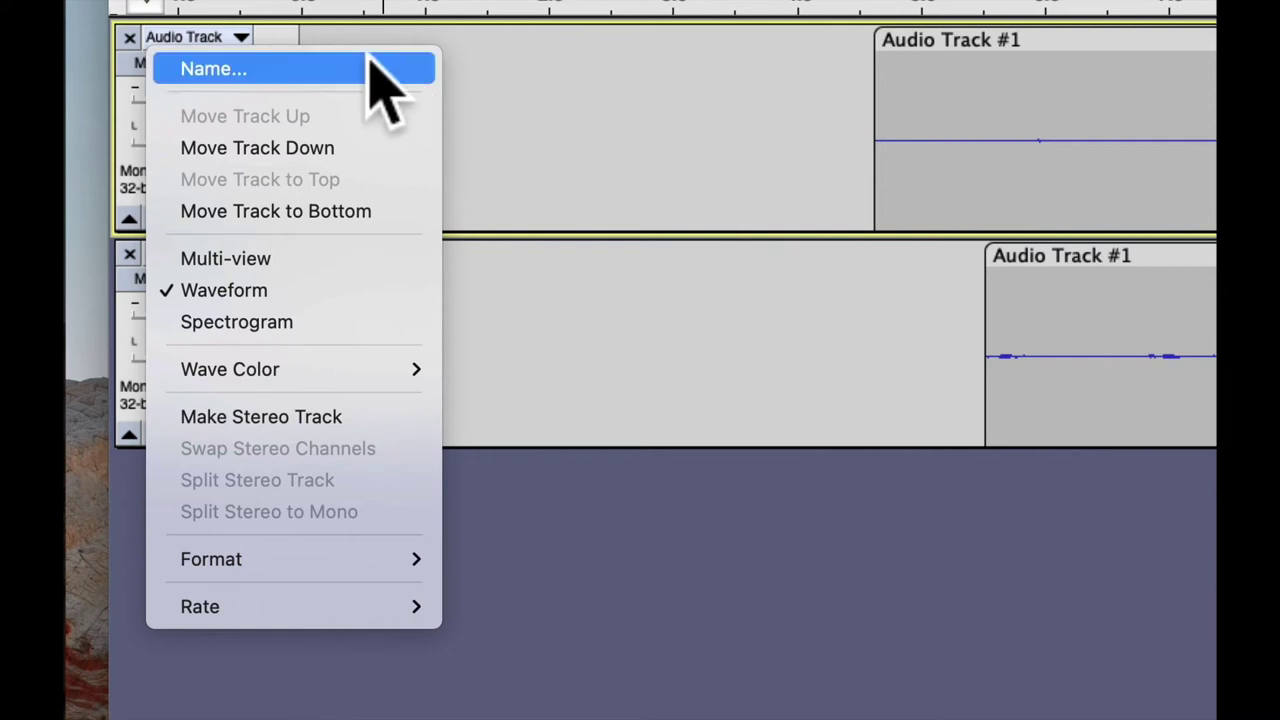
{"action": "left_click", "coordinate": [591, 114]}
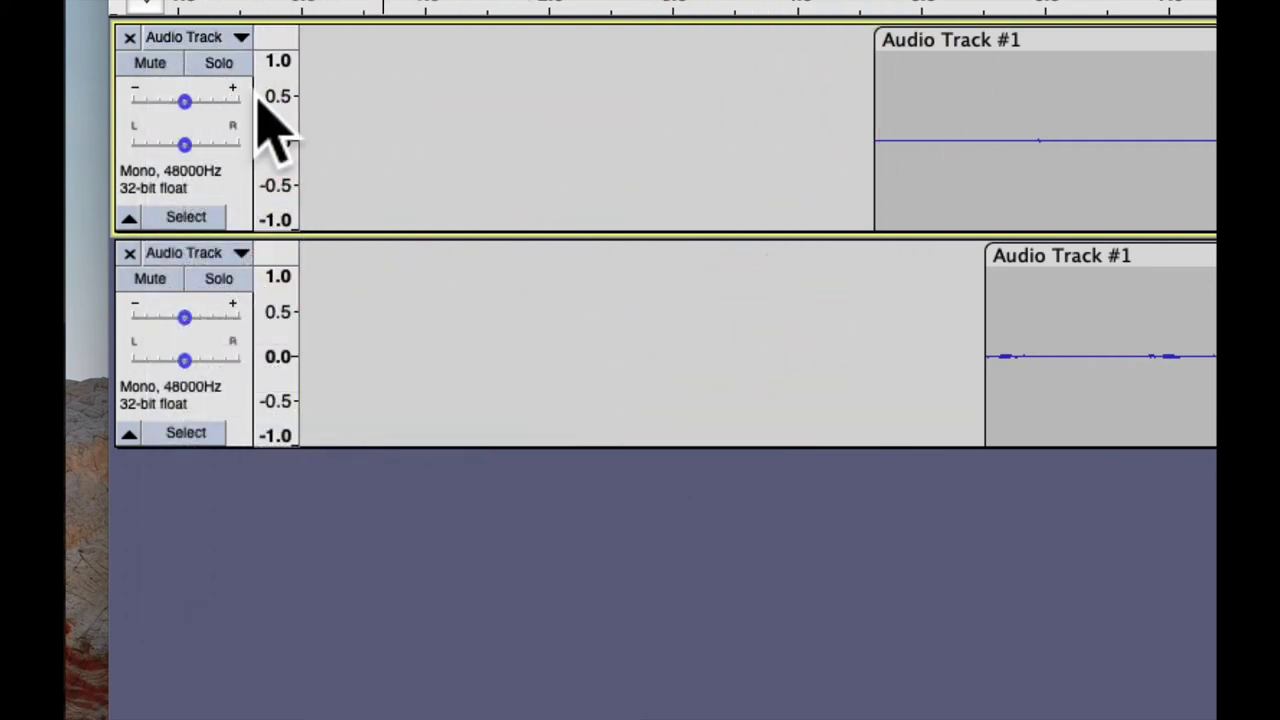
Examine the top track's gain and pan sliders, and select the whole track and clear the selection again
{"action": "mouse_move", "coordinate": [233, 95]}
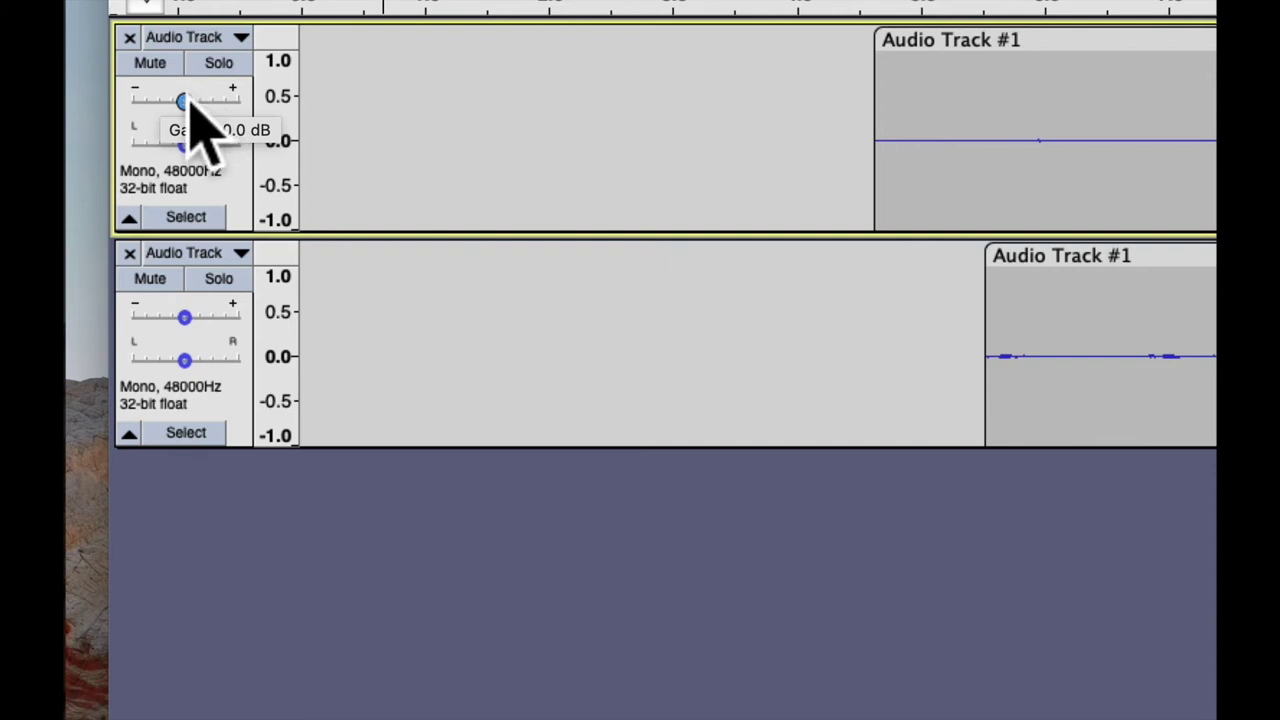
{"action": "mouse_move", "coordinate": [188, 100]}
{"action": "left_mouse_down"}
{"action": "mouse_move", "coordinate": [230, 101]}
{"action": "mouse_move", "coordinate": [176, 101]}
{"action": "mouse_move", "coordinate": [189, 141]}
{"action": "mouse_move", "coordinate": [166, 141]}
{"action": "mouse_move", "coordinate": [224, 143]}
{"action": "mouse_move", "coordinate": [191, 146]}
{"action": "left_mouse_up"}
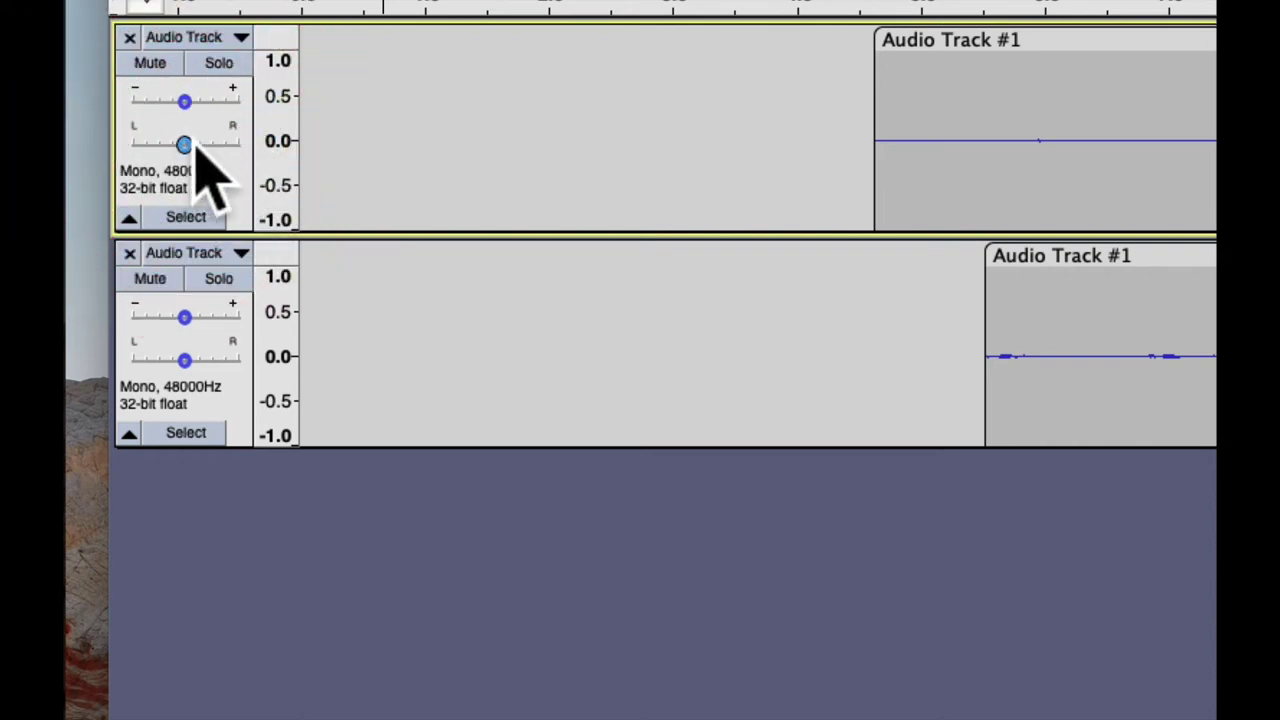
{"action": "left_click", "coordinate": [205, 157]}
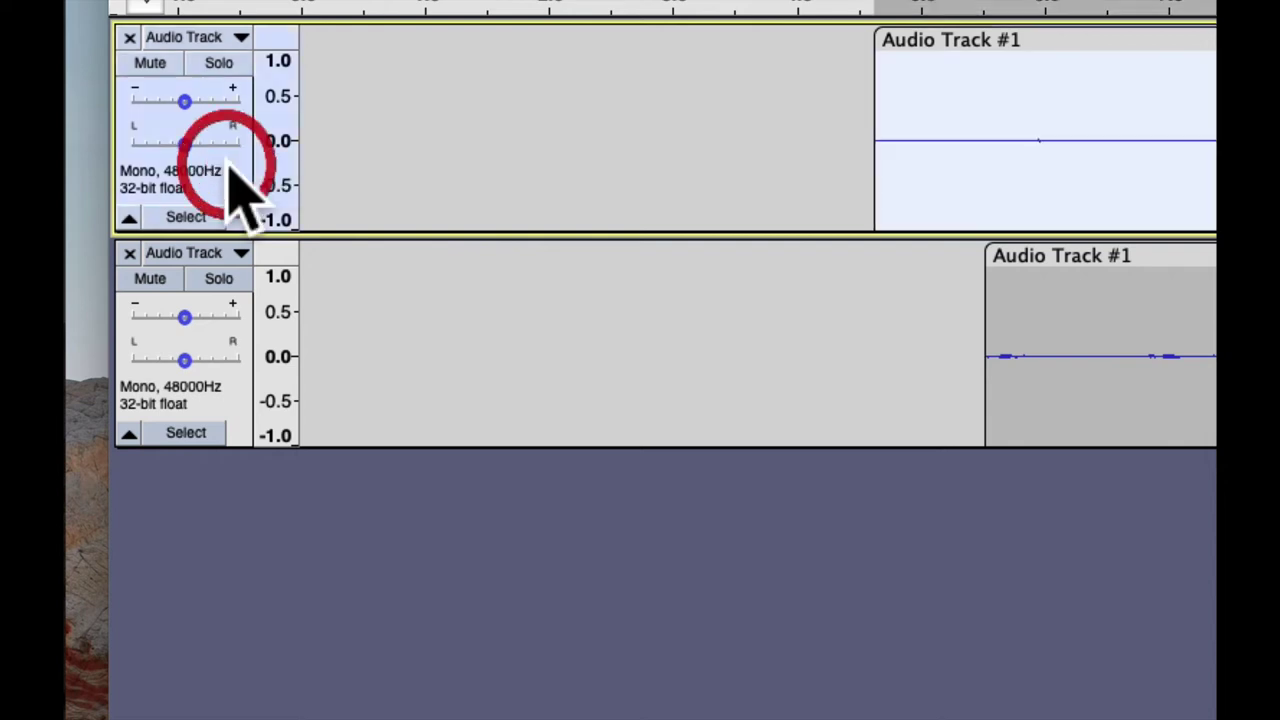
{"action": "left_click", "coordinate": [371, 157]}
{"action": "left_click", "coordinate": [441, 300]}
{"action": "left_click", "coordinate": [447, 171]}
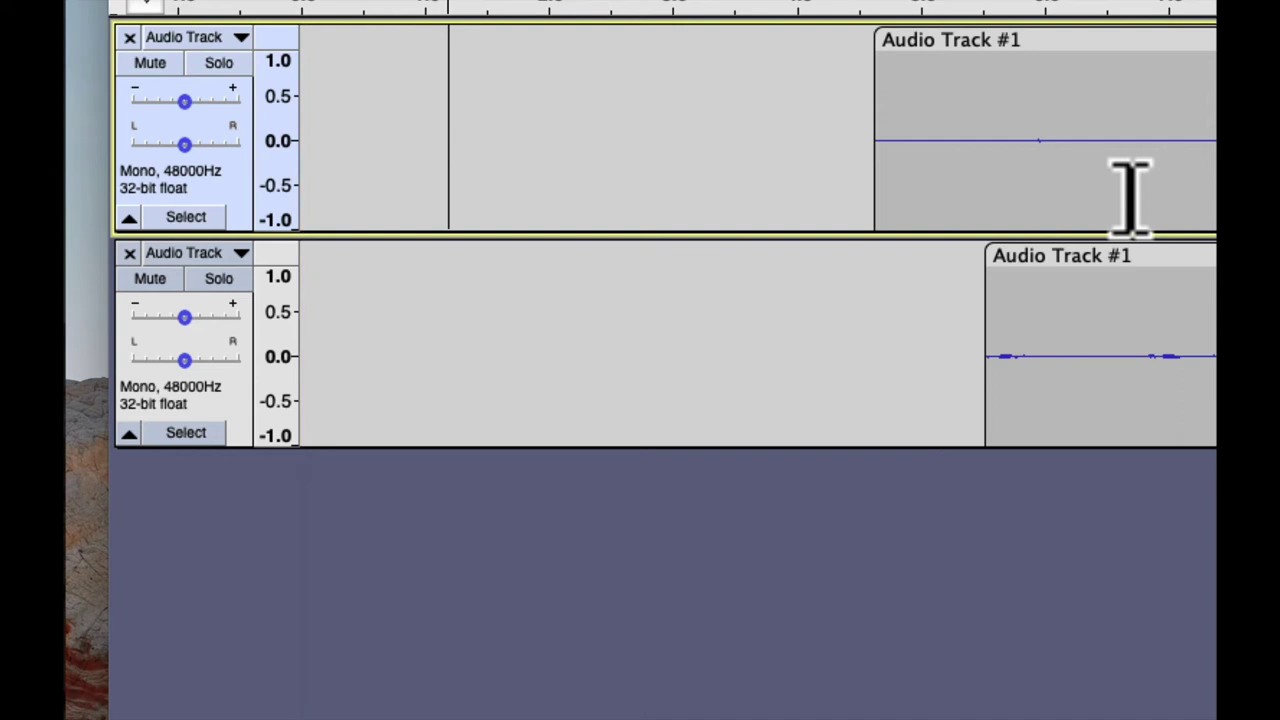
Select the whole top track, clear the selection with the cursor at about 1.56 s, and collapse and expand the track
{"action": "left_click", "coordinate": [196, 218]}
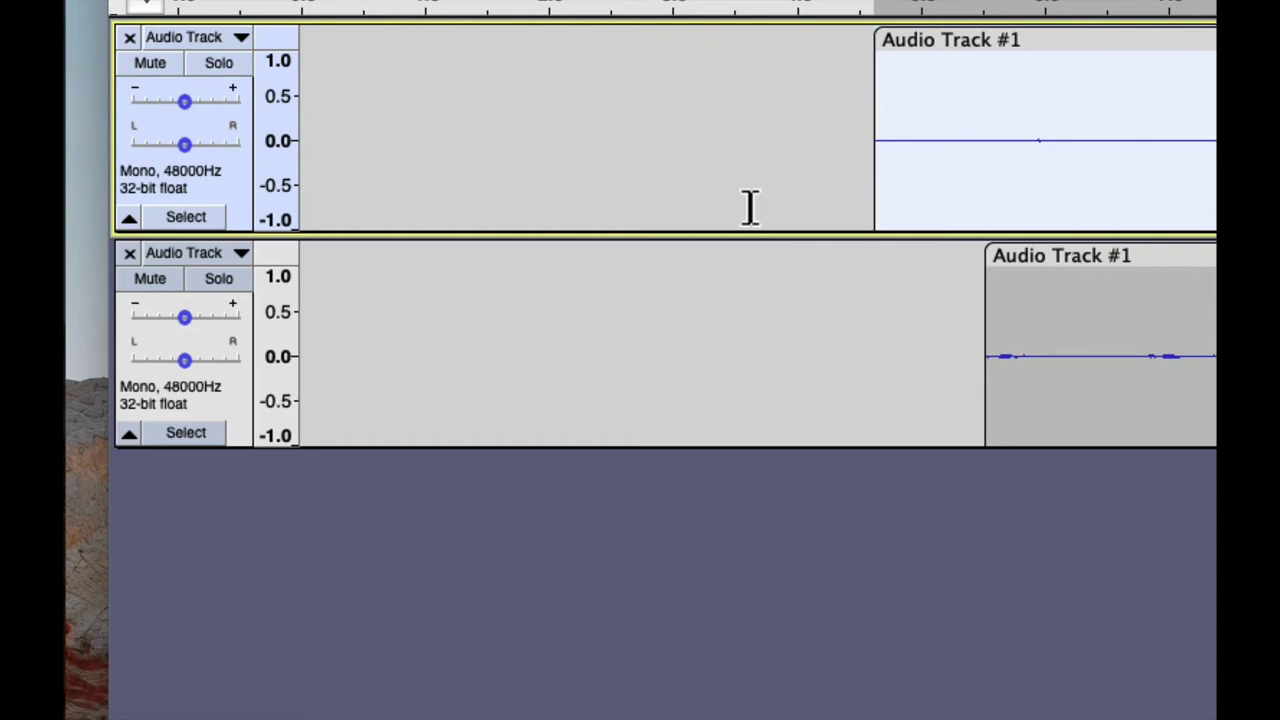
{"action": "left_click", "coordinate": [492, 186]}
{"action": "left_click", "coordinate": [129, 218]}
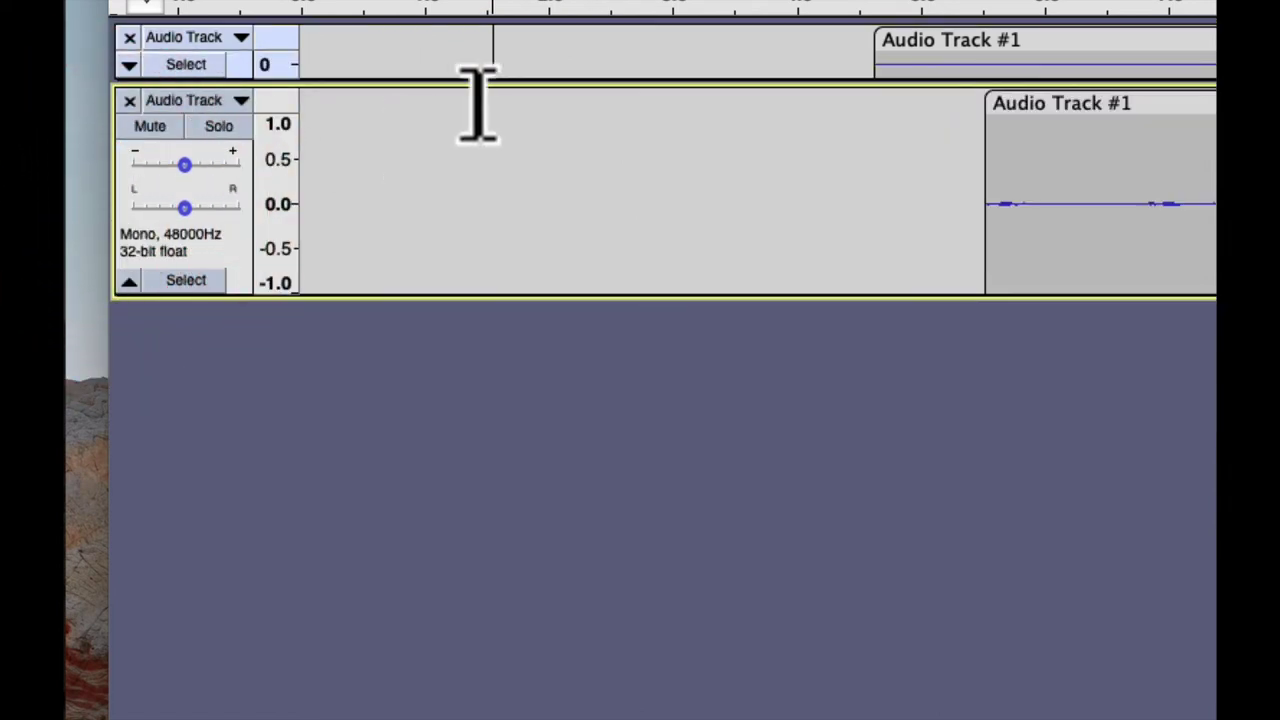
{"action": "left_click", "coordinate": [128, 64]}
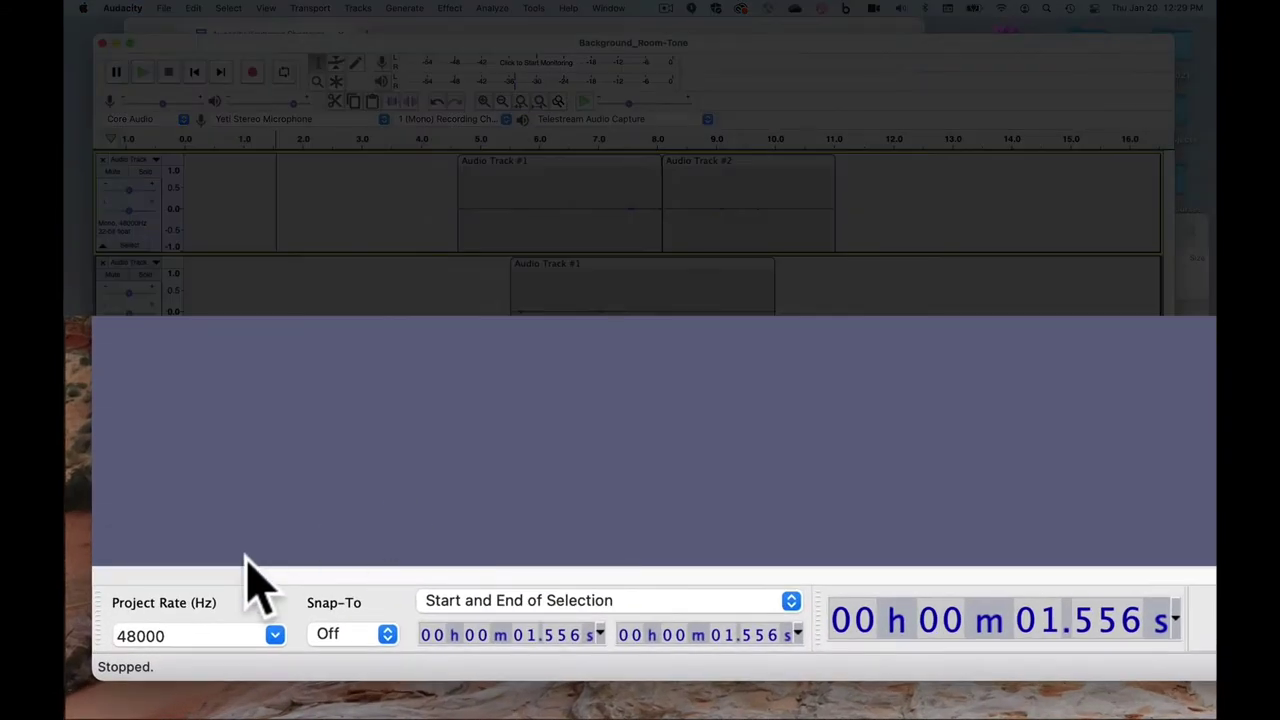
Change the project rate to 44100 Hz and back to 48000 Hz
{"action": "left_click", "coordinate": [191, 630]}
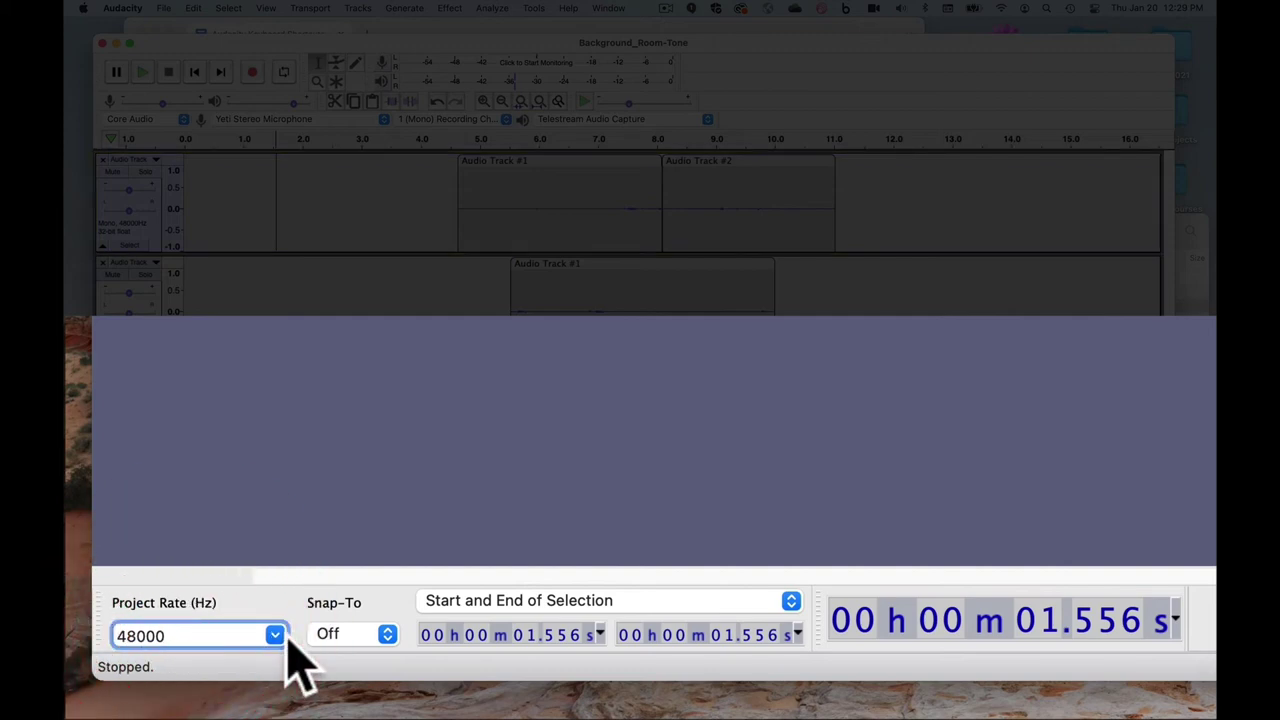
{"action": "left_click", "coordinate": [277, 635]}
{"action": "left_click", "coordinate": [260, 422]}
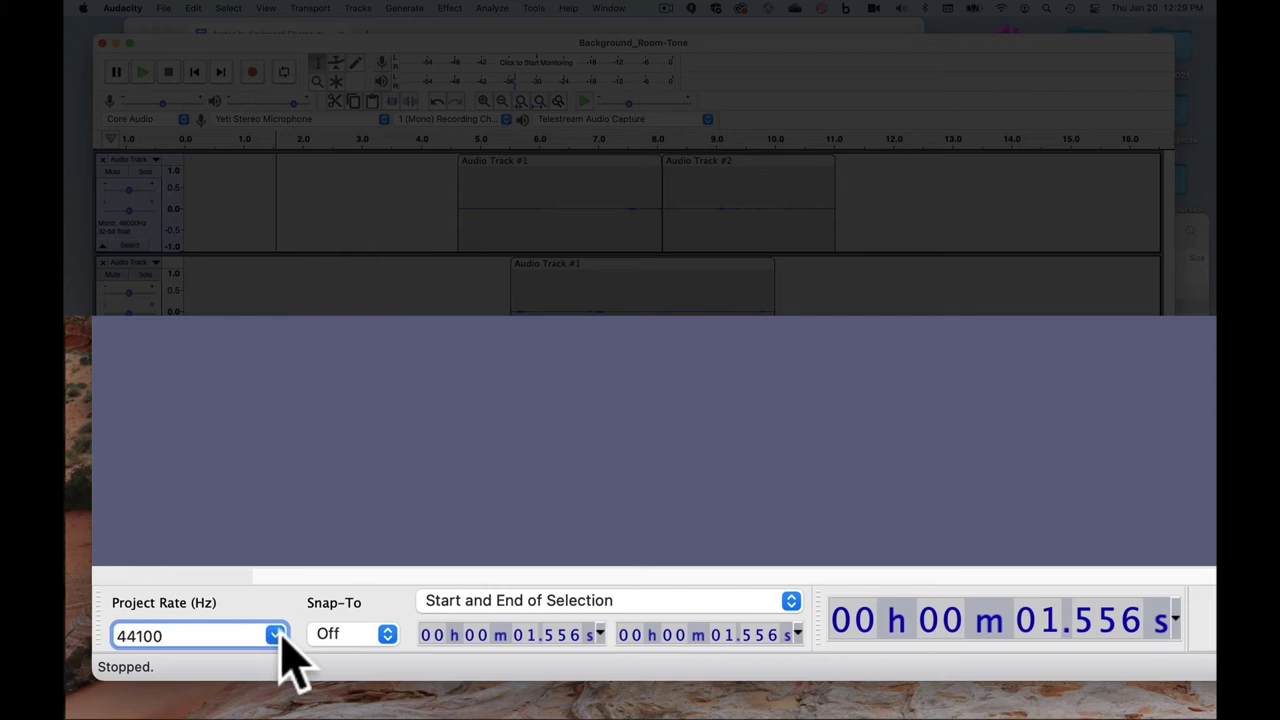
{"action": "left_click", "coordinate": [277, 636]}
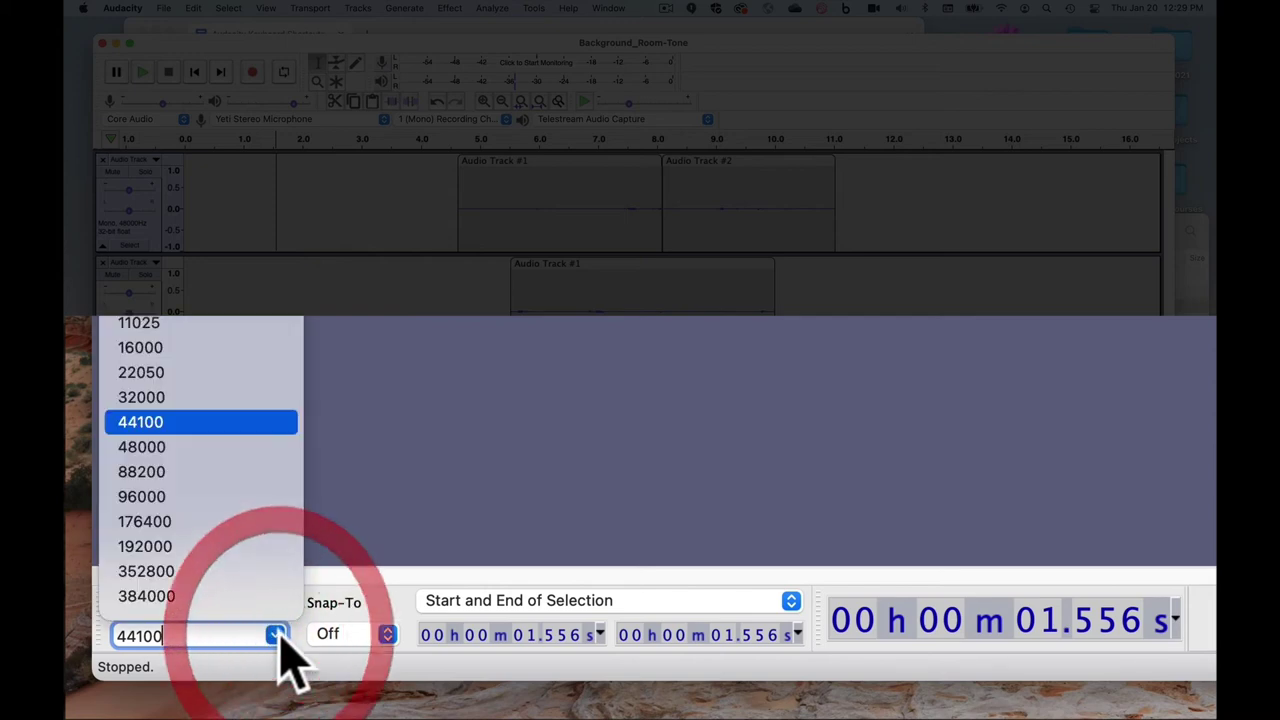
{"action": "left_click", "coordinate": [228, 450]}
{"action": "left_click", "coordinate": [280, 663]}
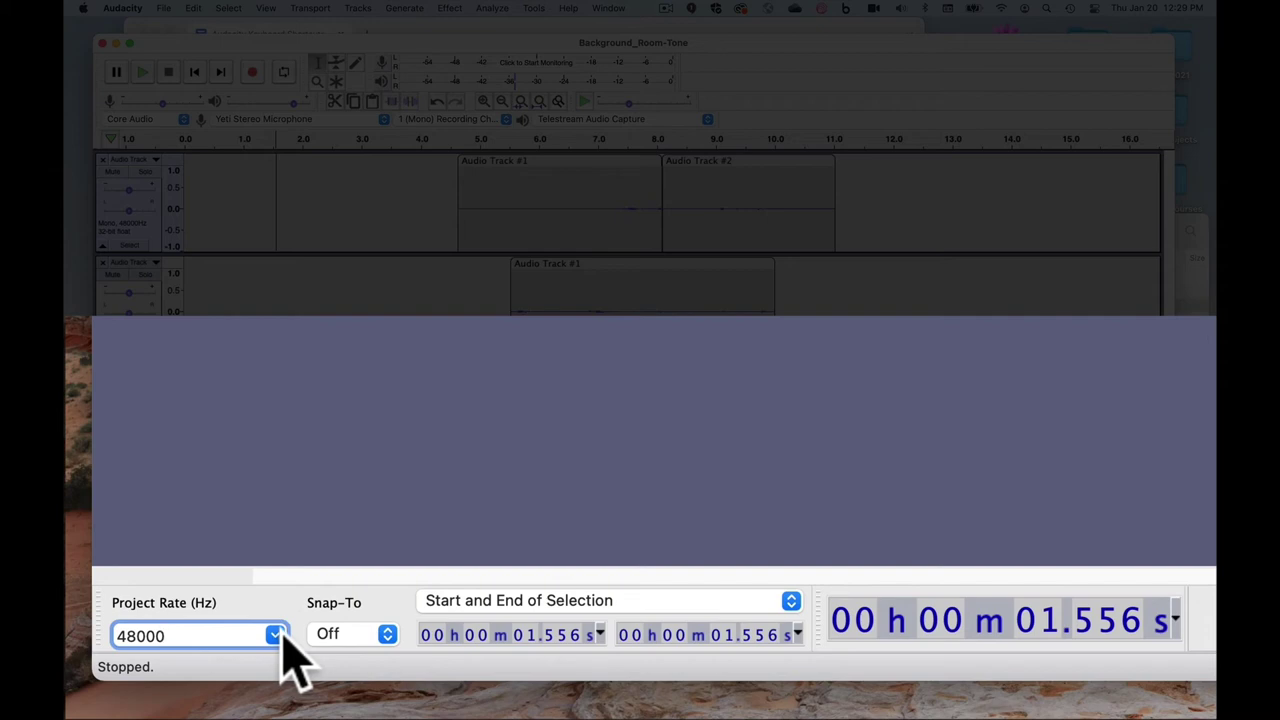
Set the project rate to 44100 Hz
{"action": "left_click", "coordinate": [280, 634]}
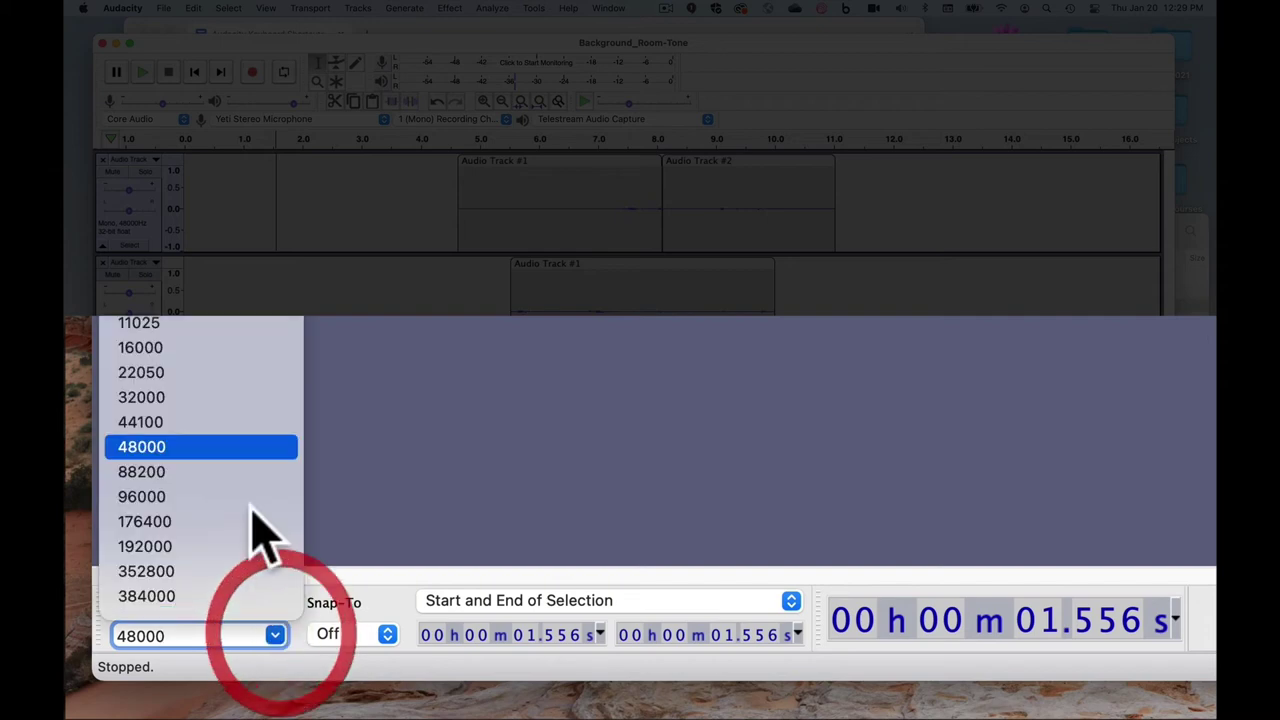
{"action": "left_click", "coordinate": [225, 420]}
{"action": "left_click", "coordinate": [354, 592]}
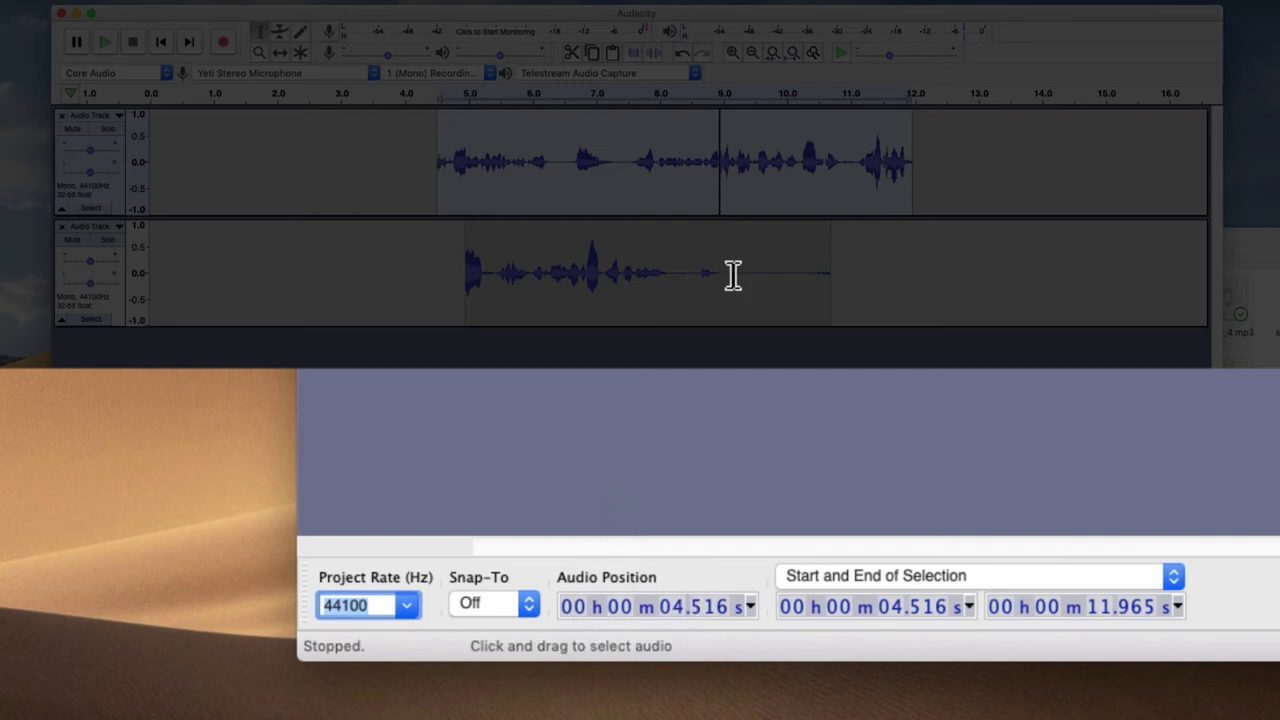
Place the cursor at about 8.34 s in the top track, select its audio from about 5.84 to 7.79 s and deselect the track
{"action": "left_click", "coordinate": [681, 142]}
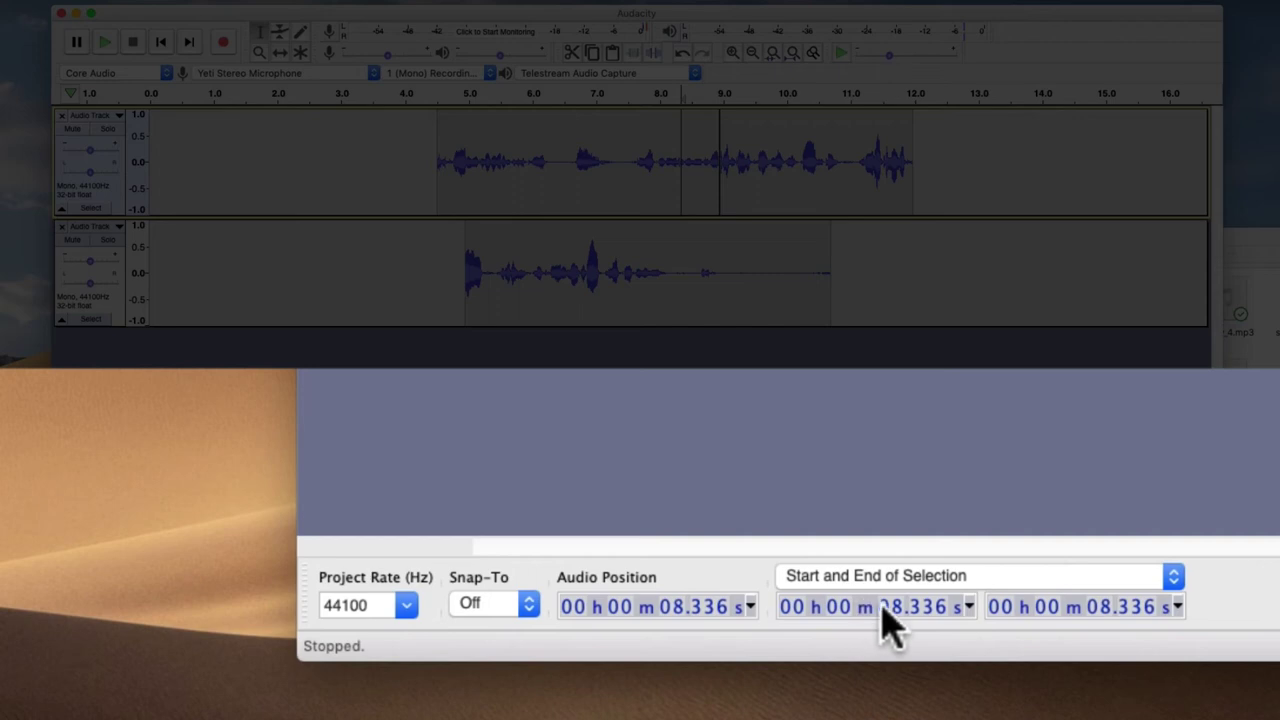
{"action": "left_click_drag", "start_coordinate": [523, 160], "coordinate": [645, 178]}
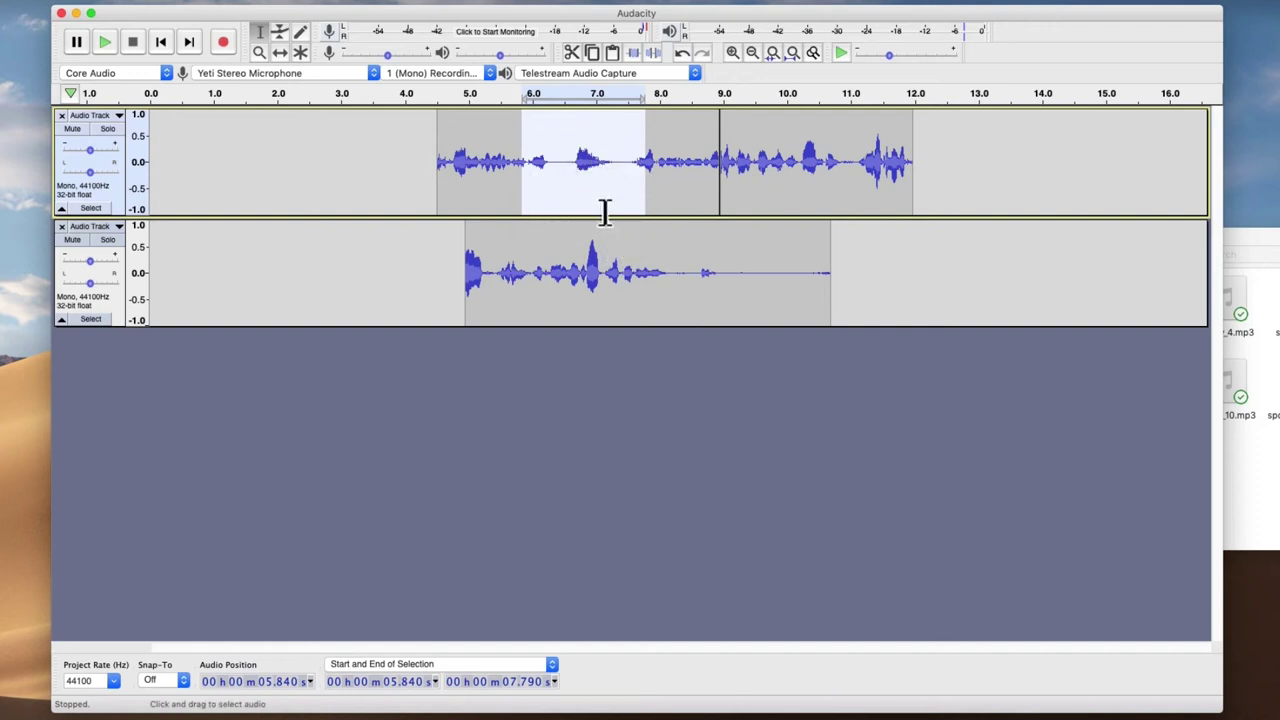
{"action": "left_click", "coordinate": [347, 384]}
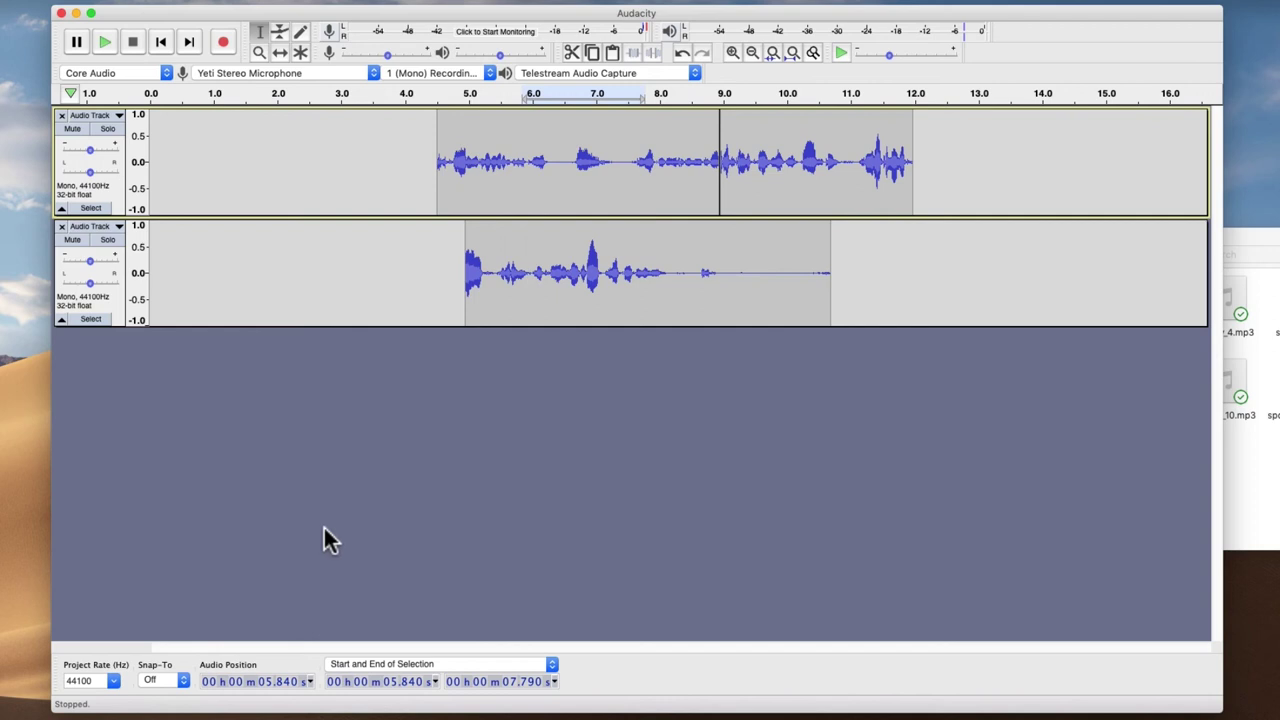
Collapse both tracks and add spooky_1.mp3 from the Narrator folder as a new track
{"action": "left_click", "coordinate": [61, 318]}
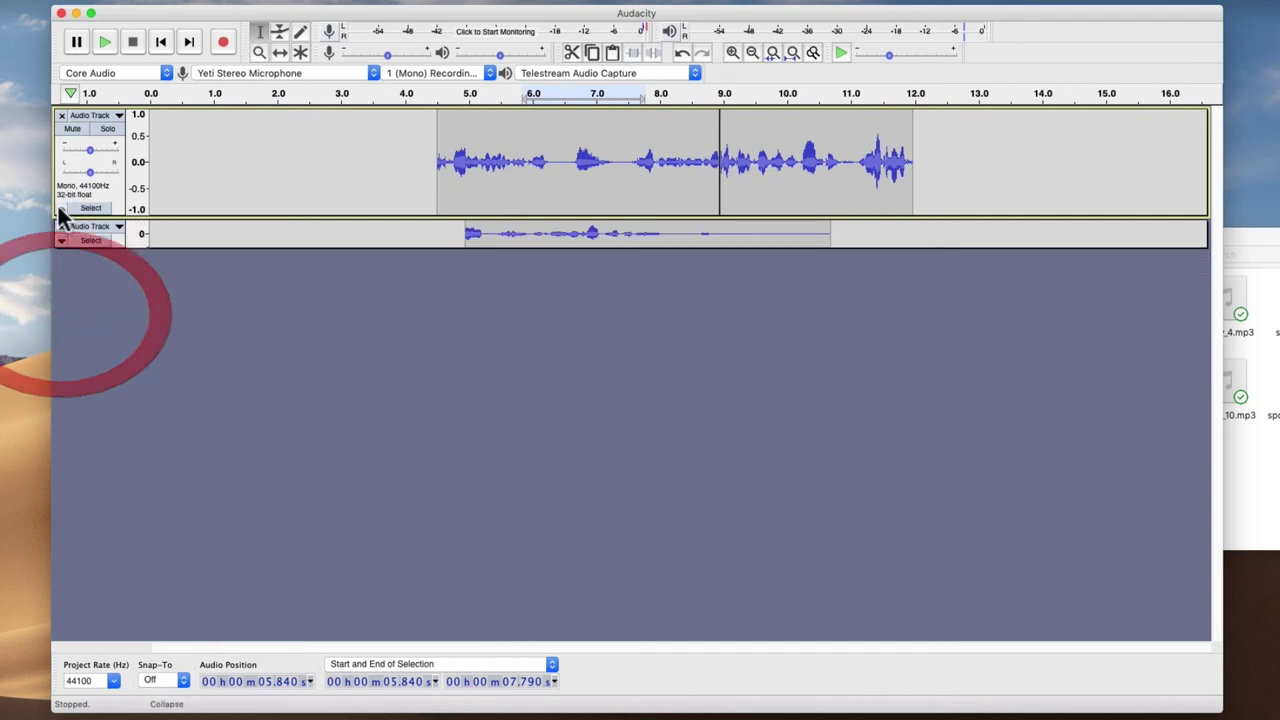
{"action": "left_click", "coordinate": [61, 207]}
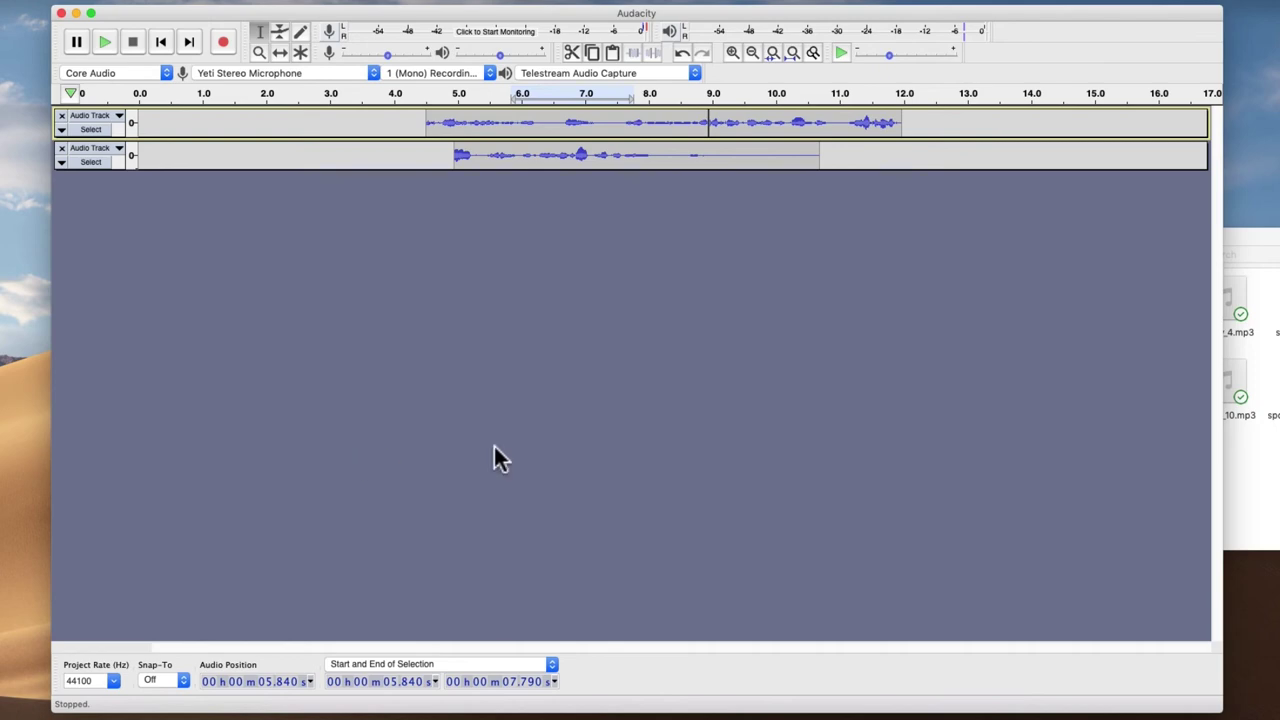
{"action": "left_click", "coordinate": [1256, 470]}
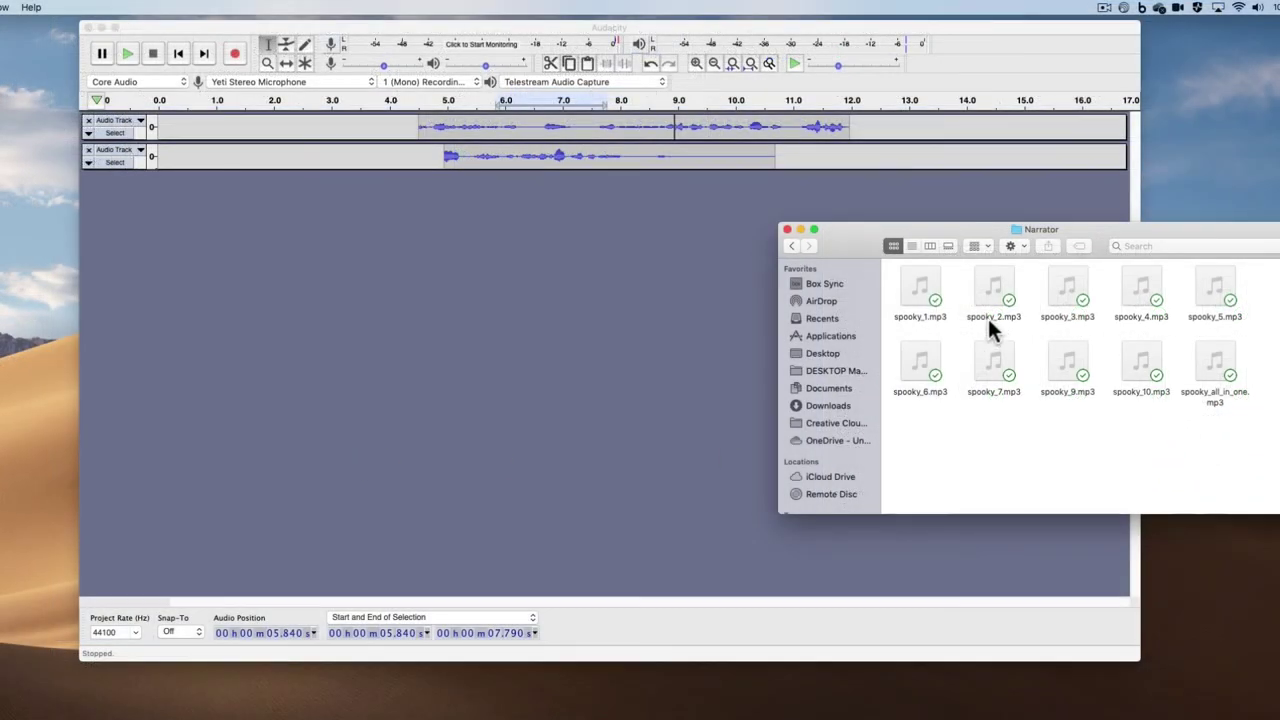
{"action": "left_click_drag", "start_coordinate": [912, 292], "coordinate": [539, 263]}
{"action": "left_click", "coordinate": [663, 447]}
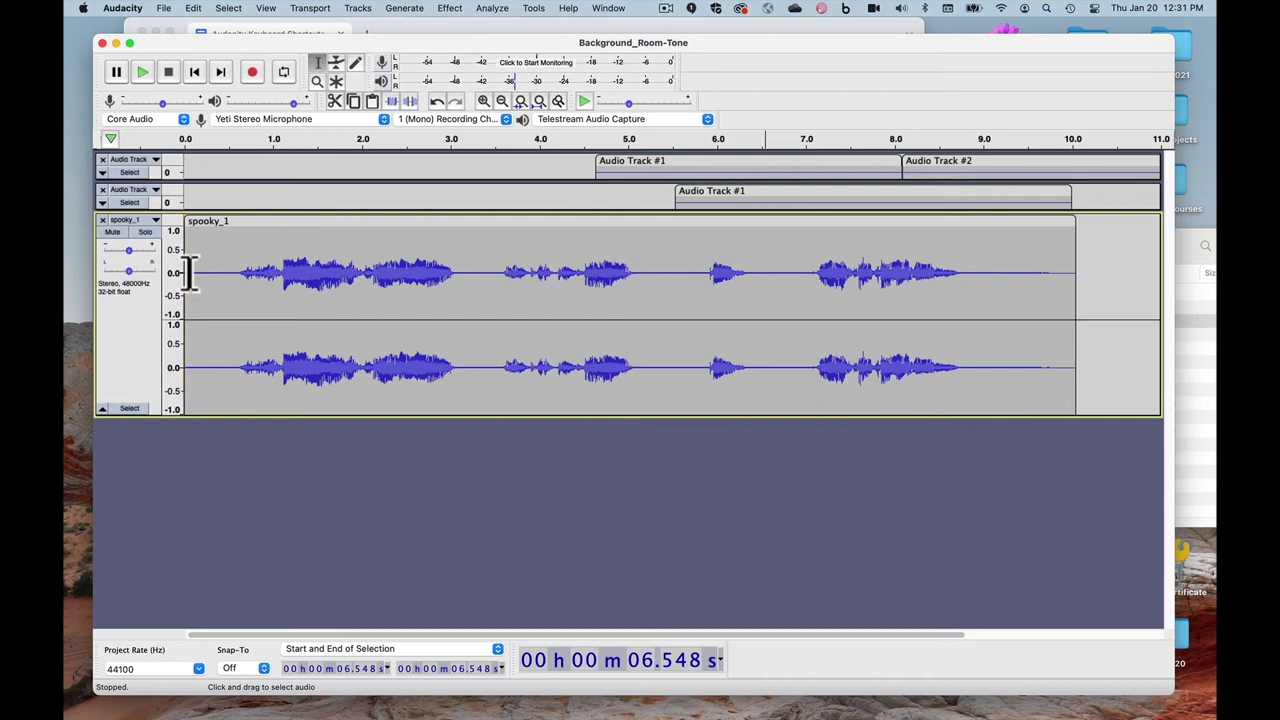
Import footsteps-walking-leaves.mp3 from the Sounds folder as a new track and remove that track again
{"action": "left_click", "coordinate": [164, 9]}
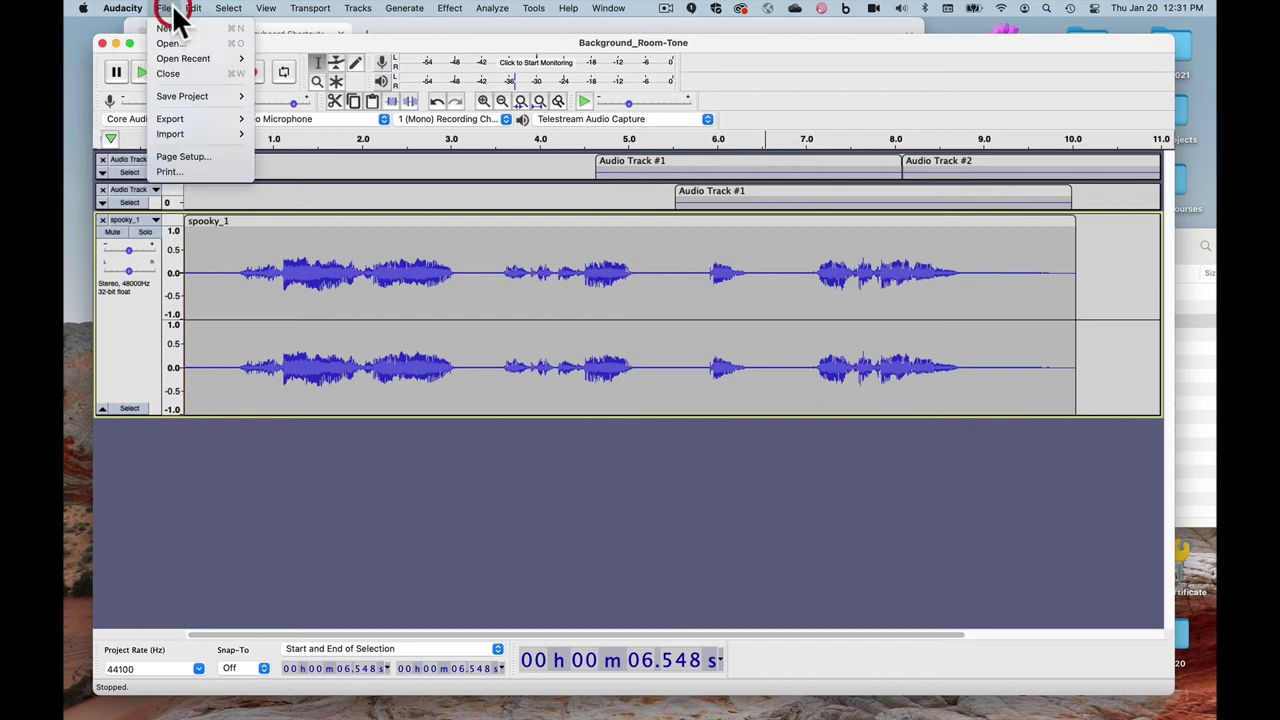
{"action": "mouse_move", "coordinate": [181, 130]}
{"action": "left_click", "coordinate": [275, 127]}
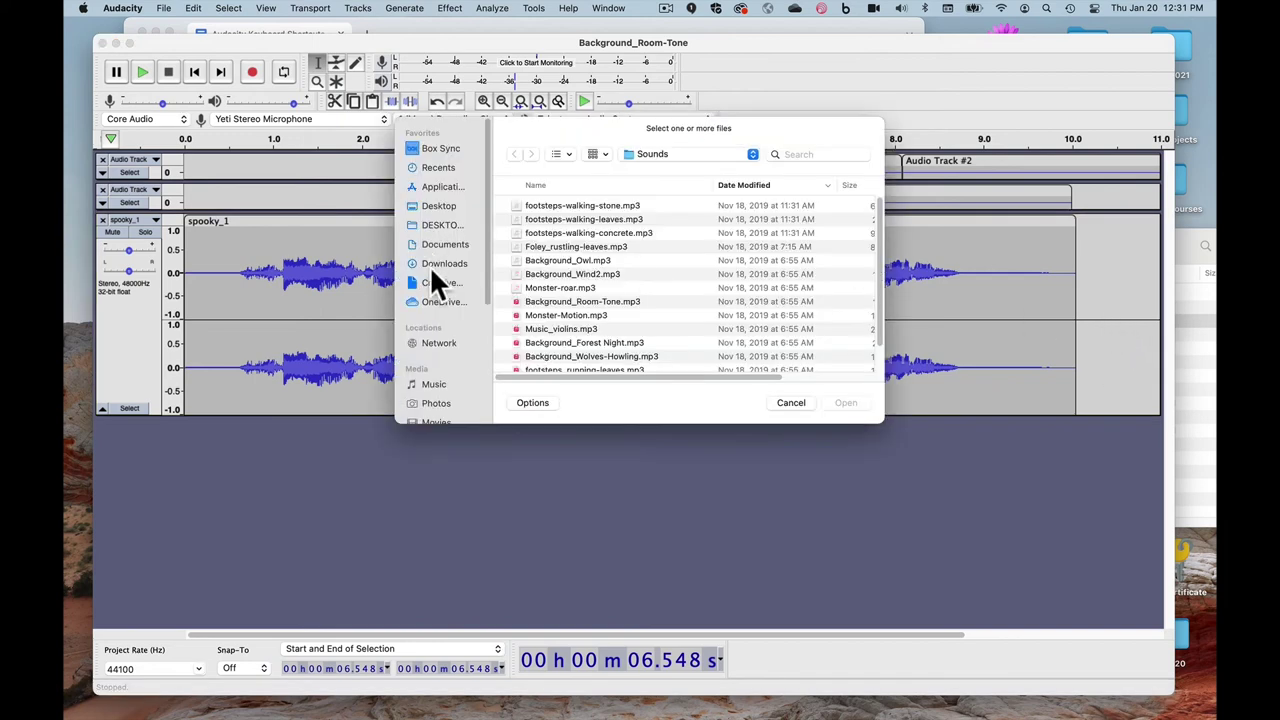
{"action": "left_click", "coordinate": [563, 220]}
{"action": "left_click", "coordinate": [845, 402]}
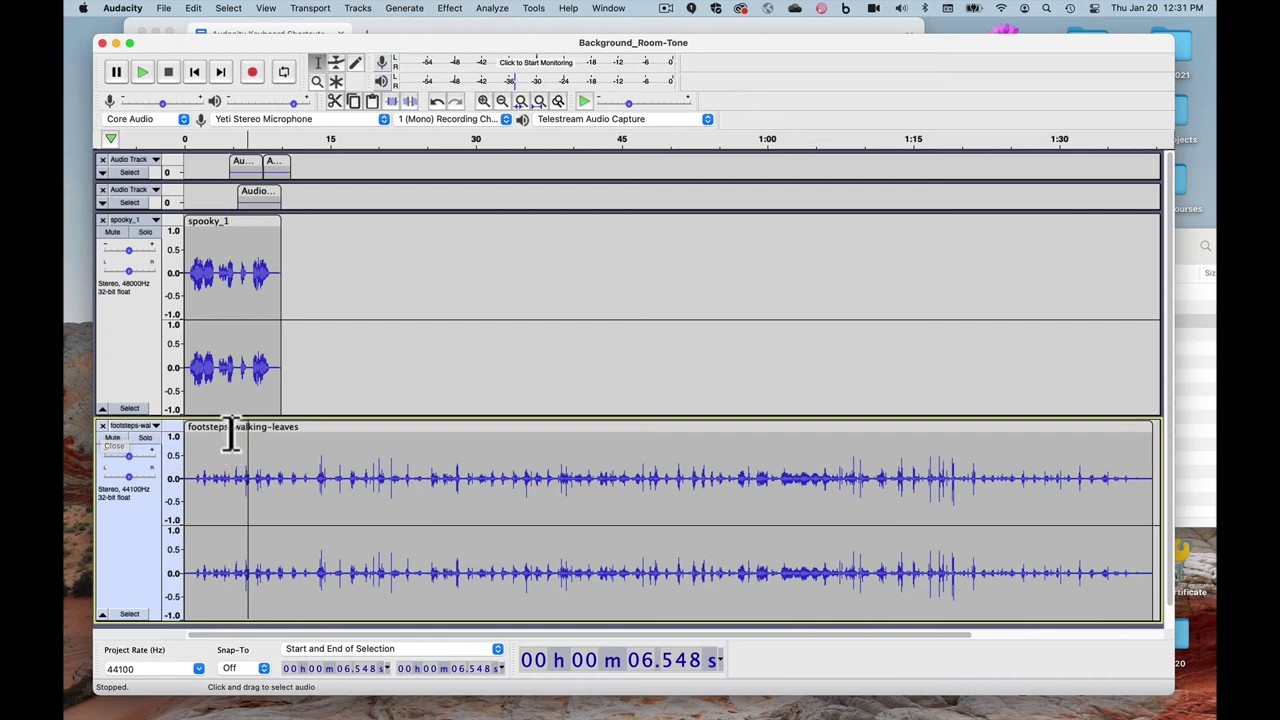
{"action": "left_click", "coordinate": [102, 425]}
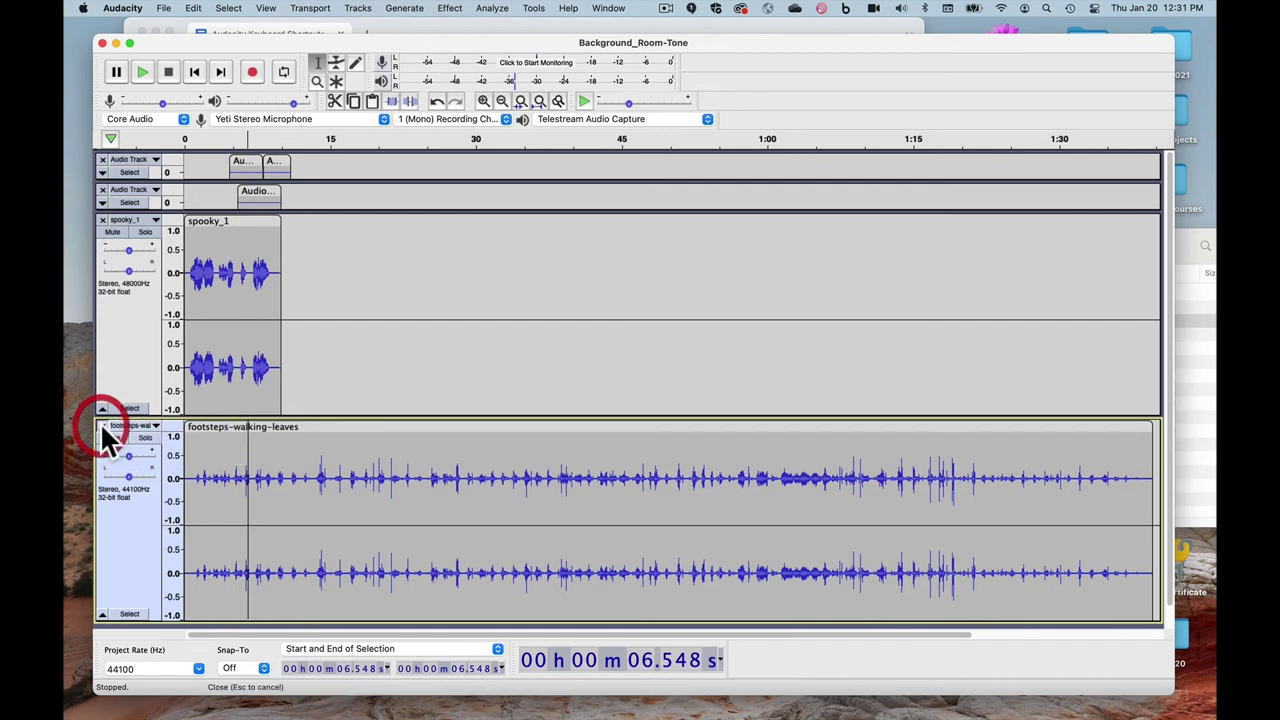
Select spooky_1's audio from about 1.18 to 2.96 s and the silence just after it, and place the cursor at about 3.49 s
{"action": "left_click", "coordinate": [481, 101]}
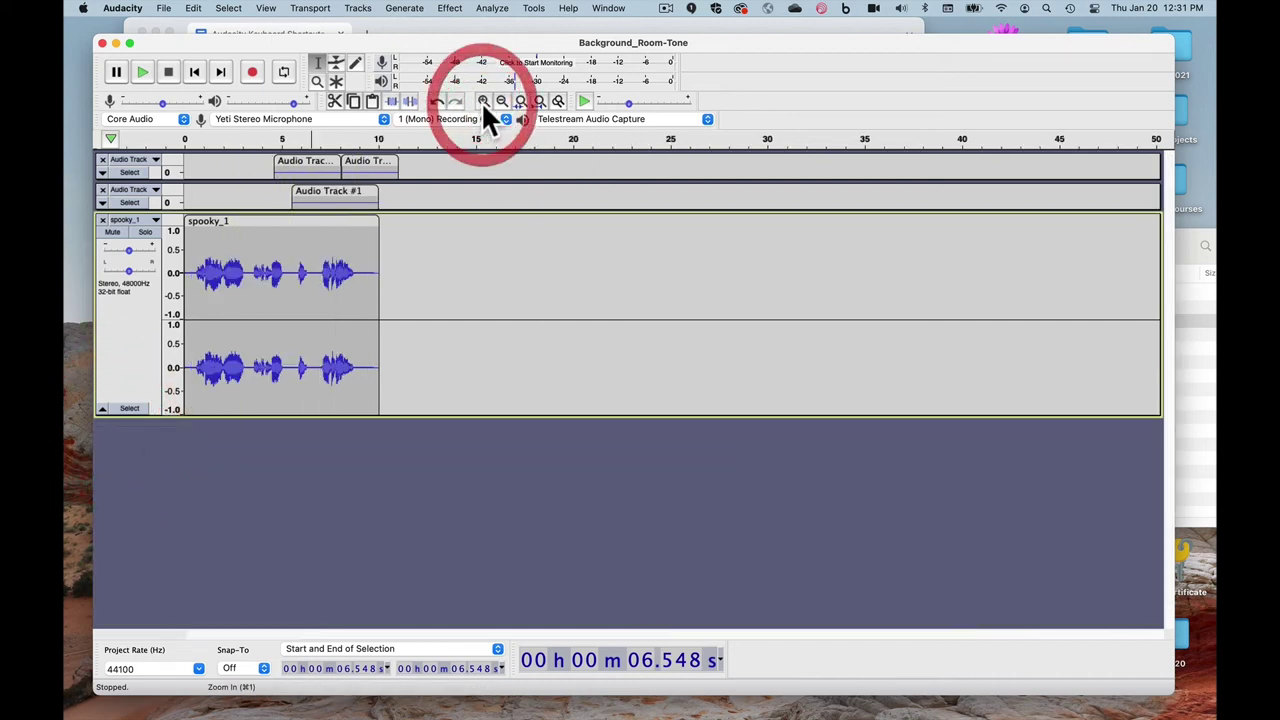
{"action": "left_click", "coordinate": [481, 101]}
{"action": "left_click", "coordinate": [481, 101]}
{"action": "left_click_drag", "start_coordinate": [257, 266], "coordinate": [391, 280]}
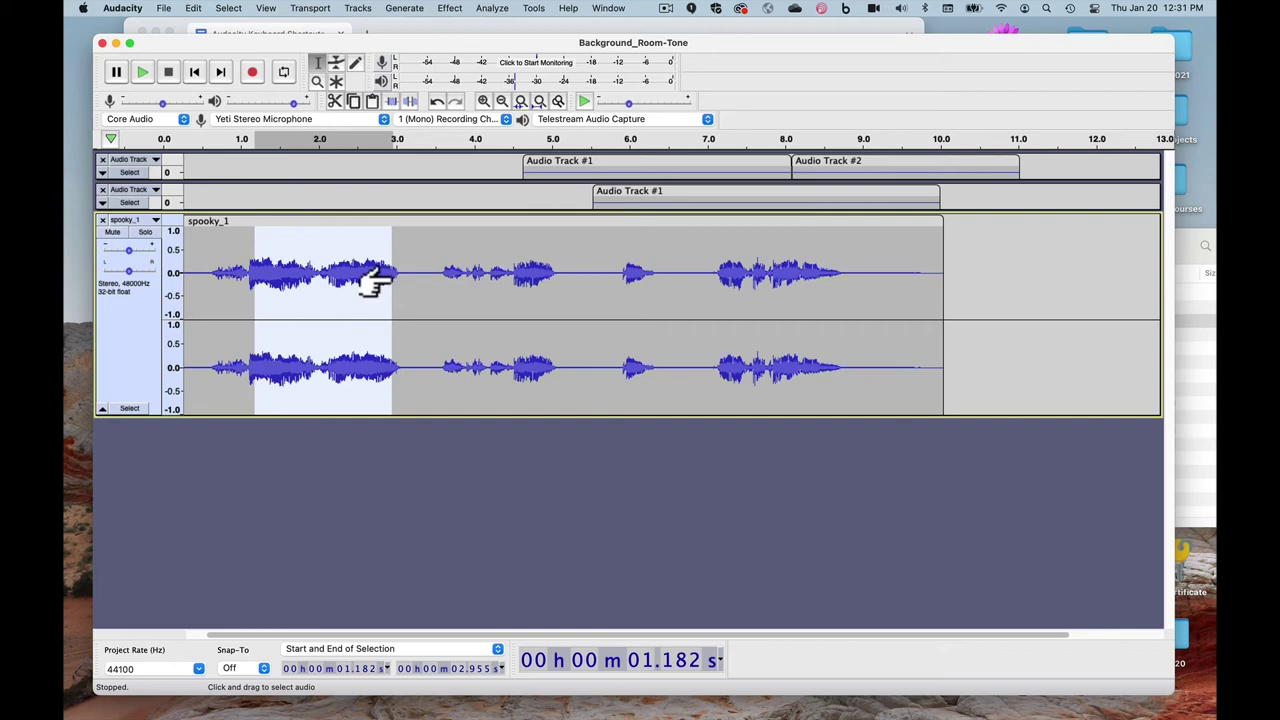
{"action": "left_click", "coordinate": [305, 273]}
{"action": "left_click_drag", "start_coordinate": [403, 274], "coordinate": [433, 272]}
{"action": "left_click", "coordinate": [435, 272]}
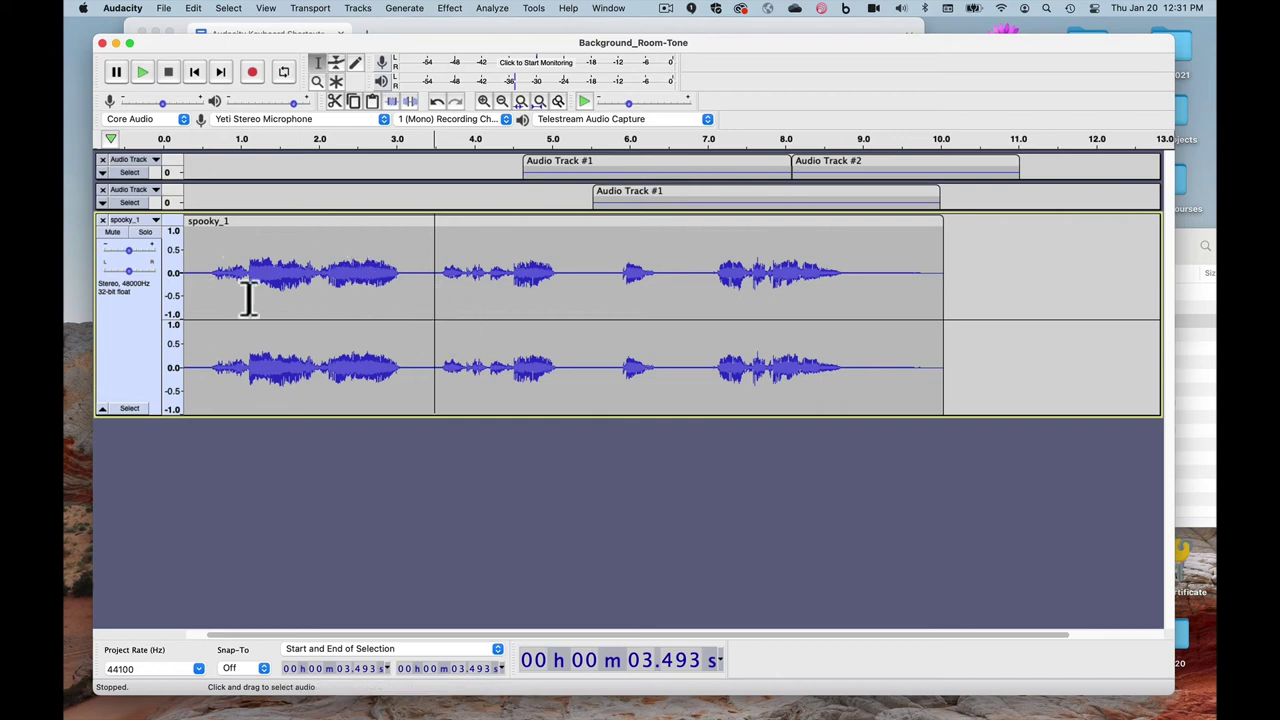
Select spooky_1's silences from 0 to about 0.58 s and from about 3.12 to 3.63 s, and place the cursor at about 3.34 s
{"action": "left_click", "coordinate": [205, 283]}
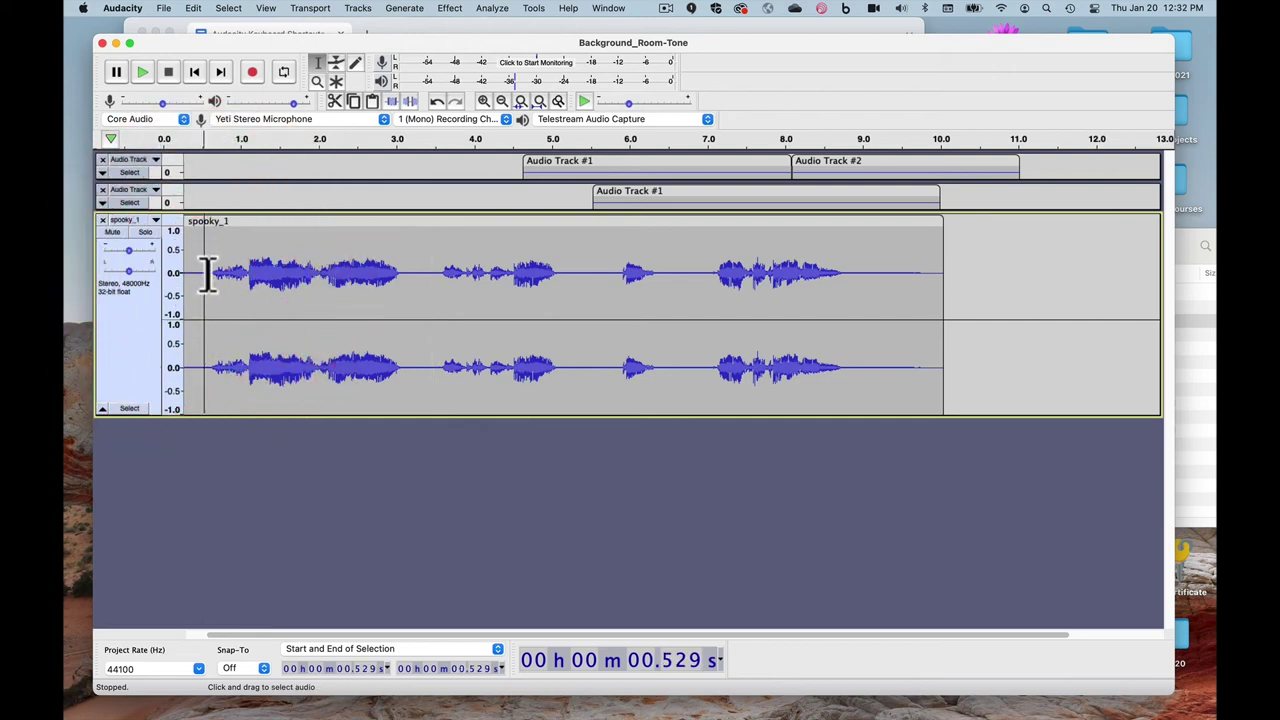
{"action": "left_click_drag", "start_coordinate": [208, 273], "coordinate": [177, 271]}
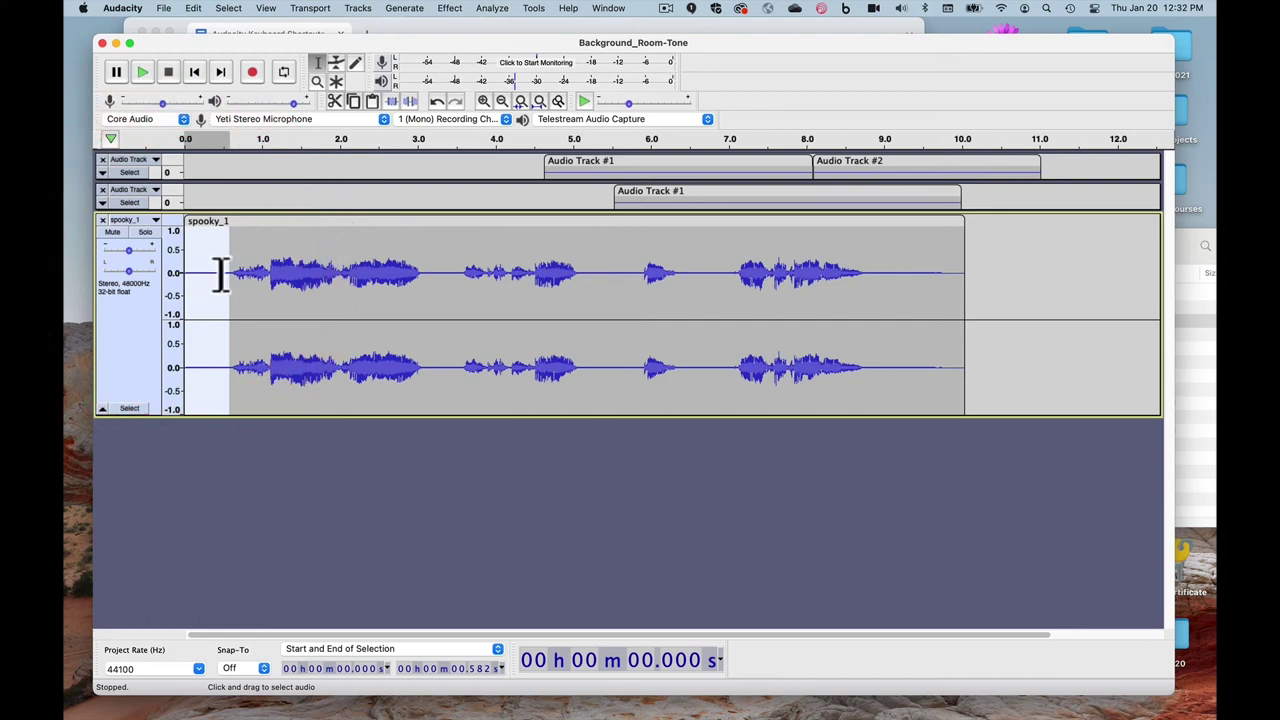
{"action": "left_click", "coordinate": [332, 277]}
{"action": "left_click_drag", "start_coordinate": [332, 277], "coordinate": [466, 269]}
{"action": "left_click", "coordinate": [393, 271]}
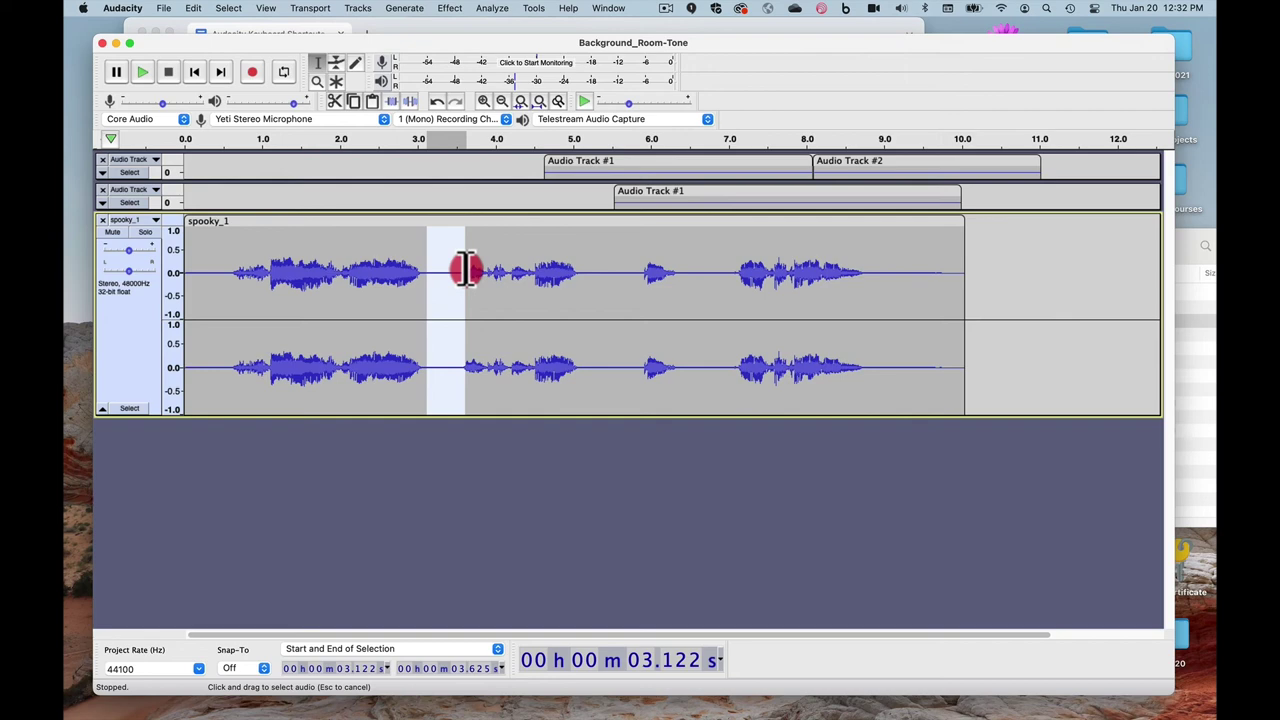
{"action": "left_click", "coordinate": [444, 267]}
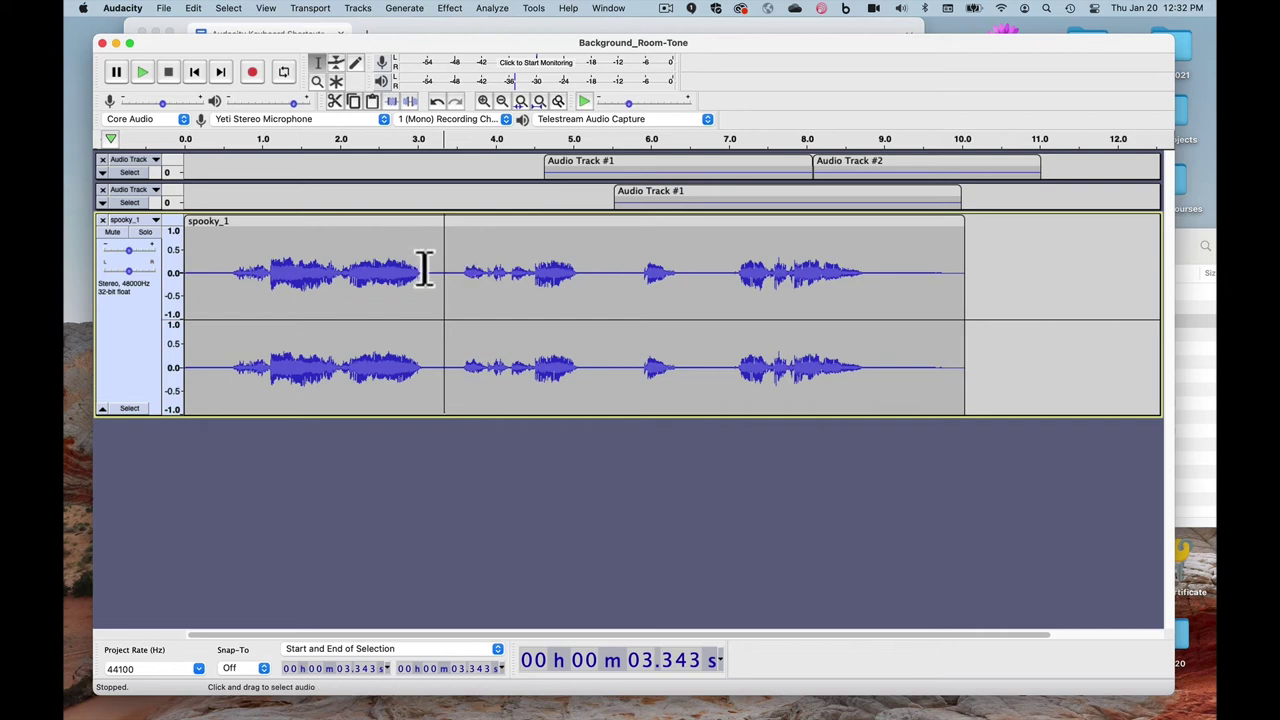
Delete the silence from about 3.10 to 3.40 s in spooky_1 and undo the deletion
{"action": "left_click_drag", "start_coordinate": [424, 271], "coordinate": [446, 271]}
{"action": "key", "text": "Delete"}
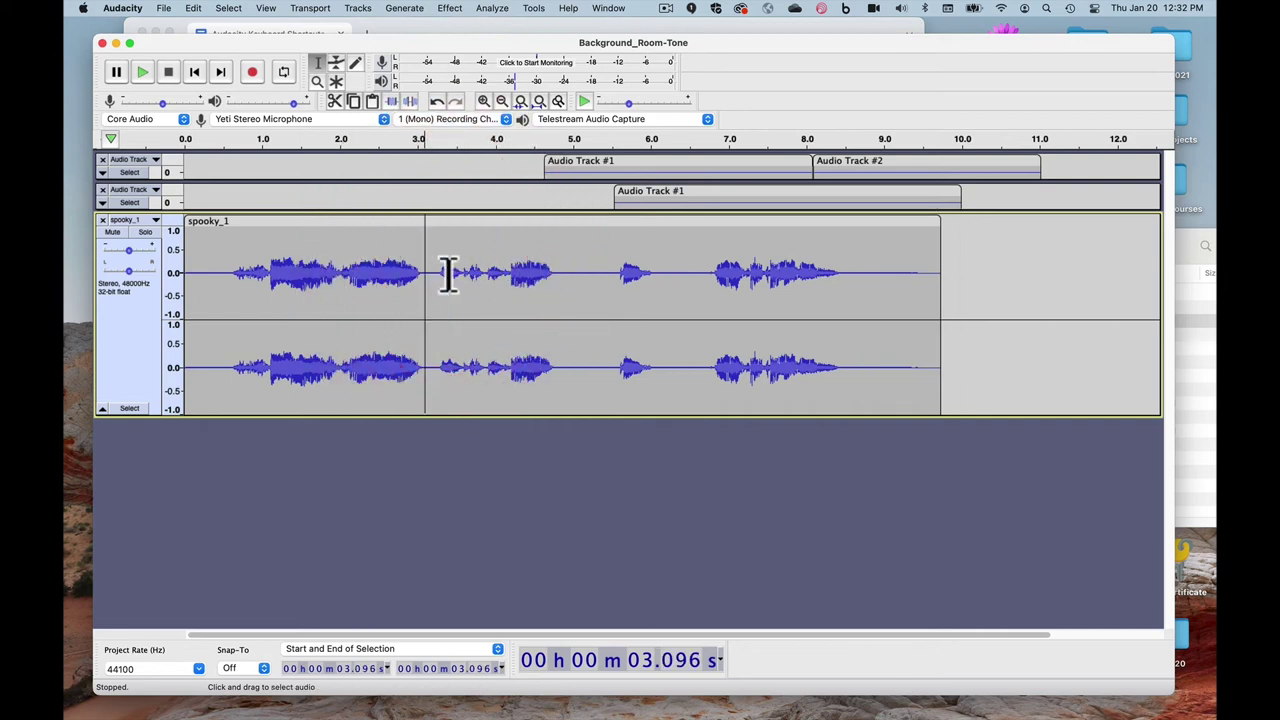
{"action": "key", "text": "super+z"}
Select spooky_1's audio from about 1.25 to 2.88 s and clear the selection by placing the cursor at about 2.14 s
{"action": "left_click", "coordinate": [448, 277]}
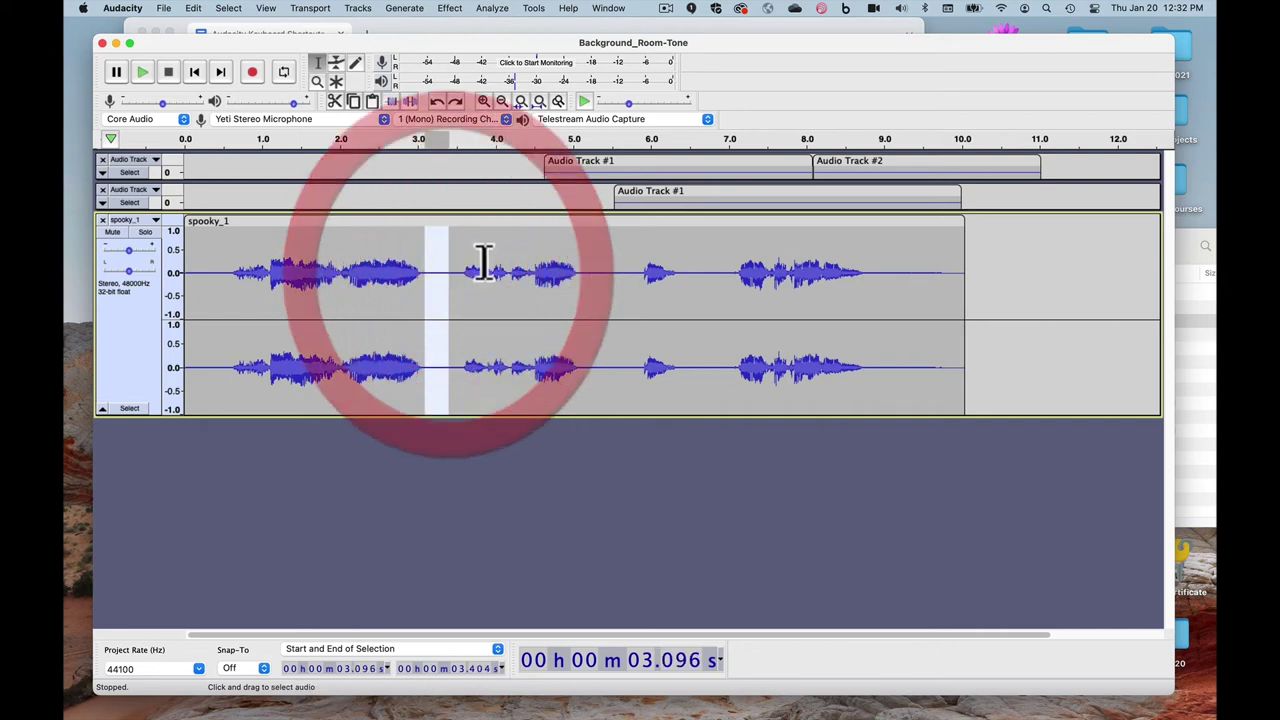
{"action": "left_click_drag", "start_coordinate": [407, 268], "coordinate": [277, 273]}
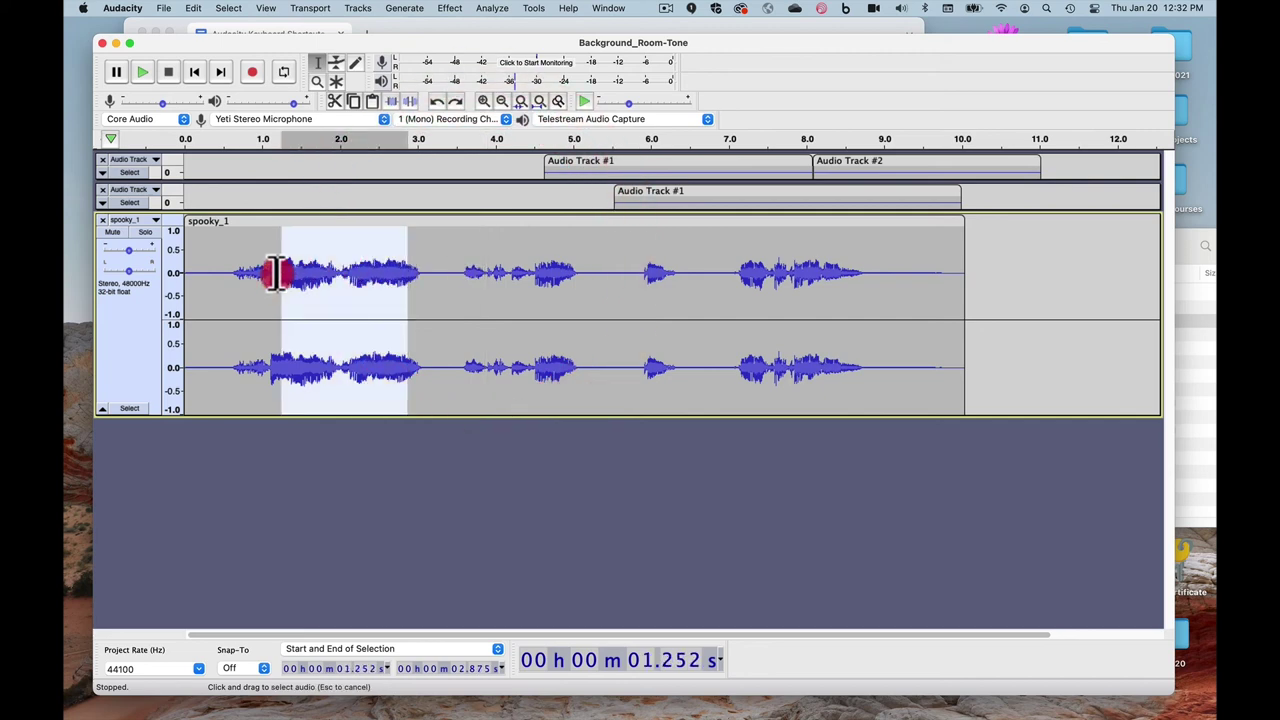
{"action": "left_click", "coordinate": [350, 276]}
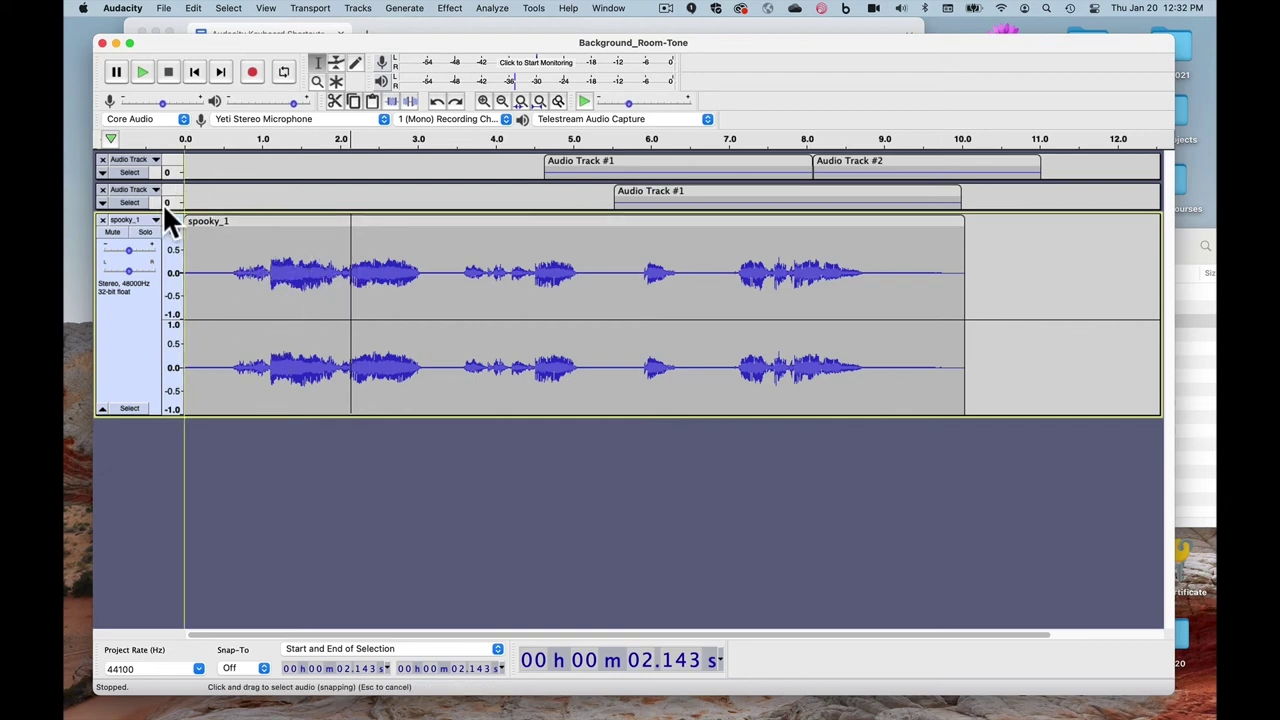
Expand the two collapsed audio tracks above spooky_1, and collapse the topmost one again
{"action": "left_click", "coordinate": [100, 201]}
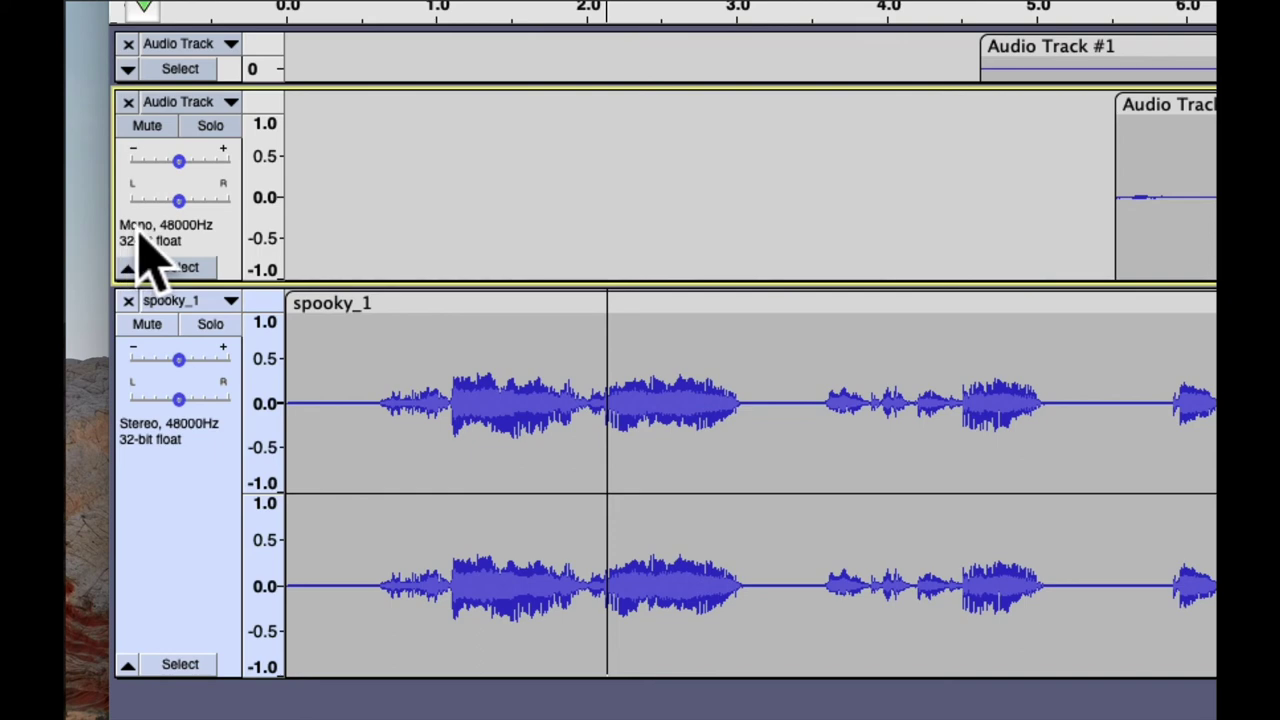
{"action": "left_click", "coordinate": [127, 68]}
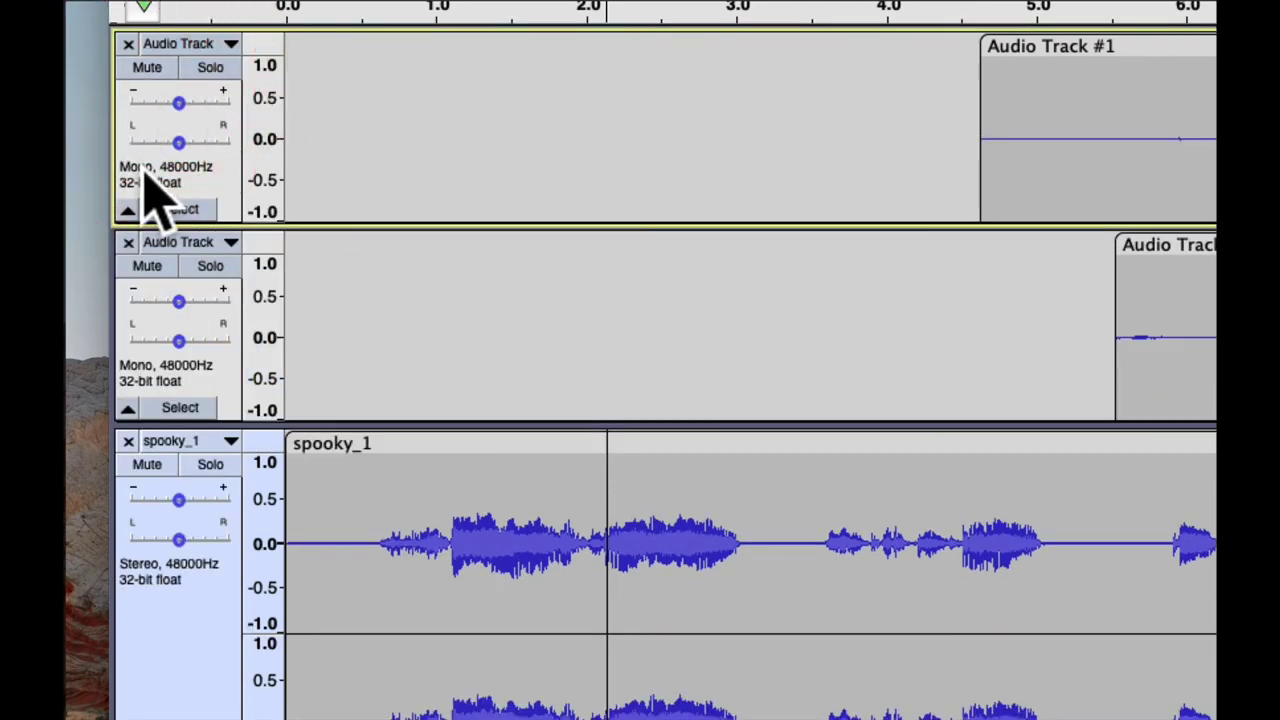
{"action": "left_click", "coordinate": [125, 208]}
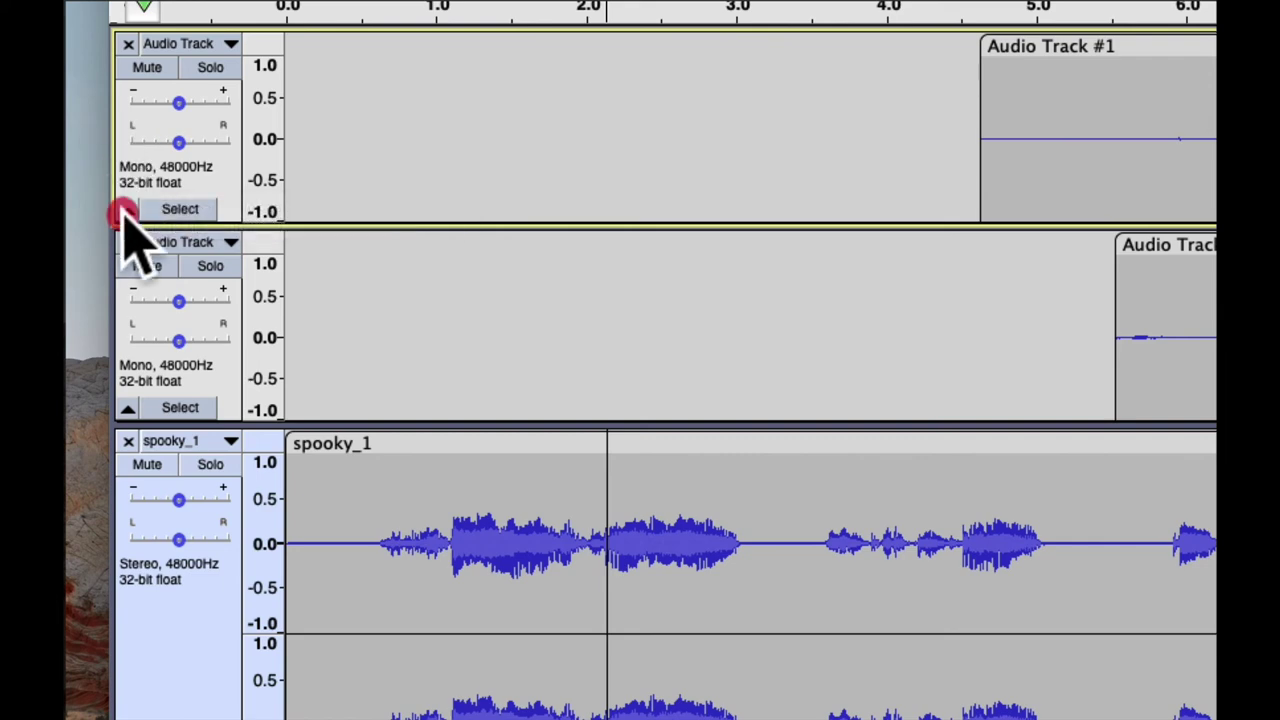
Select the whole spooky_1 track, and place the cursor at about 1.19 s in it and at about 7.64 s in the middle track
{"action": "left_click", "coordinate": [150, 440]}
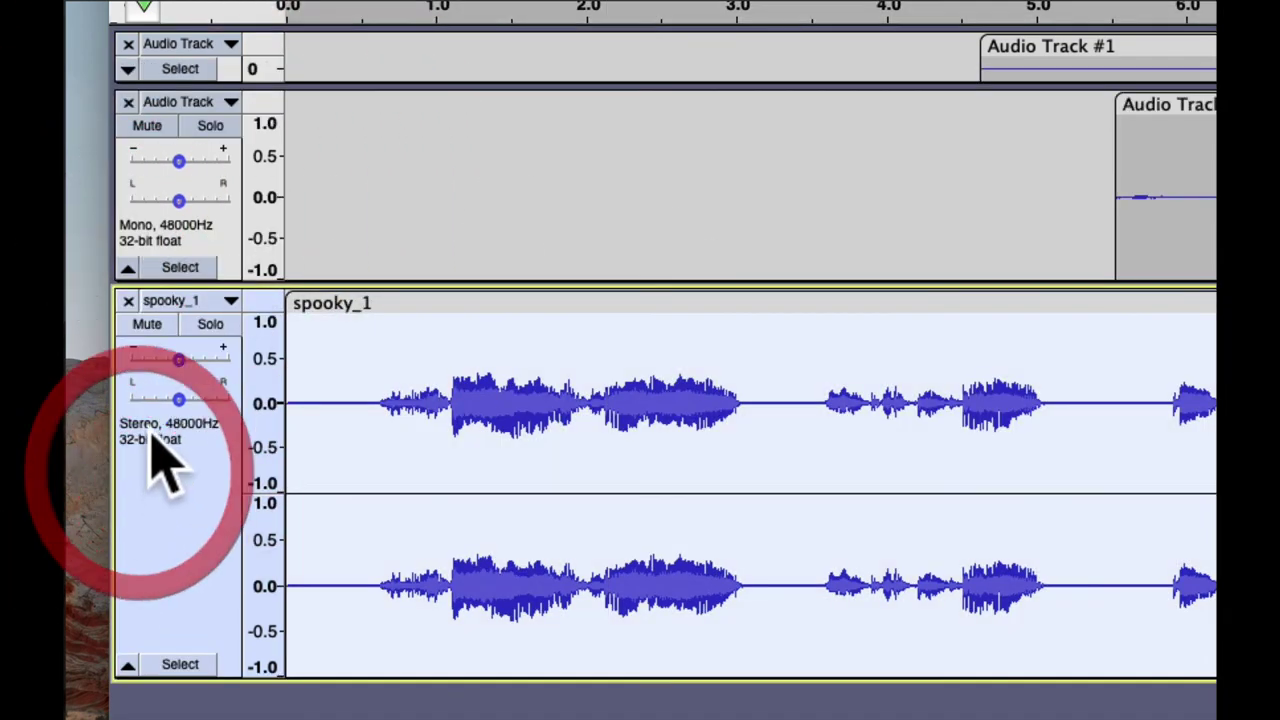
{"action": "left_click", "coordinate": [463, 405]}
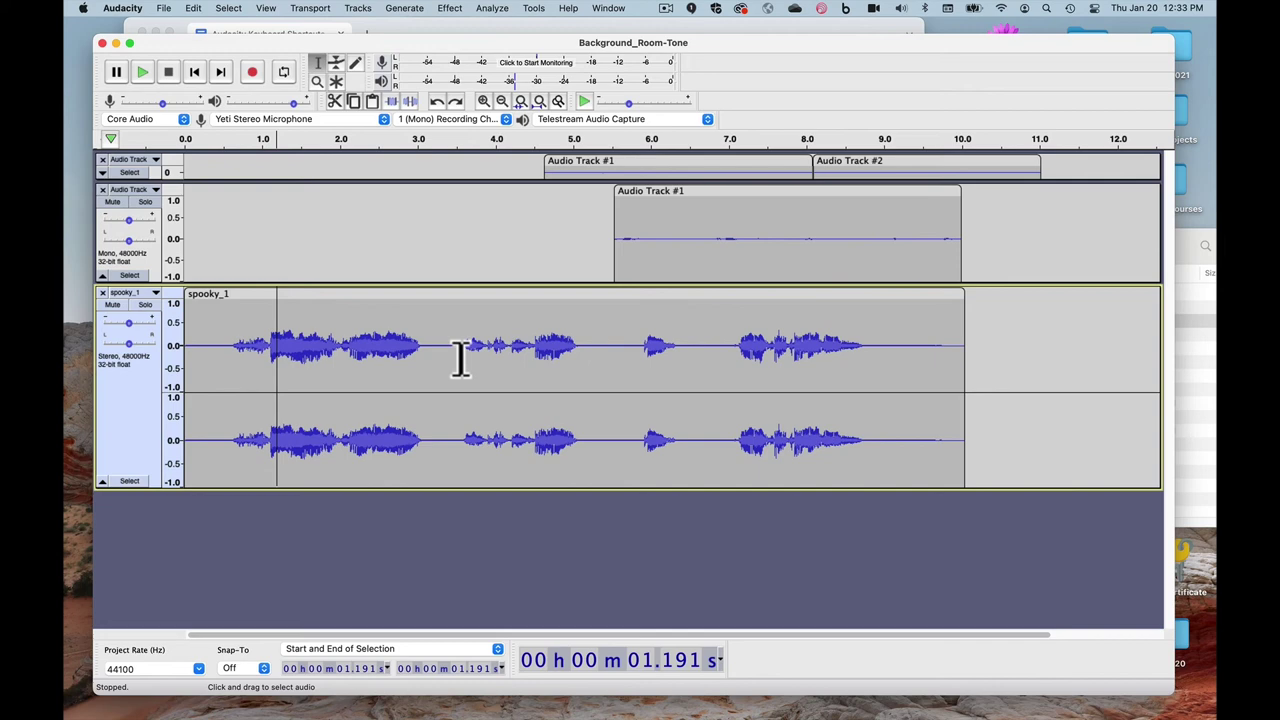
{"action": "left_click", "coordinate": [748, 250]}
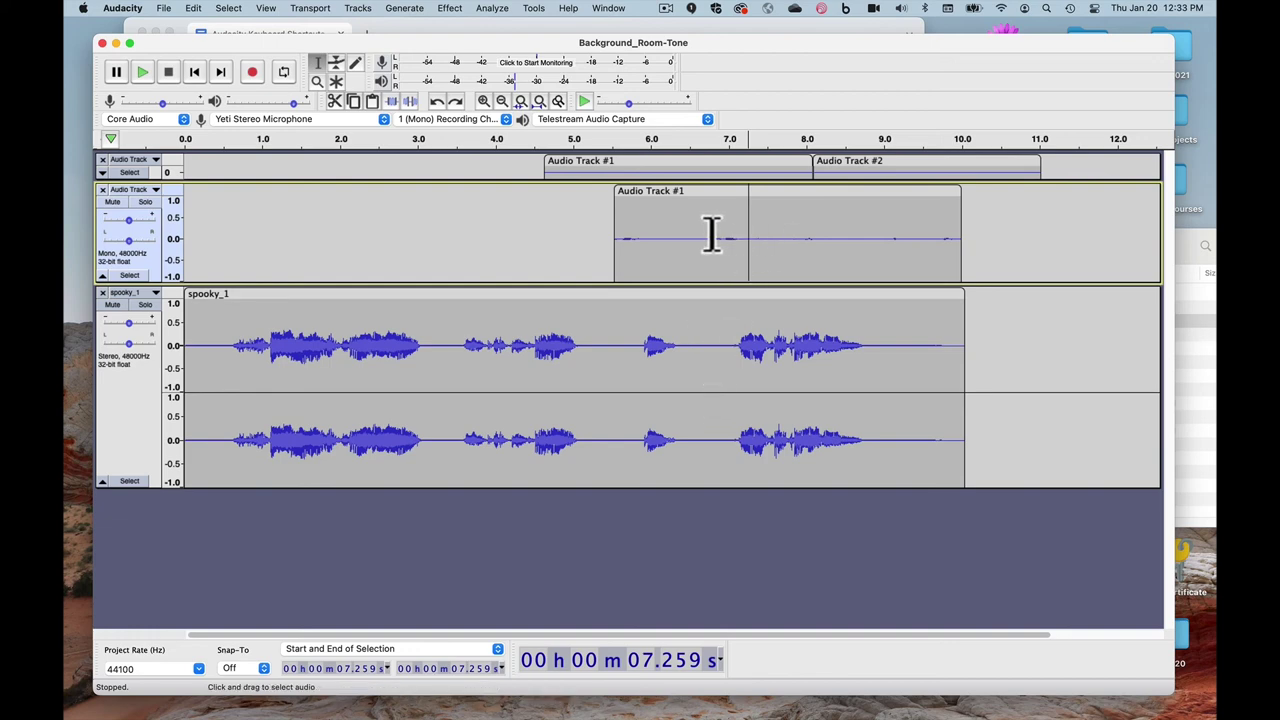
{"action": "left_click_drag", "start_coordinate": [713, 235], "coordinate": [763, 235]}
{"action": "left_click", "coordinate": [777, 237]}
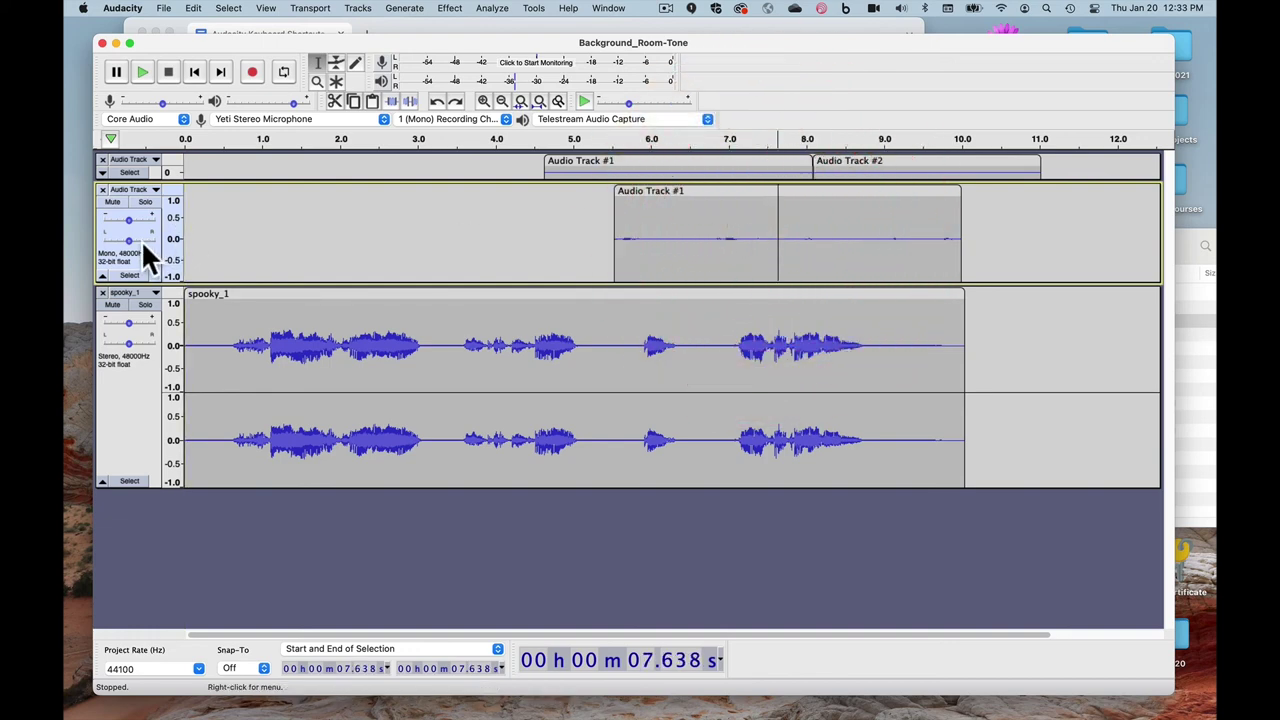
Place the cursor in spooky_1 at about 1.69 and 4.13 s, in the middle track at about 7.00 s, and in spooky_1 at about 3.66 s
{"action": "left_click", "coordinate": [315, 325]}
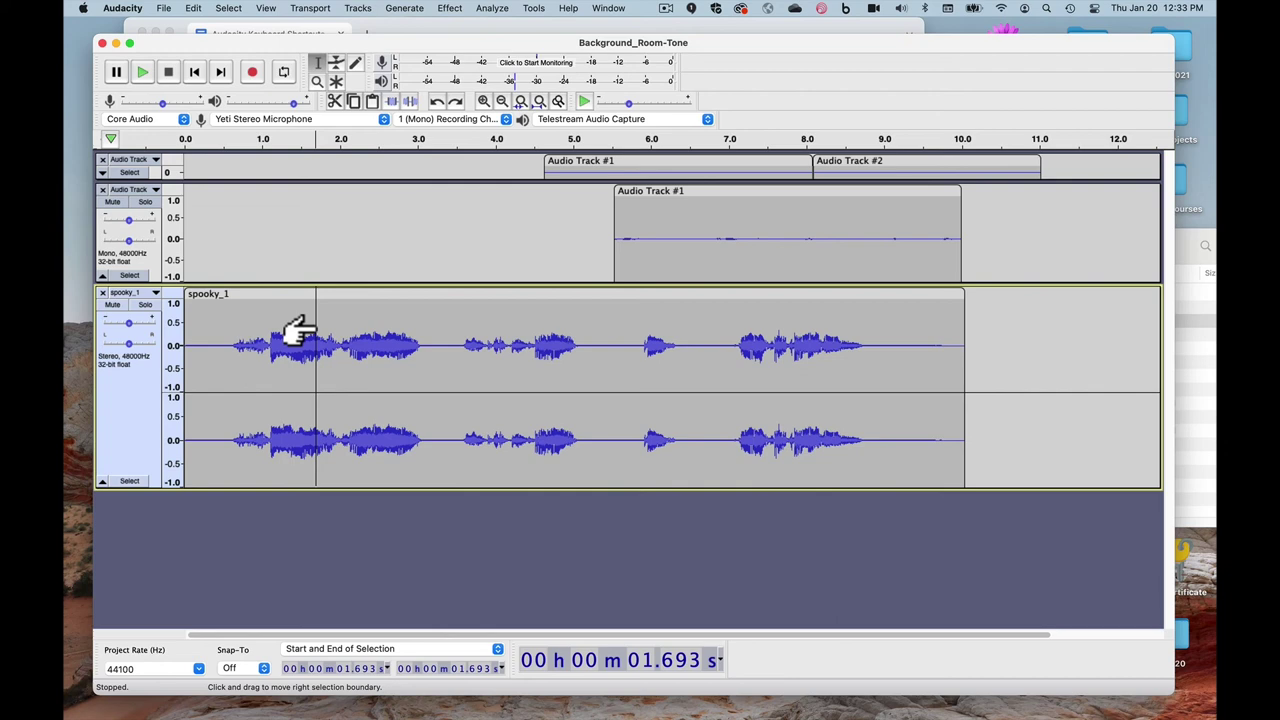
{"action": "left_click", "coordinate": [463, 118]}
{"action": "left_click", "coordinate": [423, 205]}
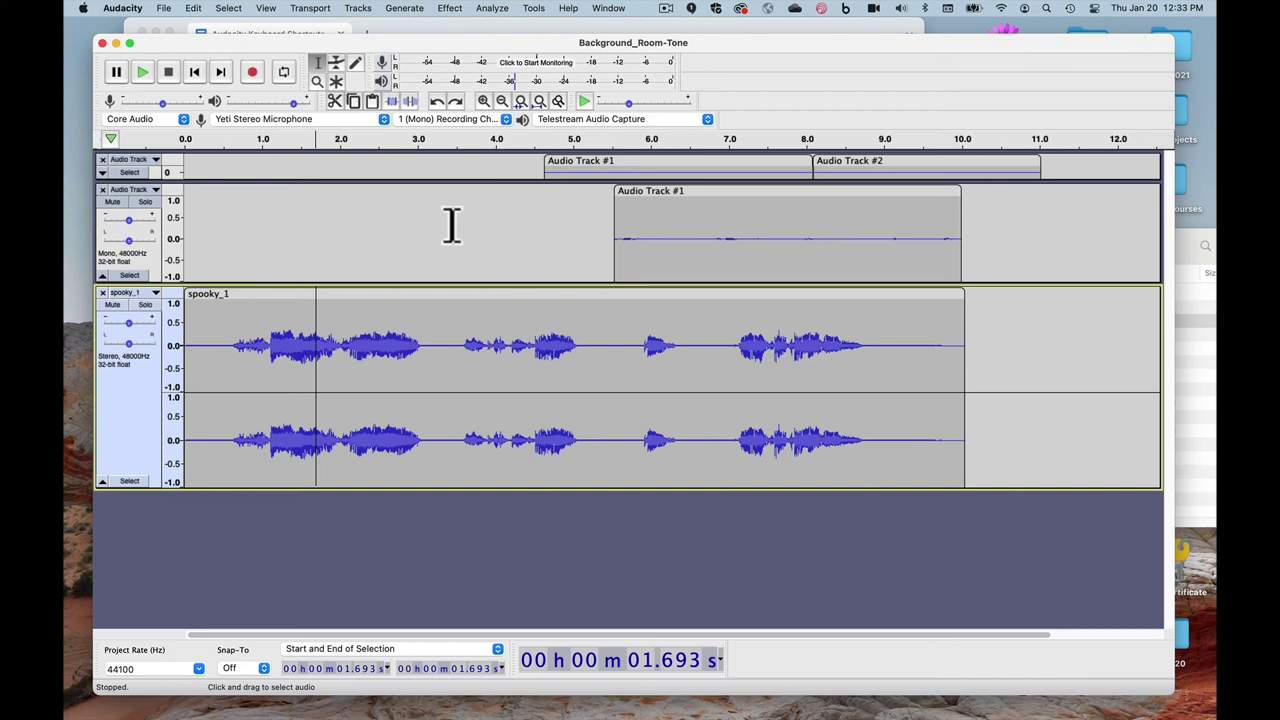
{"action": "left_click", "coordinate": [505, 322]}
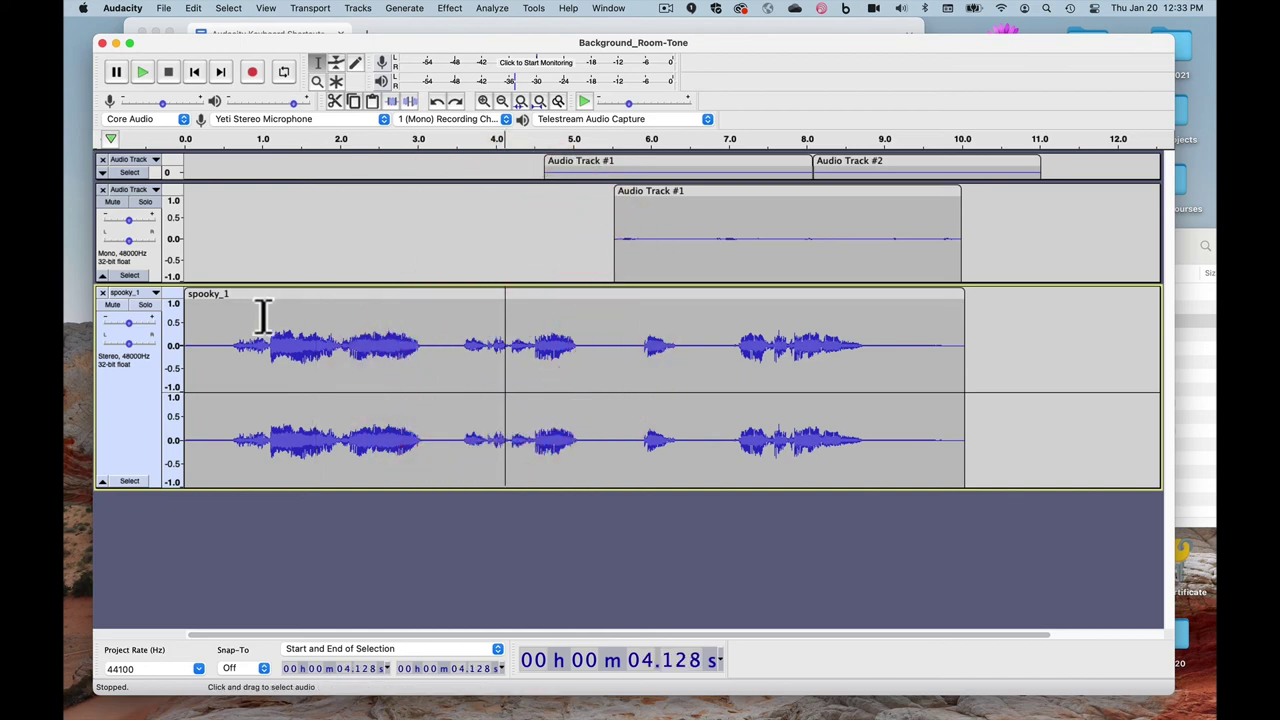
{"action": "left_click", "coordinate": [729, 238]}
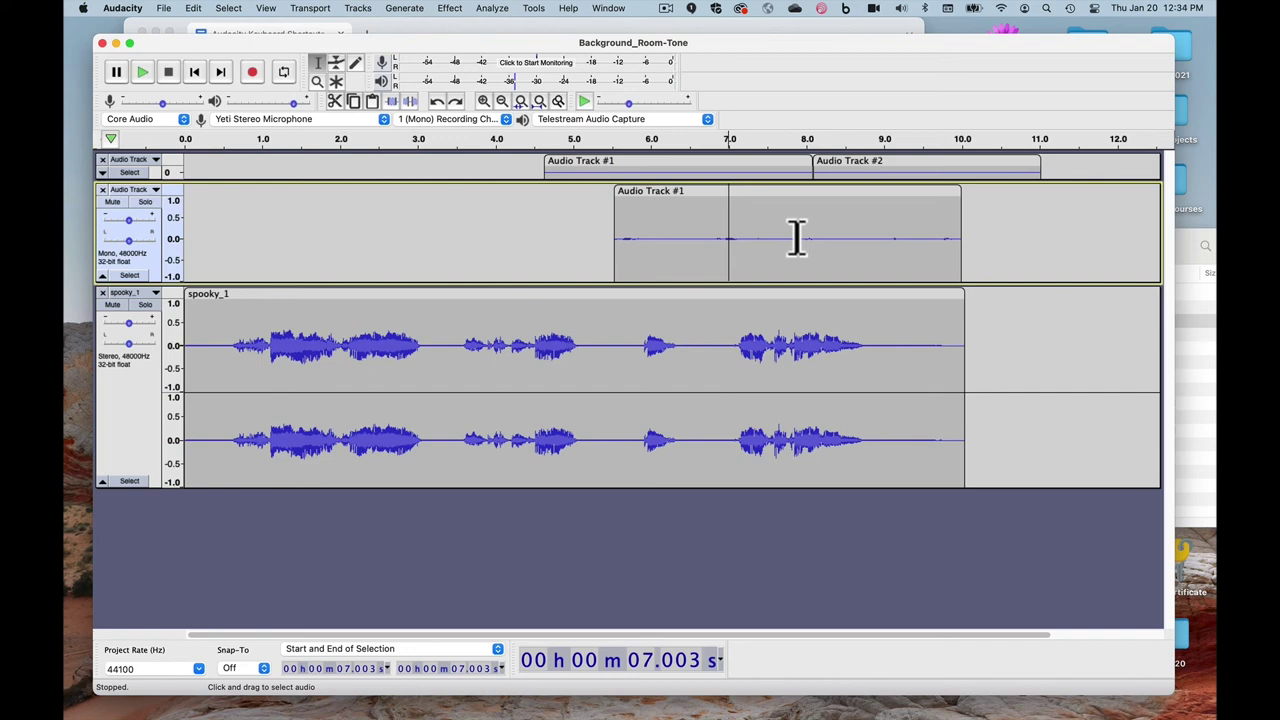
{"action": "left_click", "coordinate": [468, 310]}
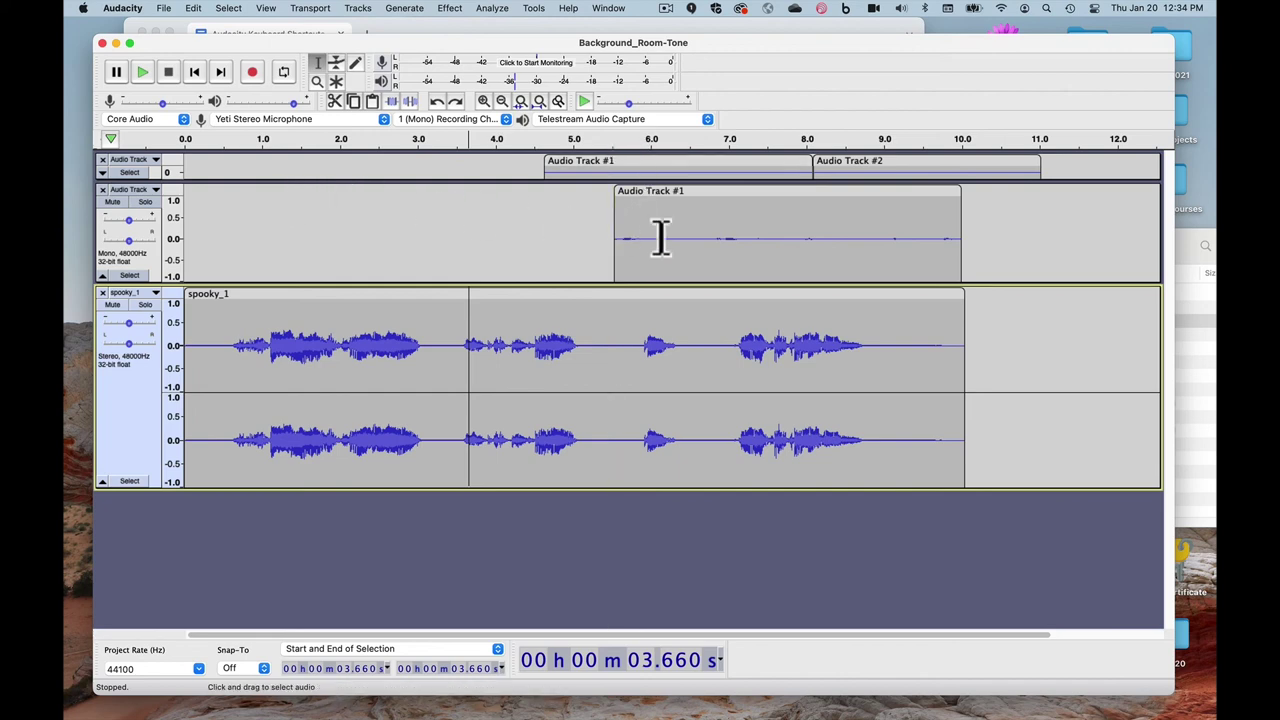
Switch to the Audacity Keyboard Shortcuts document in Chrome to review the zoom shortcuts, and return to Audacity
{"action": "left_click", "coordinate": [482, 101]}
{"action": "left_click", "coordinate": [501, 101]}
{"action": "left_click", "coordinate": [434, 34]}
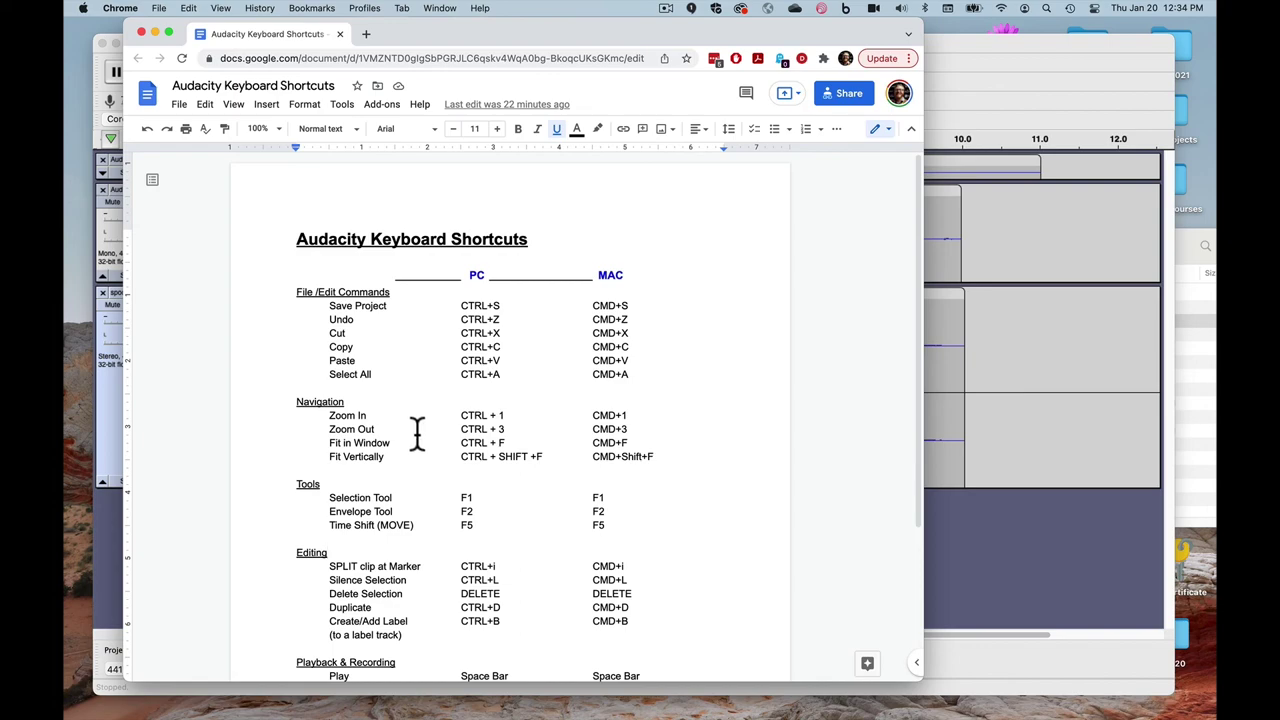
{"action": "left_click", "coordinate": [973, 540]}
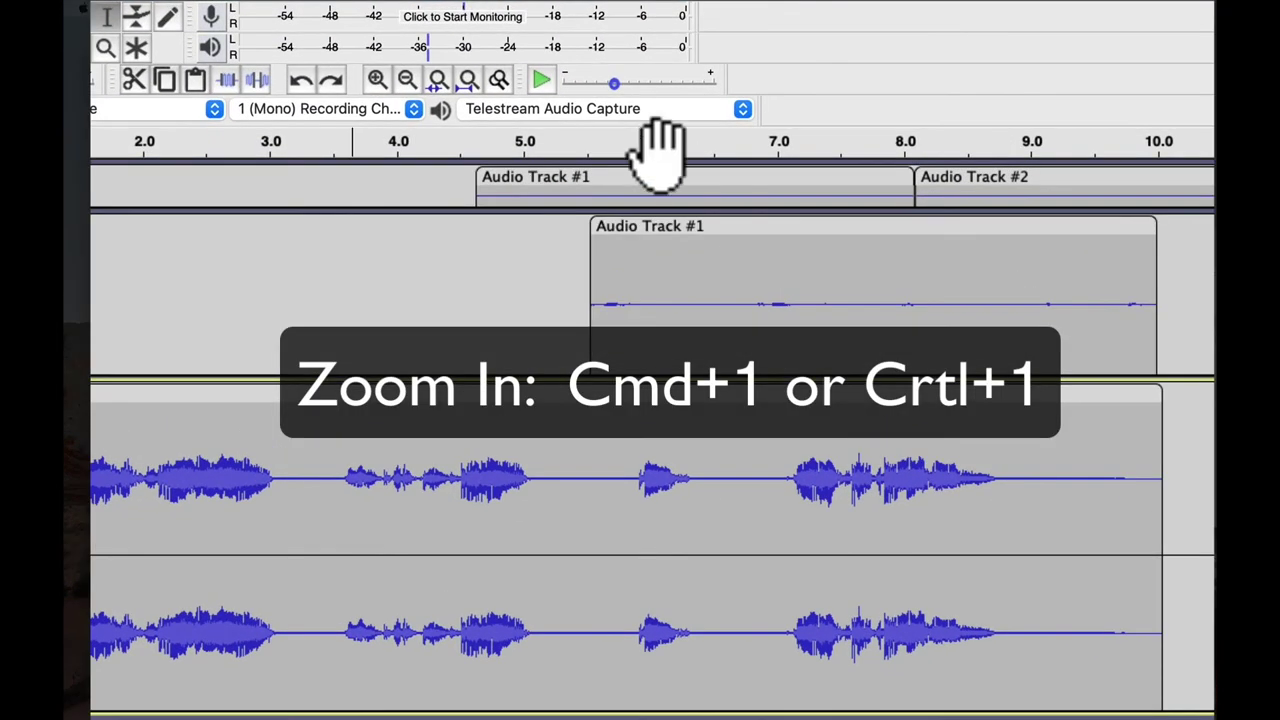
Zoom in on the timeline by two levels around the cursor and zoom back out by two levels
{"action": "left_click", "coordinate": [376, 80]}
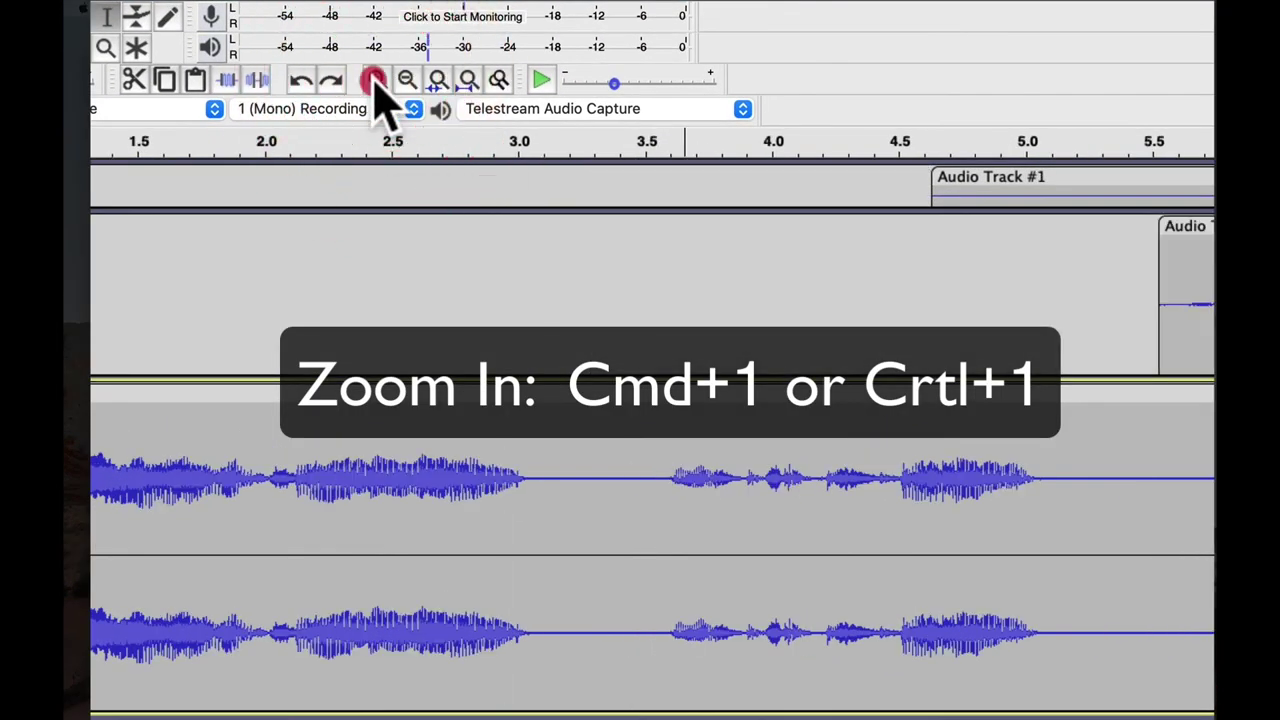
{"action": "left_click", "coordinate": [376, 80]}
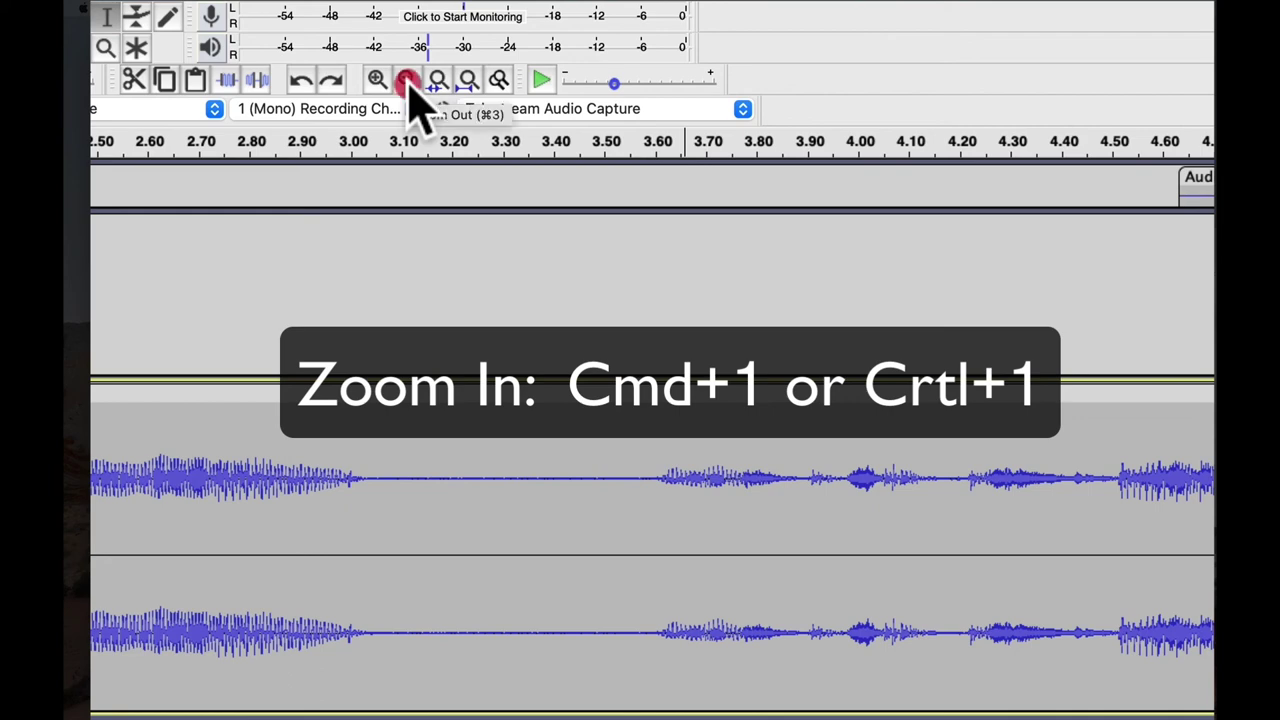
{"action": "left_click", "coordinate": [406, 80]}
{"action": "left_click", "coordinate": [406, 80]}
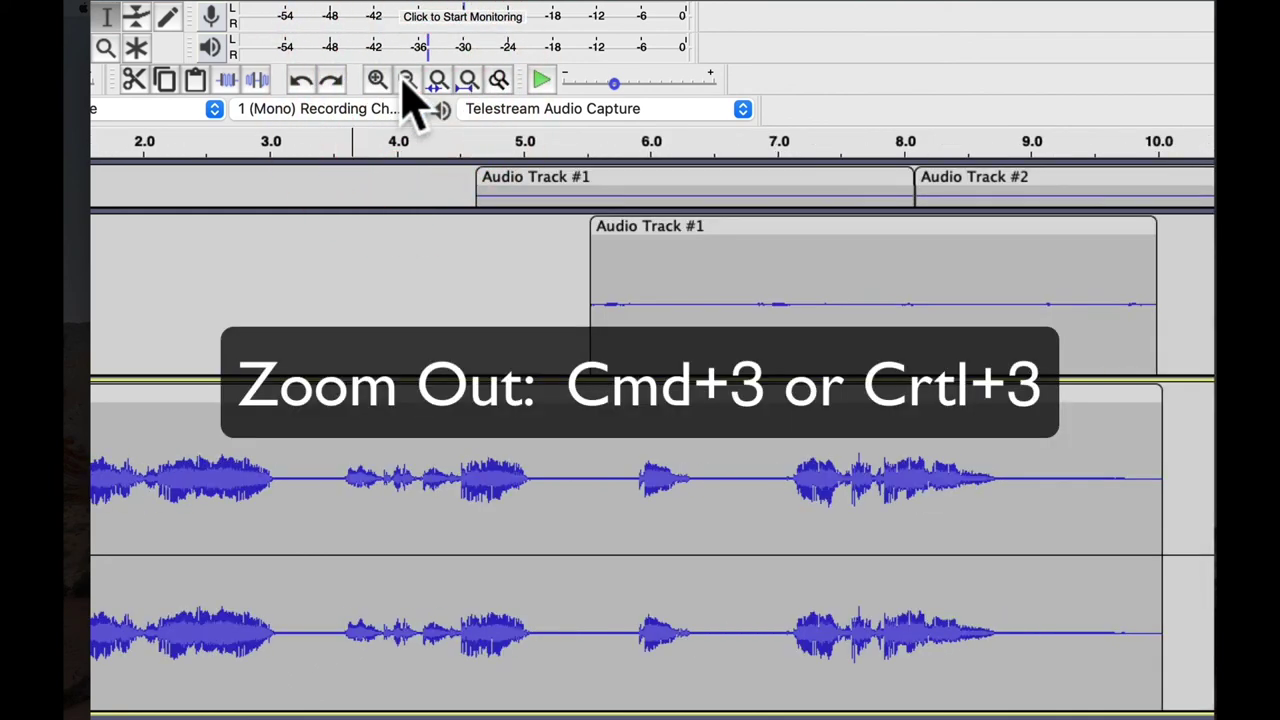
Zoom the timeline out by two levels and back in, and fit the whole project to the window width
{"action": "left_click", "coordinate": [406, 80]}
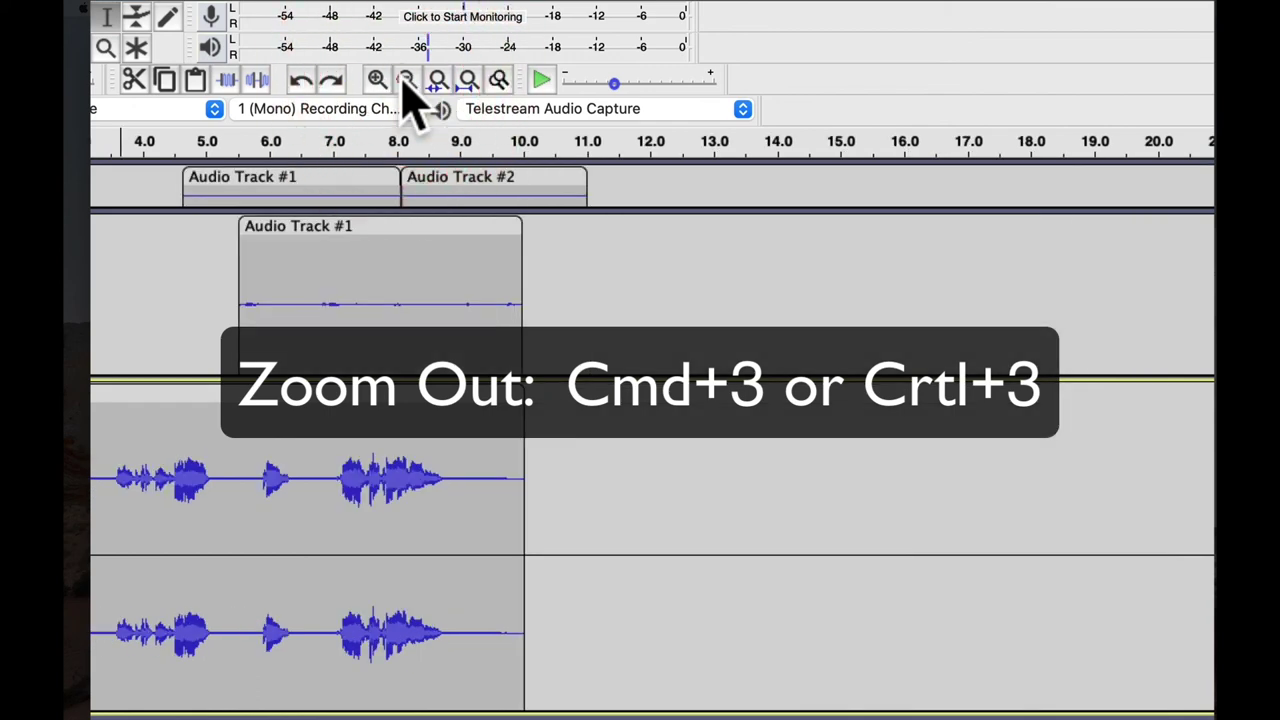
{"action": "left_click", "coordinate": [406, 80]}
{"action": "left_click", "coordinate": [378, 80]}
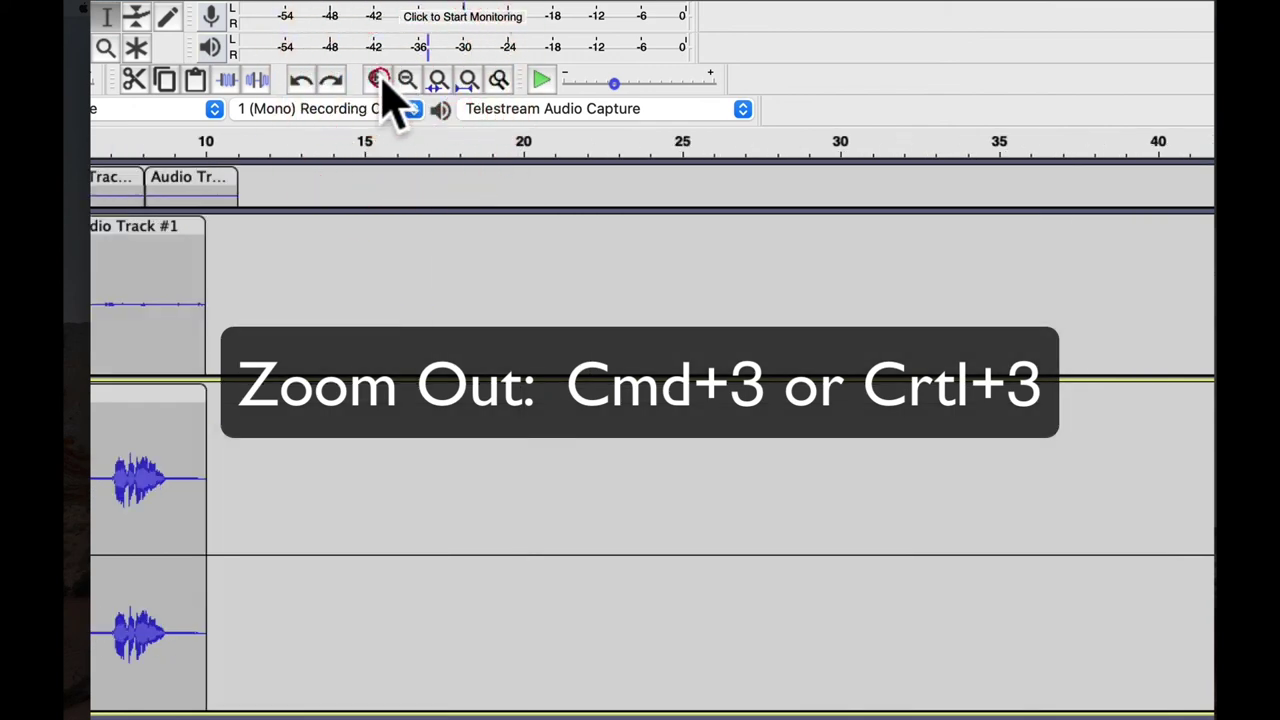
{"action": "left_click", "coordinate": [378, 80]}
{"action": "left_click", "coordinate": [408, 80]}
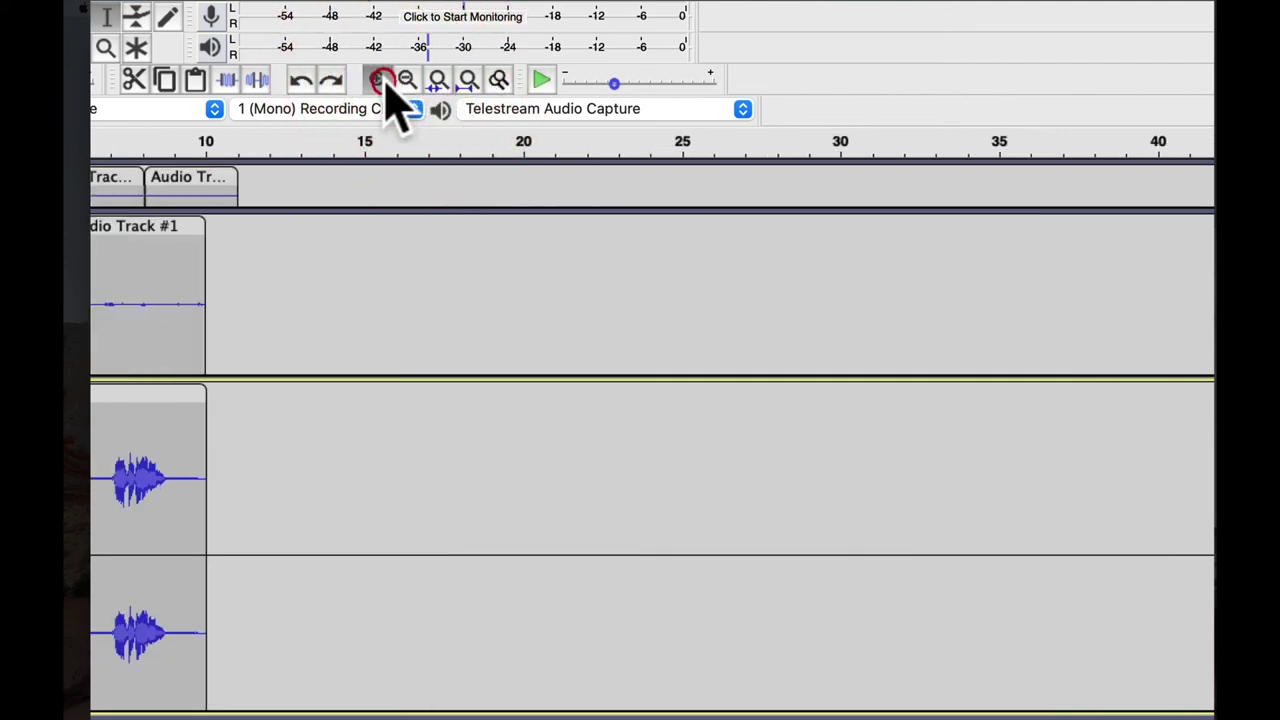
{"action": "left_click", "coordinate": [389, 82]}
{"action": "left_click", "coordinate": [389, 82]}
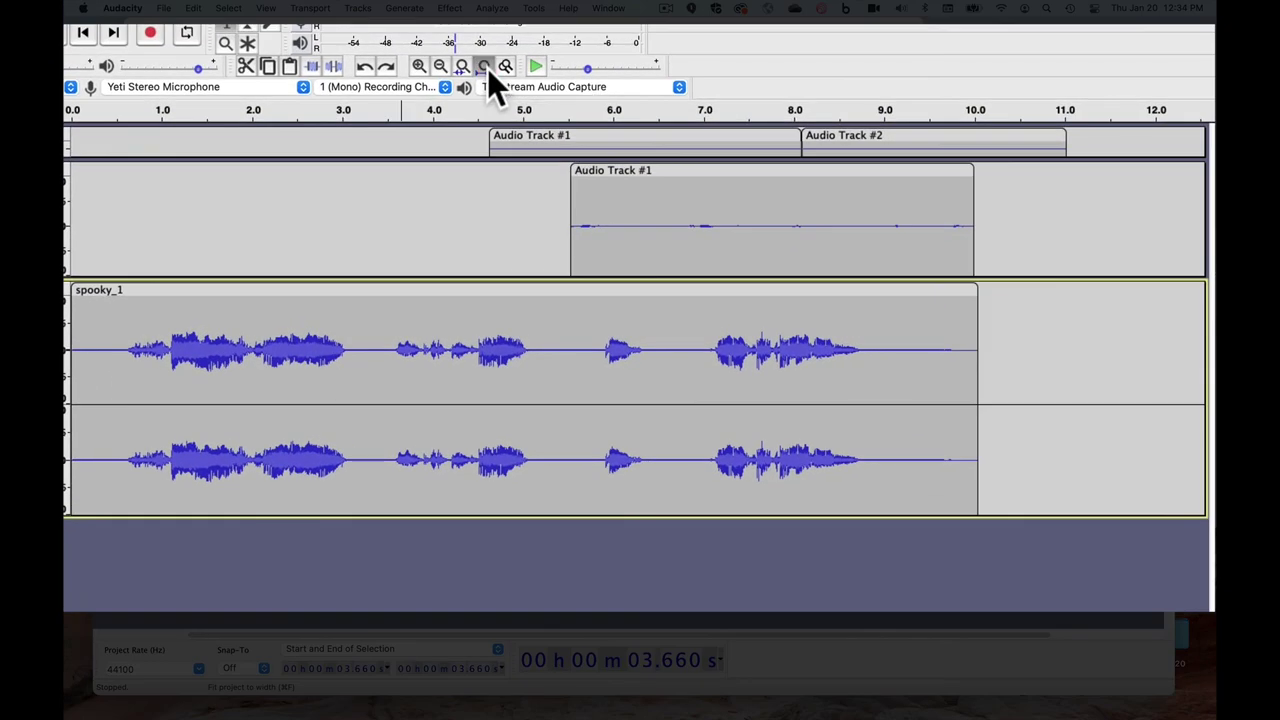
{"action": "left_click", "coordinate": [533, 90]}
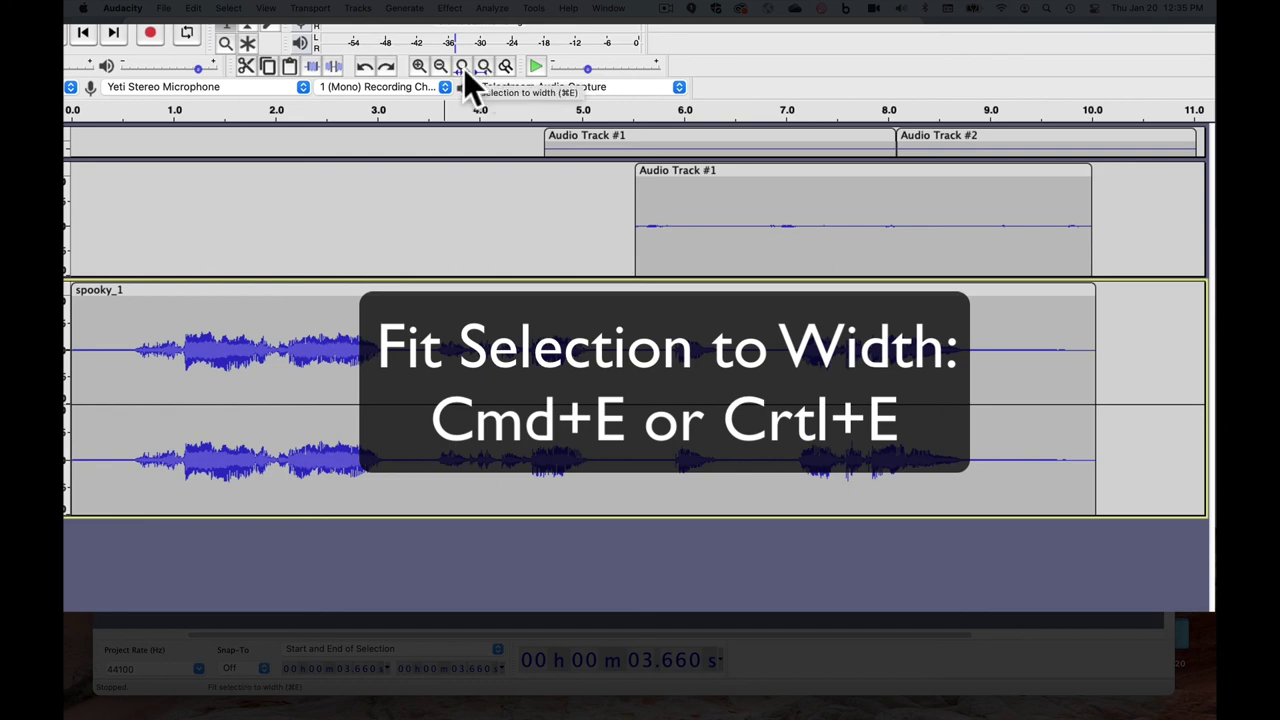
Select spooky_1's audio from about 2.27 to 7.22 s and fit the selection to the window width
{"action": "left_click", "coordinate": [463, 68]}
{"action": "left_click", "coordinate": [766, 417]}
{"action": "left_click_drag", "start_coordinate": [302, 371], "coordinate": [808, 374]}
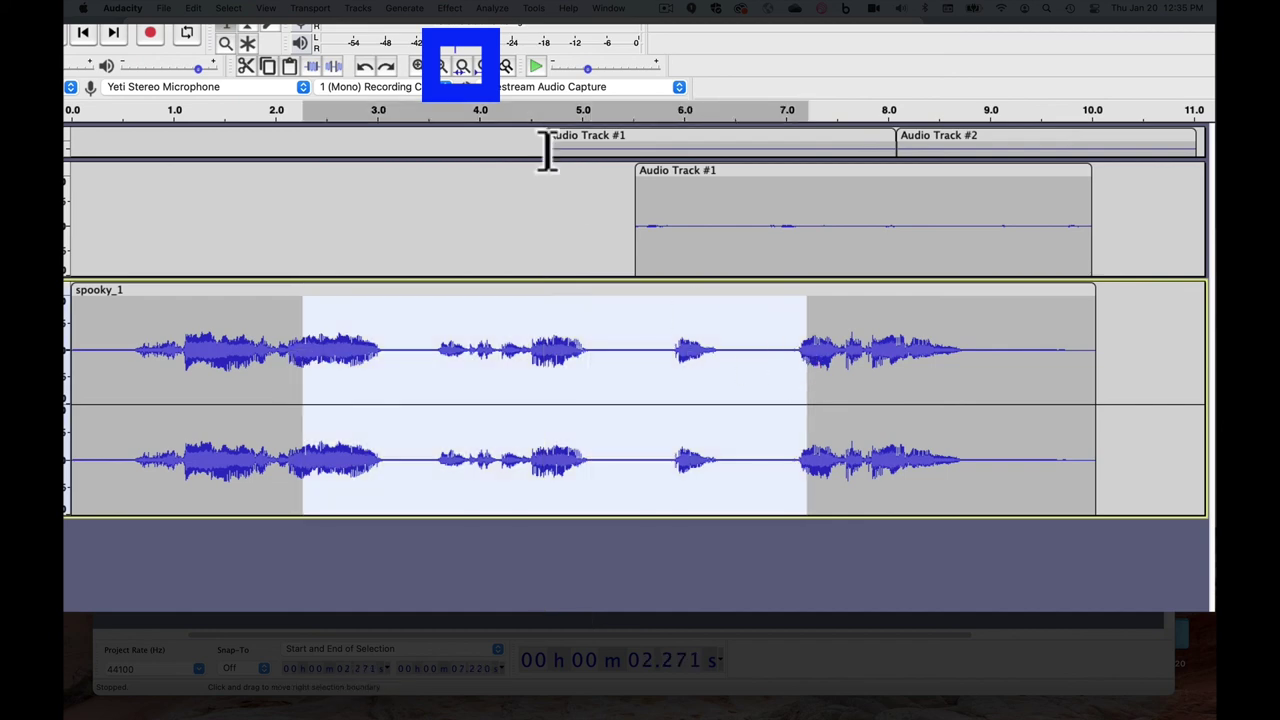
{"action": "left_click", "coordinate": [464, 68]}
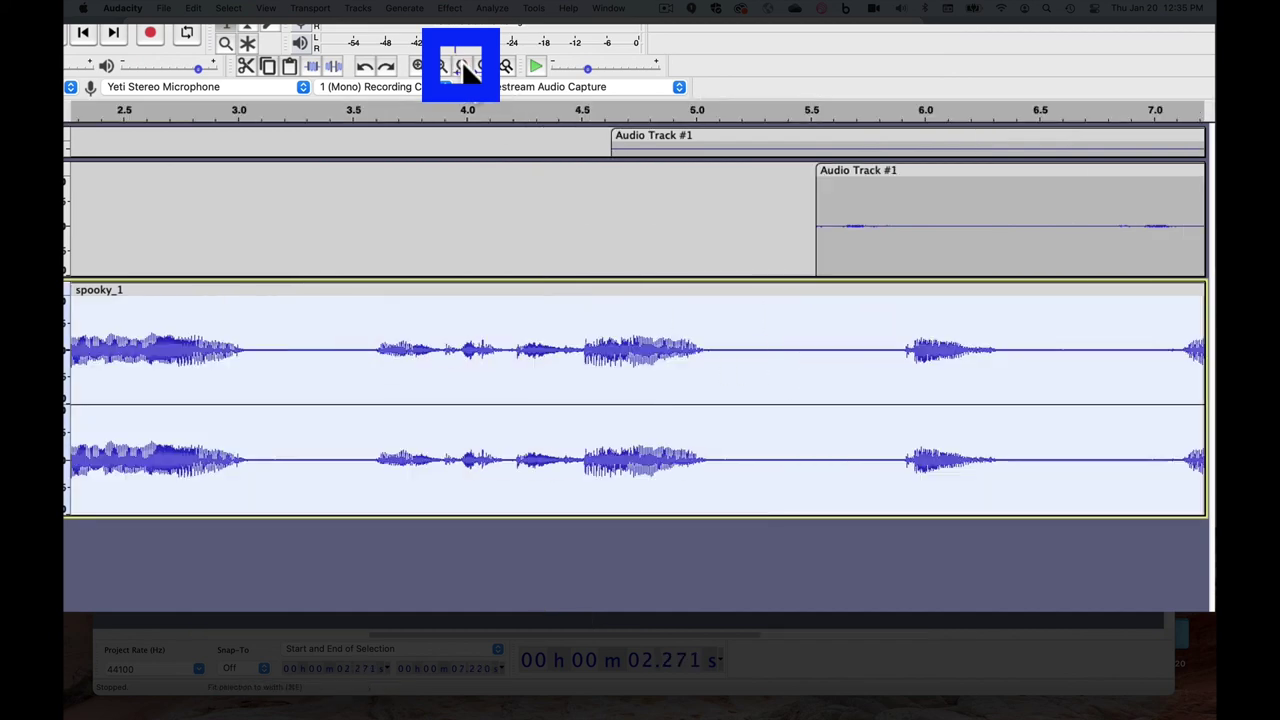
Place the cursor in the middle track at about 4.04 and 4.37 s, and in spooky_1 at about 4.17 s
{"action": "left_click", "coordinate": [475, 220]}
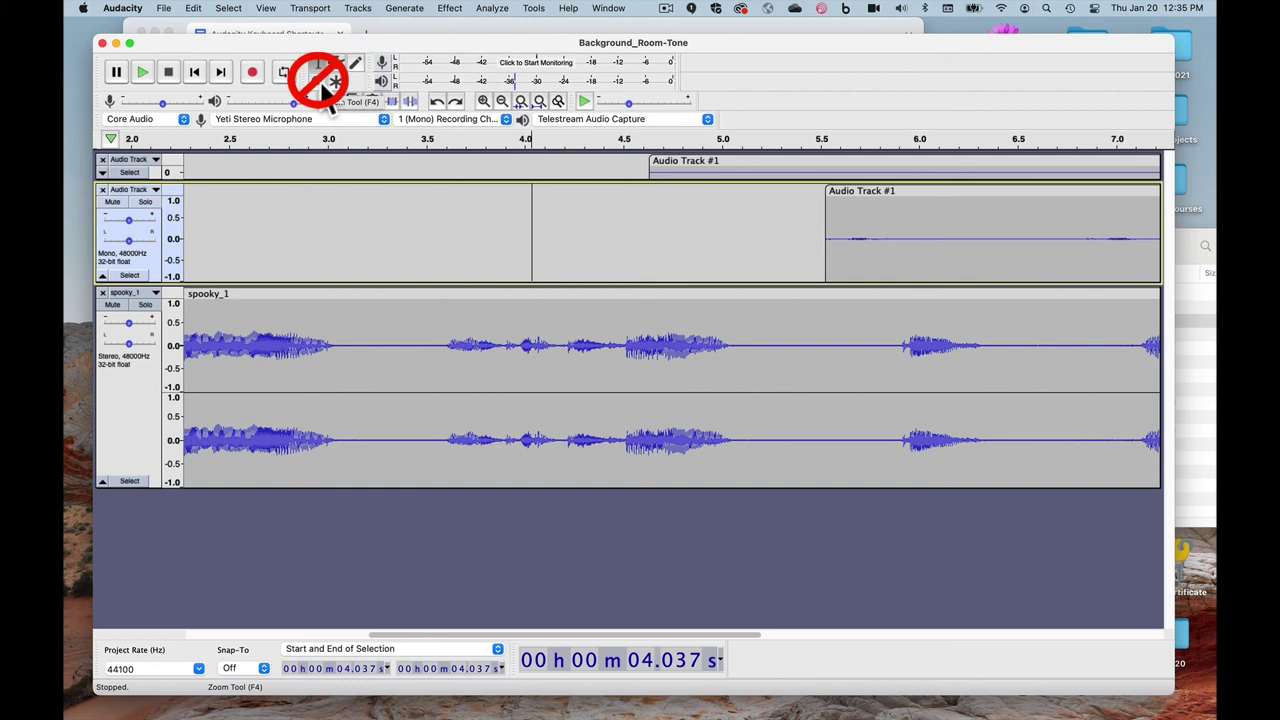
{"action": "left_click", "coordinate": [598, 230]}
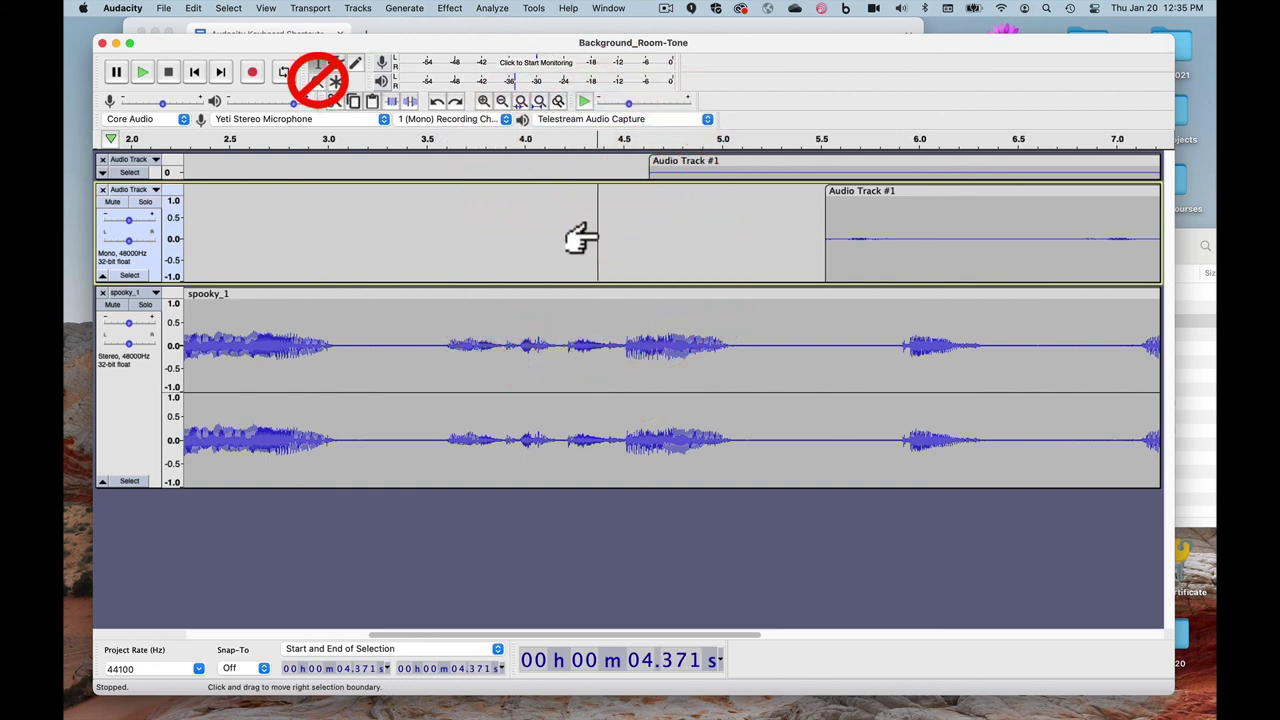
{"action": "left_click", "coordinate": [557, 335]}
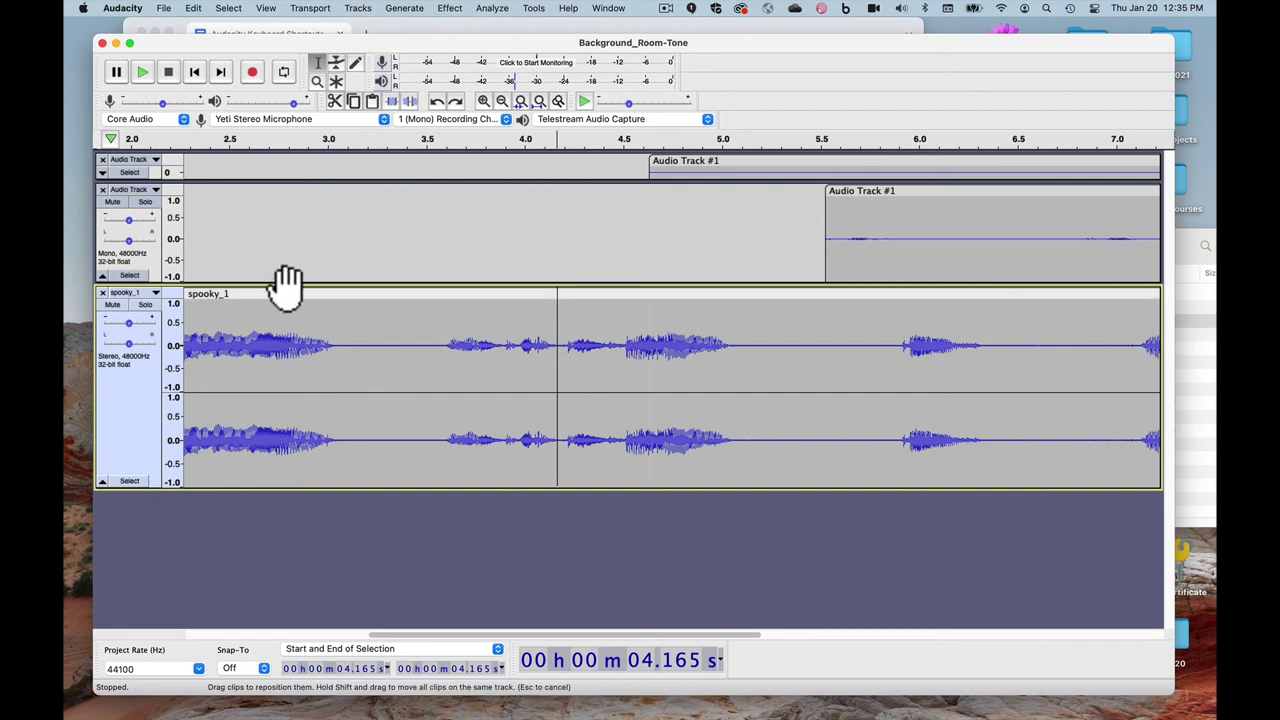
Select spooky_1's audio between about 3.6 and 5.1 s and clear the selection by placing the cursor at about 4.13 s in the middle track
{"action": "left_click_drag", "start_coordinate": [740, 337], "coordinate": [449, 339]}
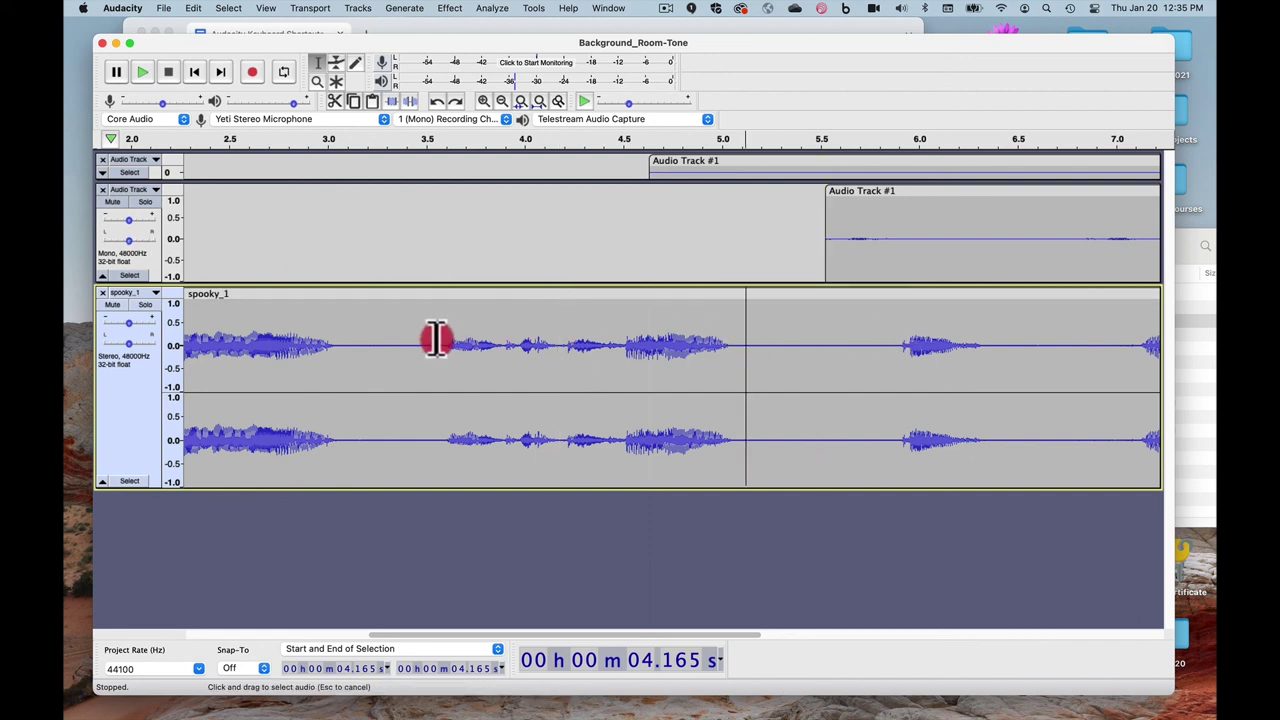
{"action": "left_click", "coordinate": [549, 237]}
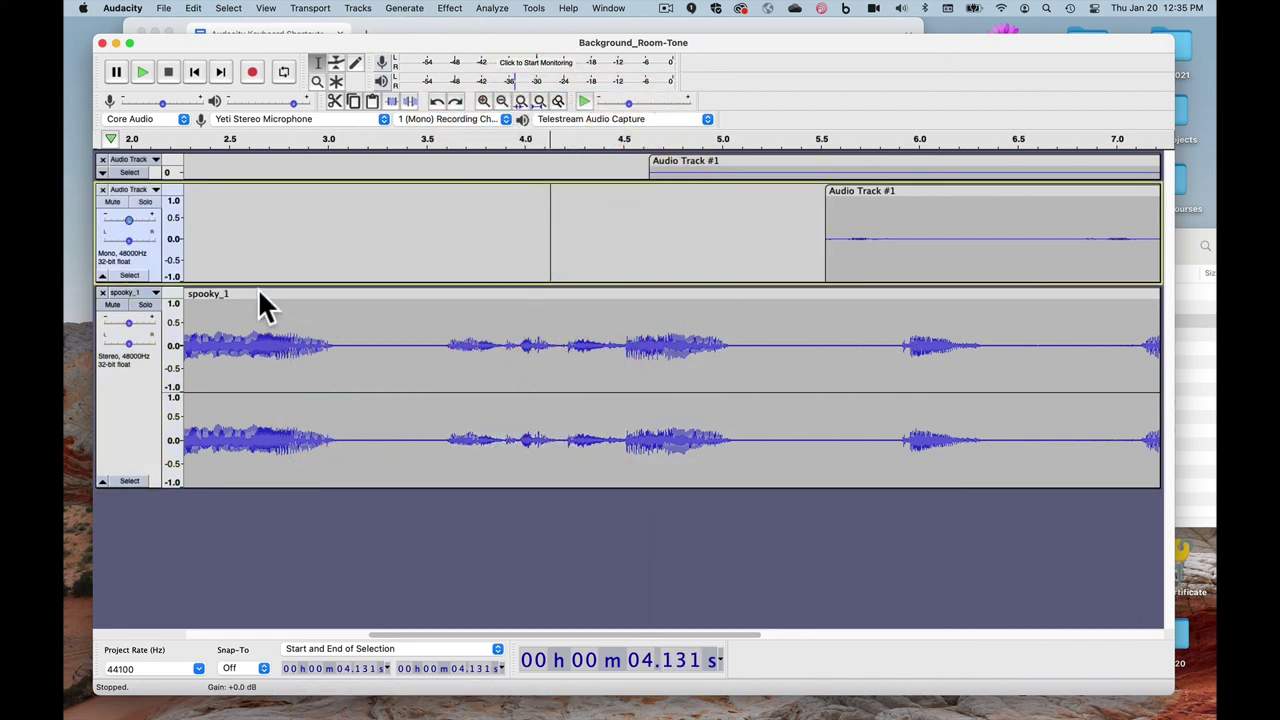
Expand the topmost audio track, make the middle track slightly taller and the topmost track slightly shorter
{"action": "left_click", "coordinate": [101, 171]}
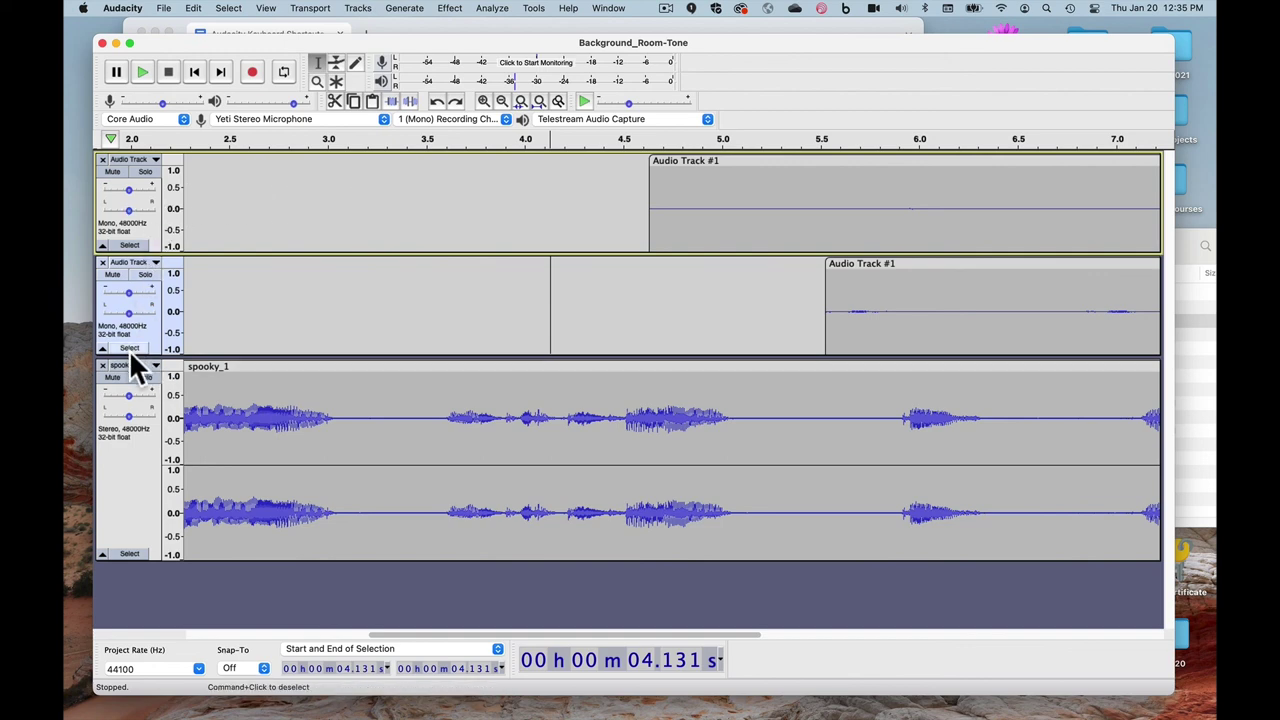
{"action": "mouse_move", "coordinate": [129, 357]}
{"action": "left_mouse_down"}
{"action": "mouse_move", "coordinate": [129, 422]}
{"action": "mouse_move", "coordinate": [137, 331]}
{"action": "mouse_move", "coordinate": [137, 436]}
{"action": "mouse_move", "coordinate": [137, 360]}
{"action": "left_mouse_up"}
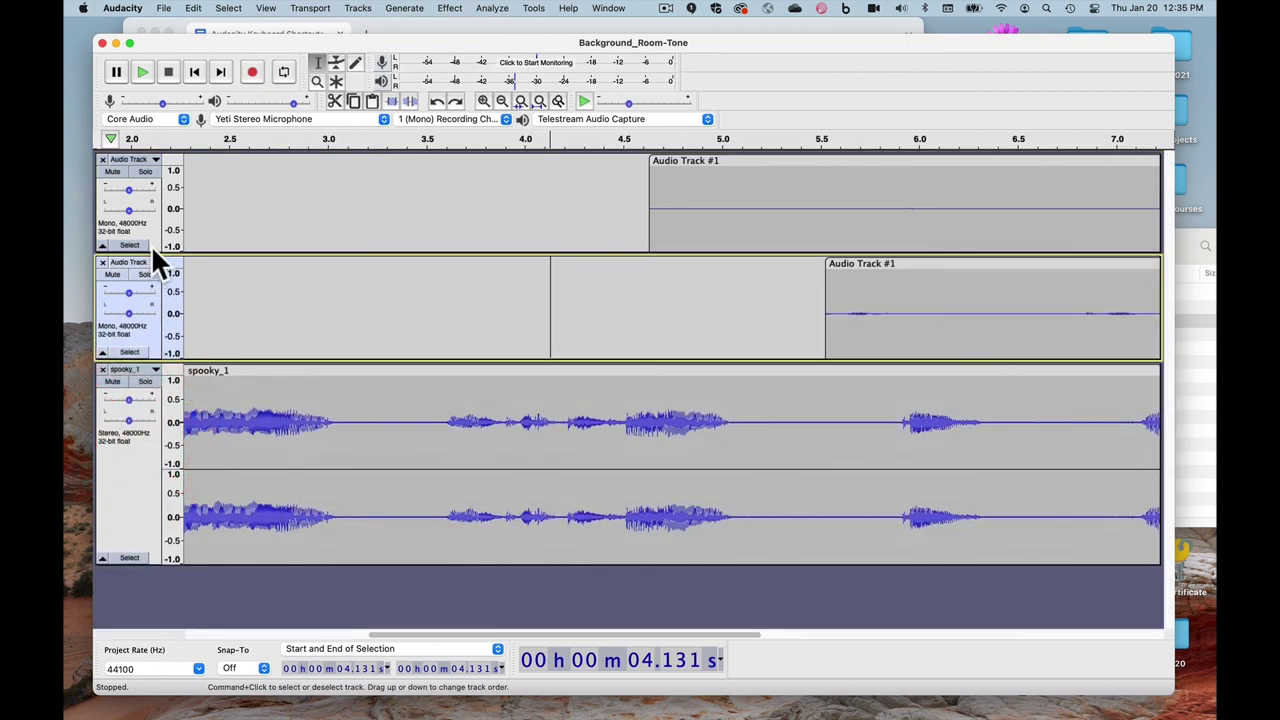
{"action": "mouse_move", "coordinate": [149, 249]}
{"action": "left_mouse_down"}
{"action": "mouse_move", "coordinate": [142, 306]}
{"action": "mouse_move", "coordinate": [149, 249]}
{"action": "left_mouse_up"}
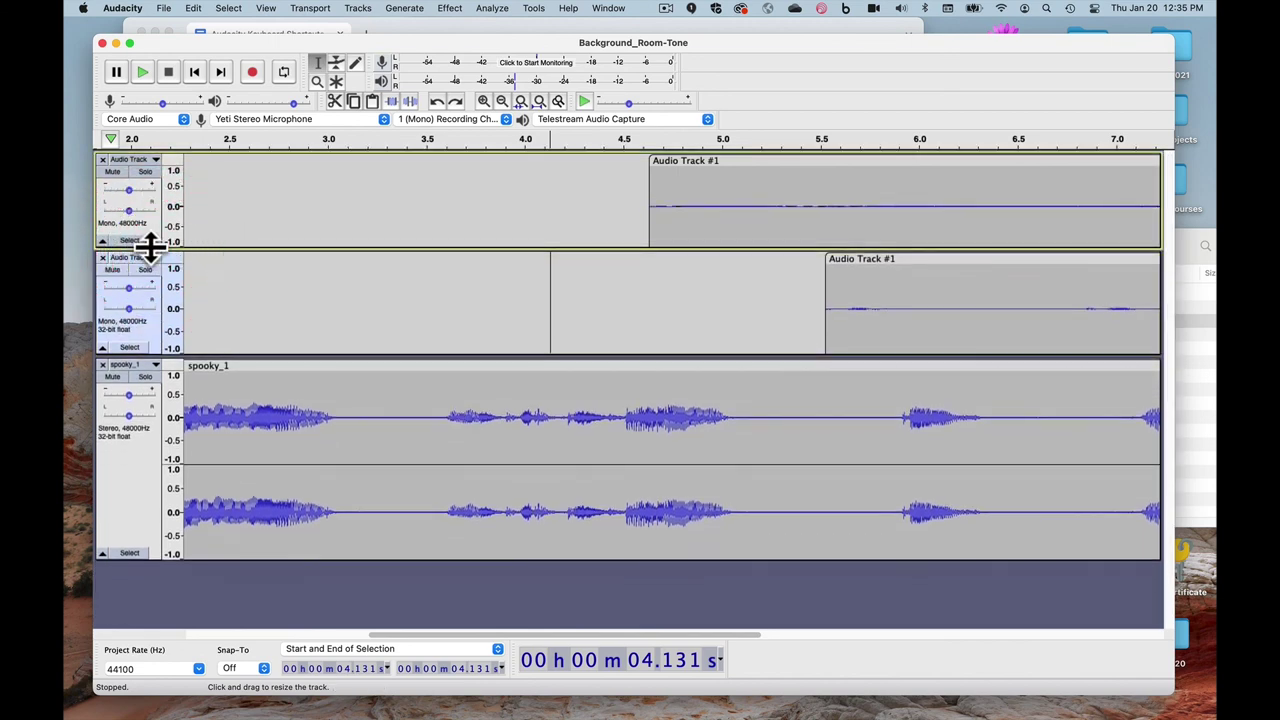
Collapse the two audio tracks above spooky_1 and place the cursor in spooky_1 at about 3.22 s
{"action": "left_click", "coordinate": [101, 242]}
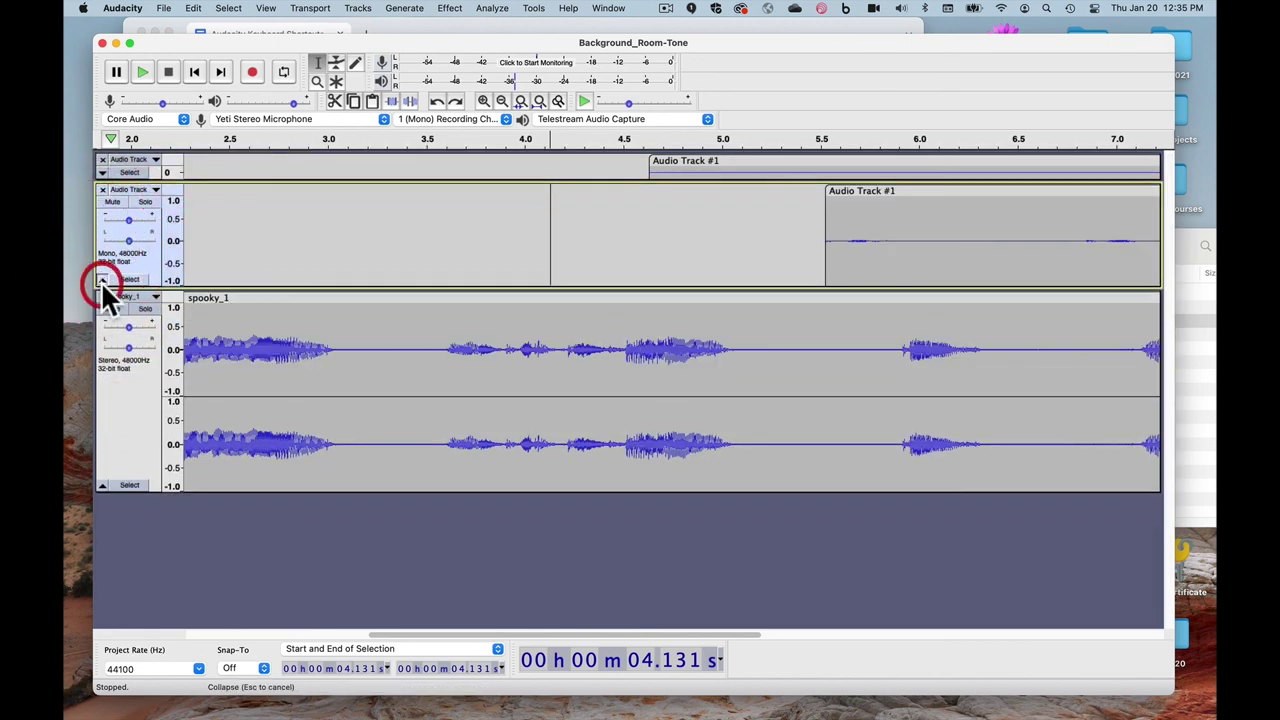
{"action": "left_click", "coordinate": [101, 280]}
{"action": "left_click", "coordinate": [371, 300]}
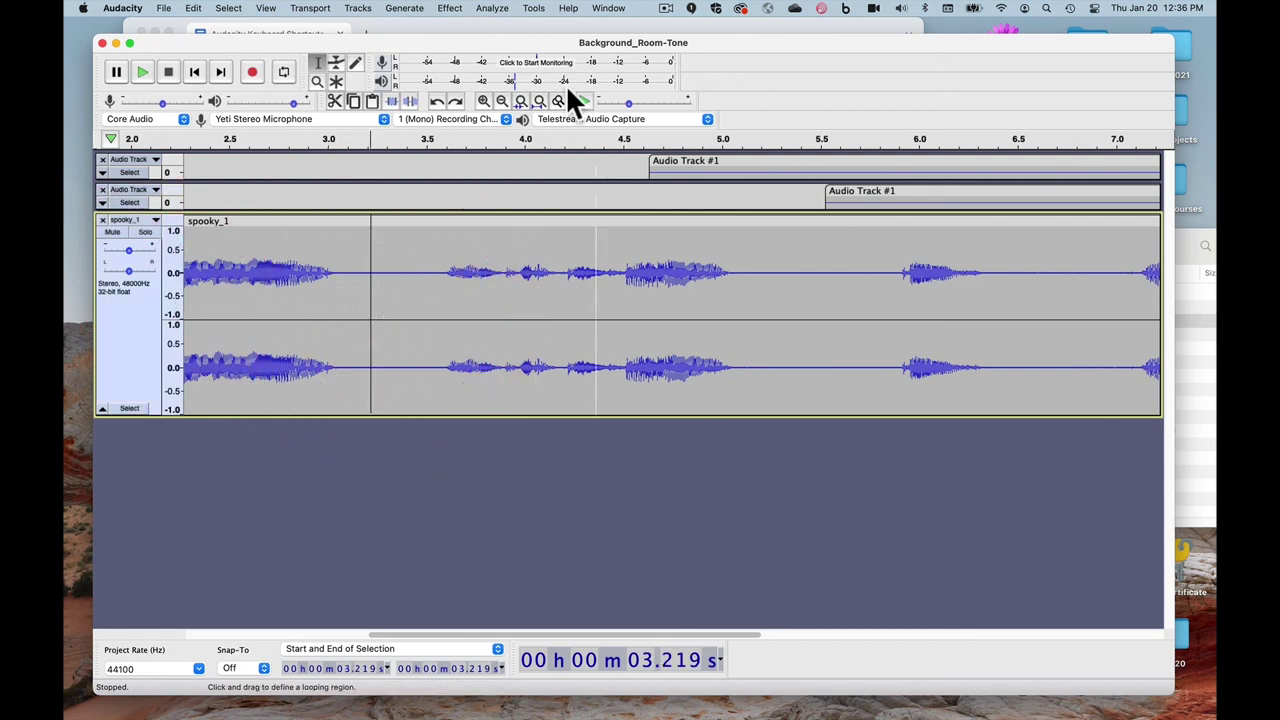
{"action": "left_click", "coordinate": [501, 102]}
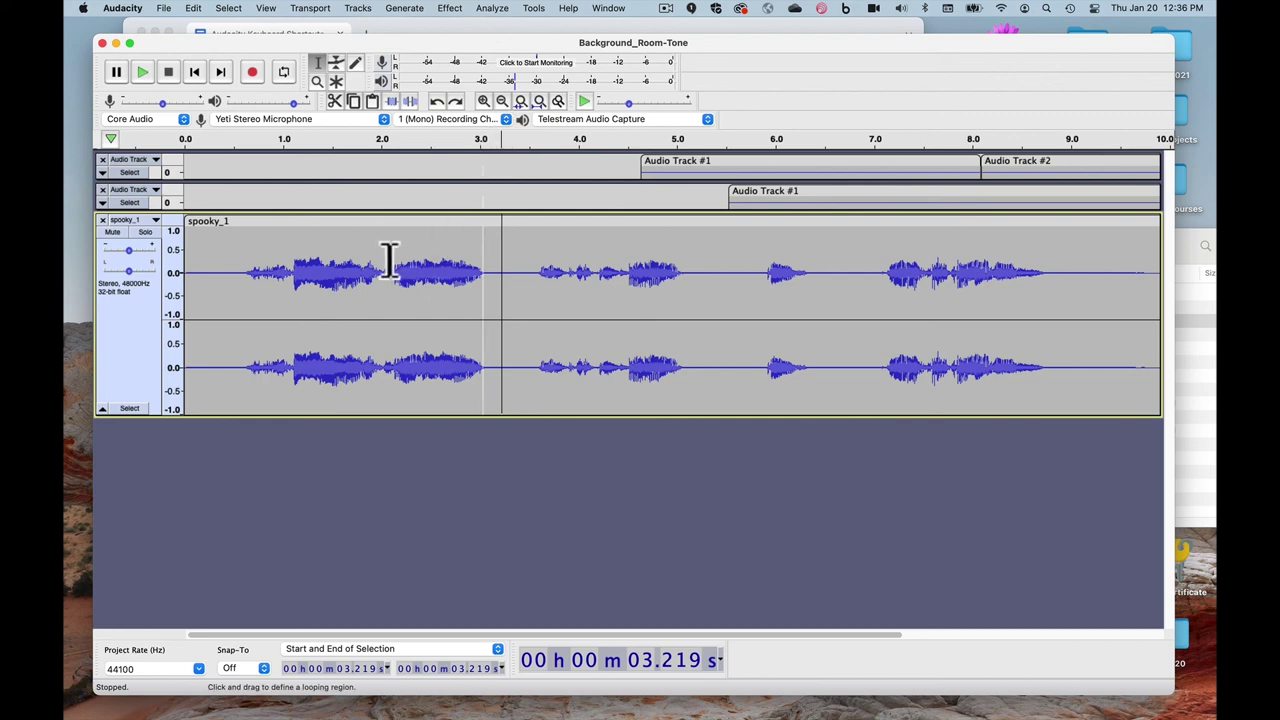
Expand the two collapsed audio tracks above spooky_1 and make both of them much taller
{"action": "left_click", "coordinate": [102, 202]}
{"action": "left_click", "coordinate": [102, 172]}
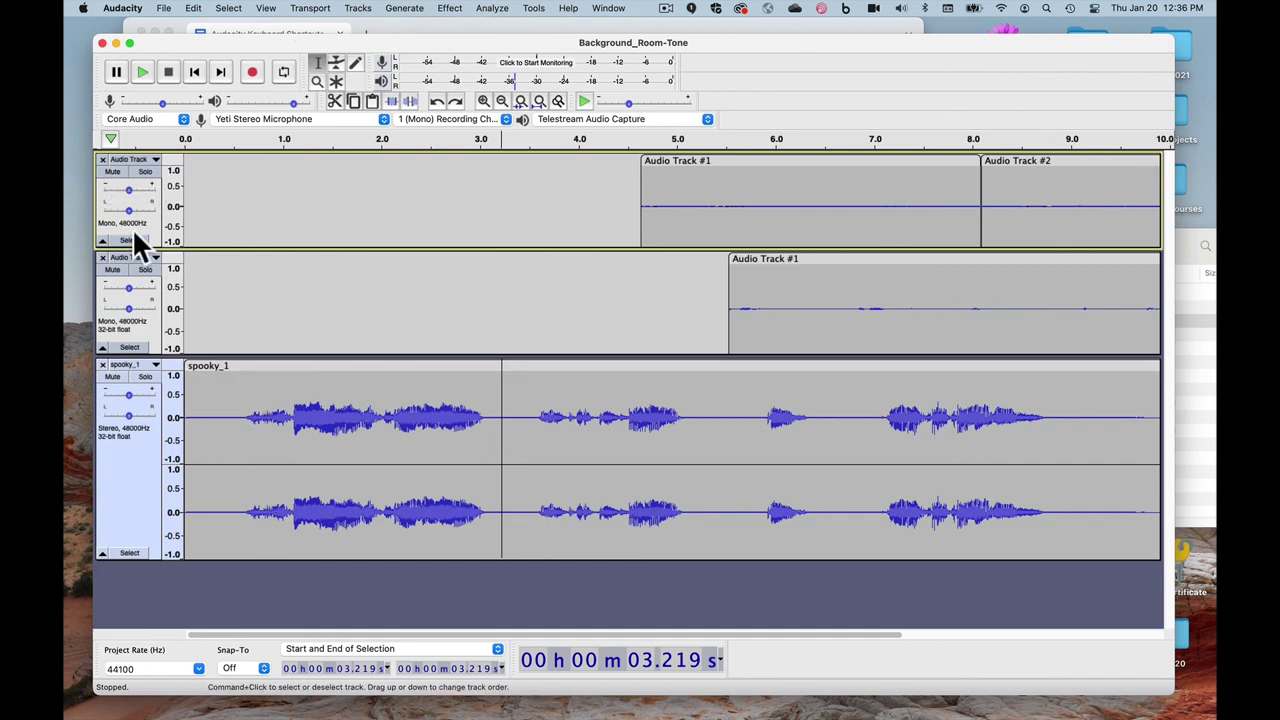
{"action": "left_click_drag", "start_coordinate": [127, 249], "coordinate": [127, 252]}
{"action": "left_click_drag", "start_coordinate": [125, 370], "coordinate": [137, 423]}
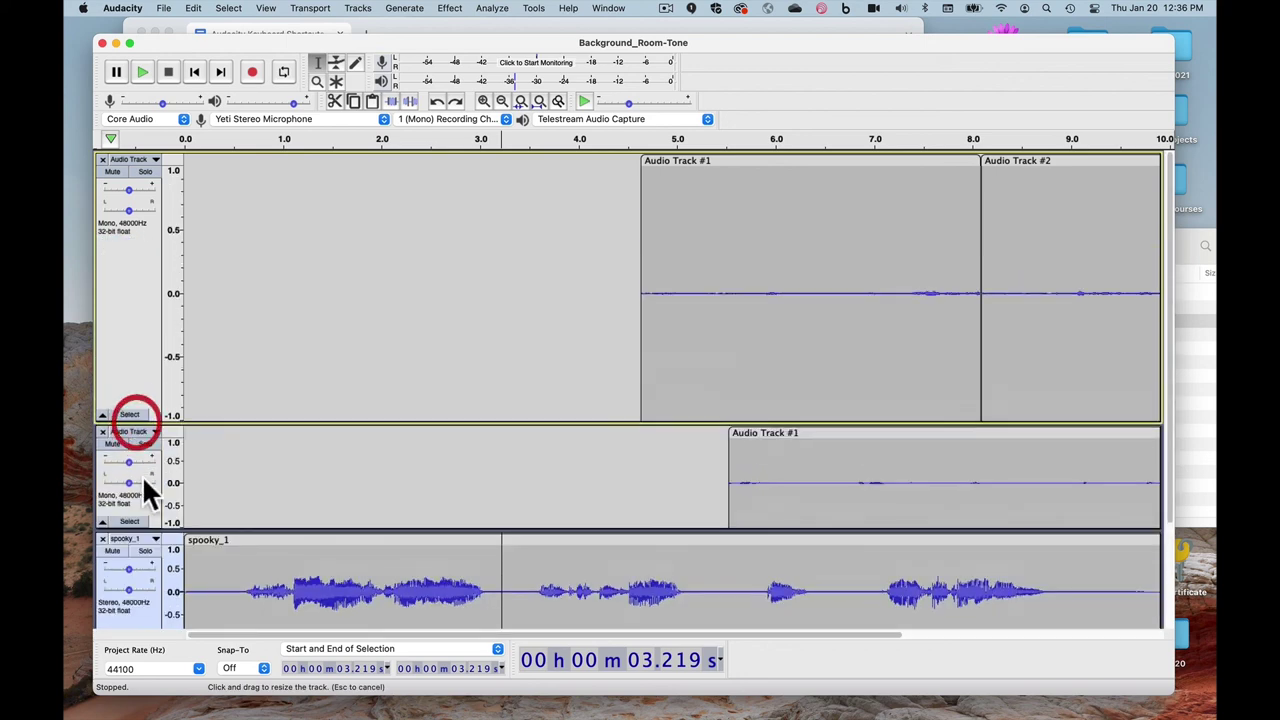
{"action": "left_click_drag", "start_coordinate": [143, 532], "coordinate": [145, 650]}
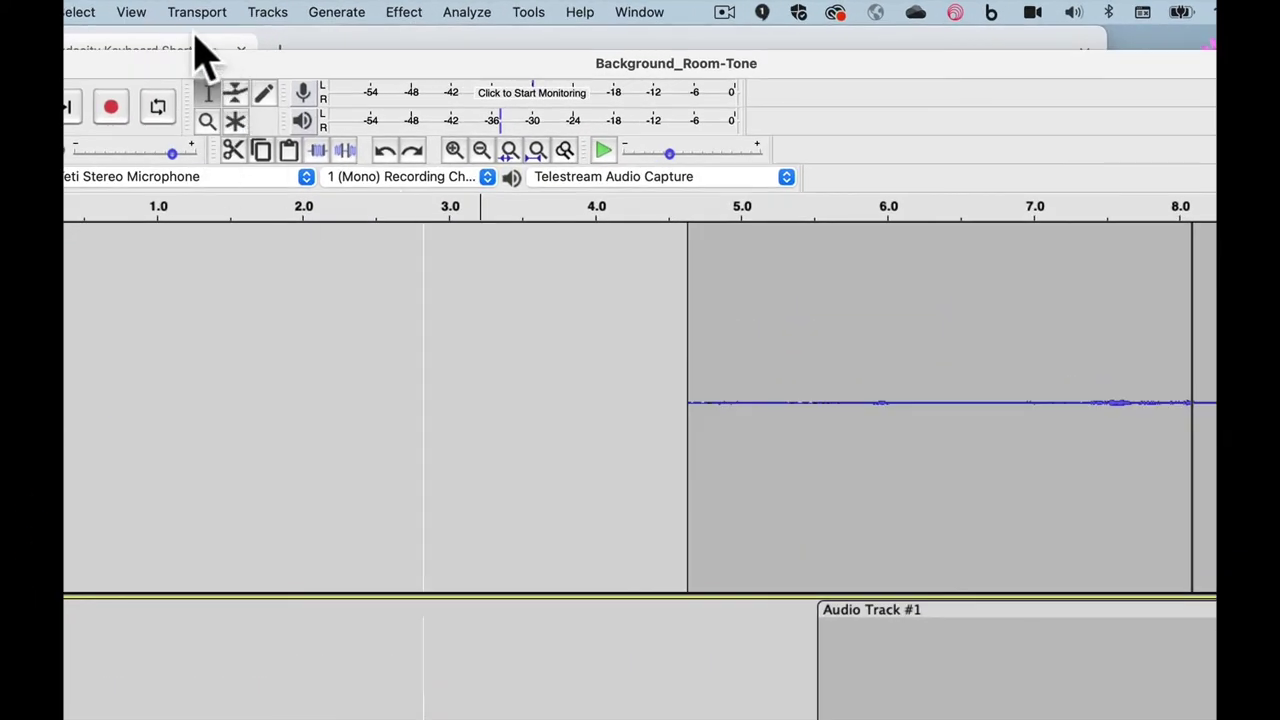
Resize all the tracks with Fit to Height so that they share the window's vertical space
{"action": "left_click", "coordinate": [131, 12]}
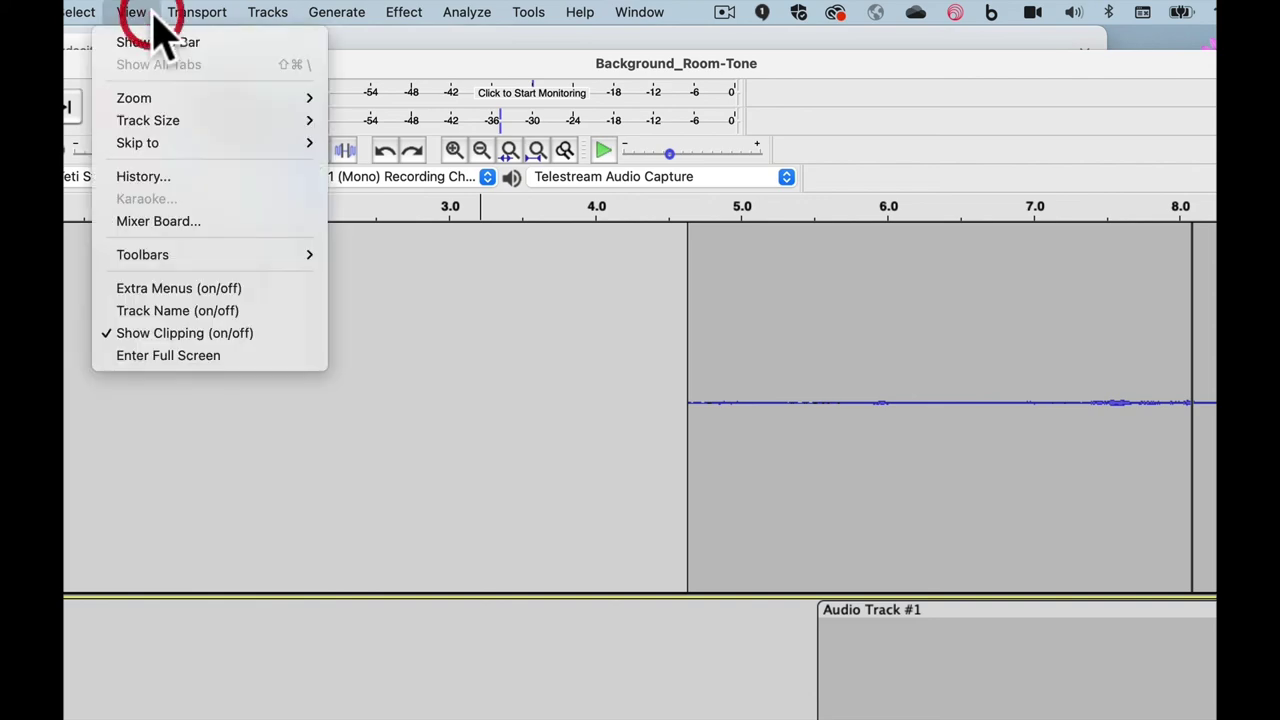
{"action": "mouse_move", "coordinate": [166, 120]}
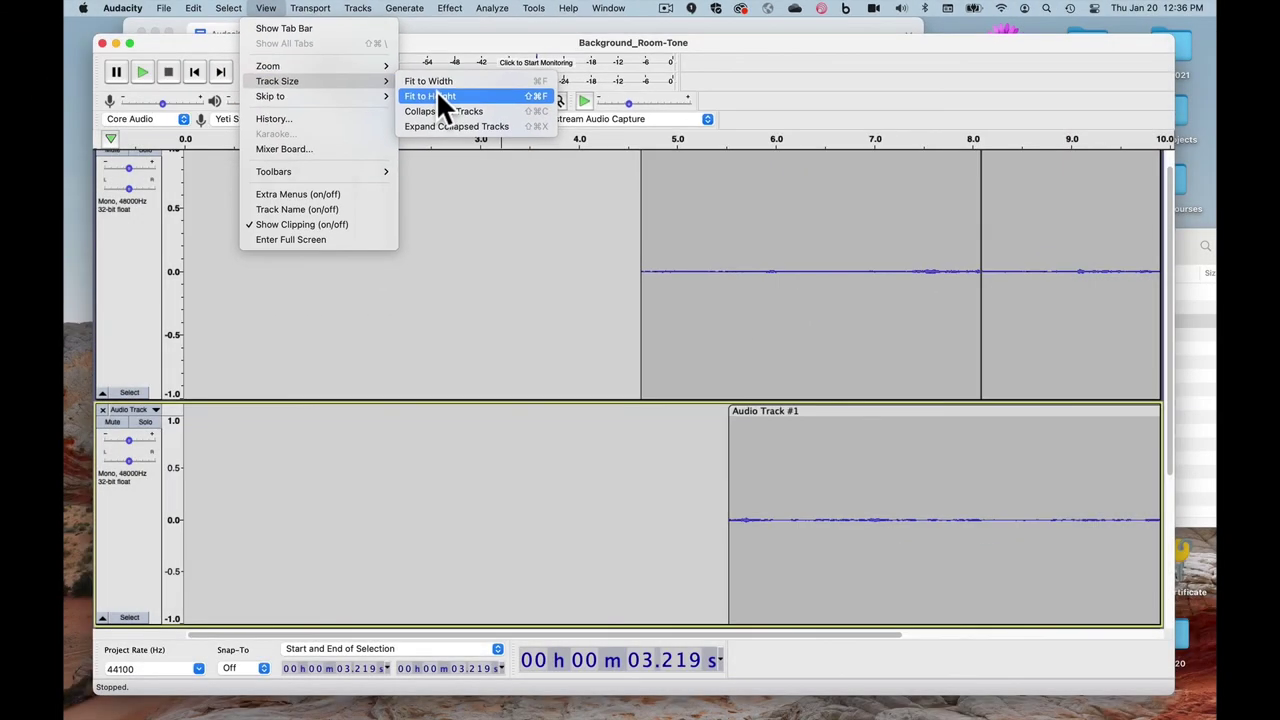
{"action": "left_click", "coordinate": [437, 90]}
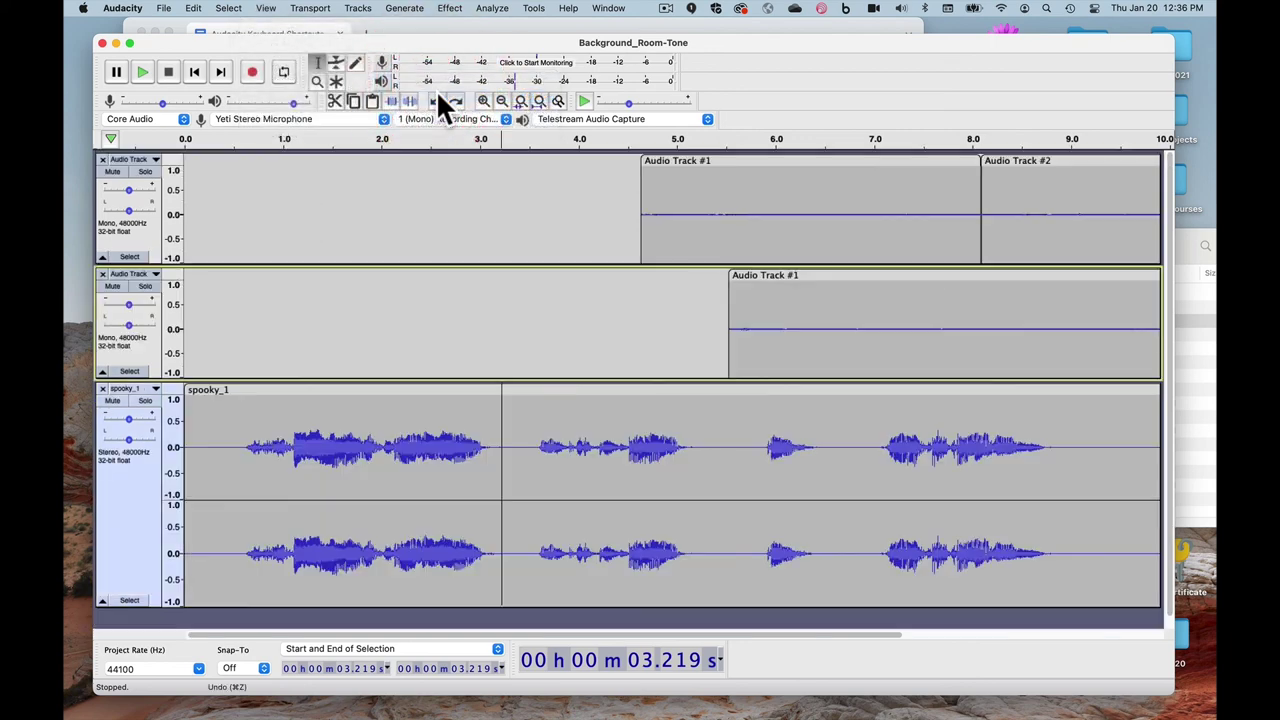